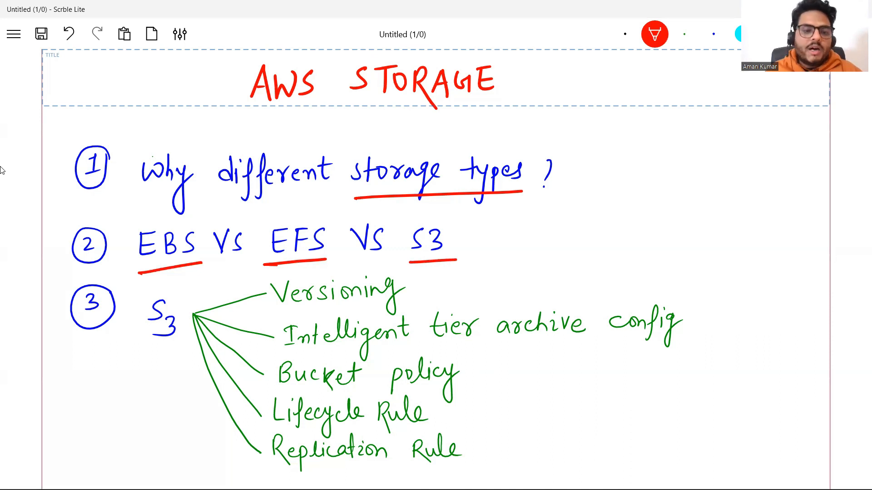
Draw red check marks beside Versioning, Intelligent tier archive config, Bucket policy, Lifecycle Rule and Replication Rule
{"action": "mouse_move", "coordinate": [419, 287]}
{"action": "left_mouse_down"}
{"action": "mouse_move", "coordinate": [429, 295]}
{"action": "mouse_move", "coordinate": [488, 276]}
{"action": "left_mouse_up"}
{"action": "left_click_drag", "start_coordinate": [696, 311], "coordinate": [750, 306]}
{"action": "left_click_drag", "start_coordinate": [473, 378], "coordinate": [534, 364]}
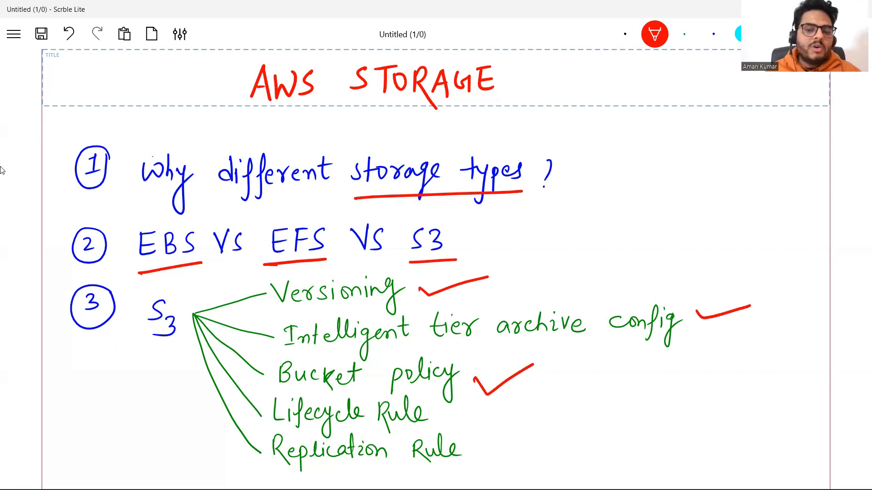
{"action": "left_click_drag", "start_coordinate": [448, 411], "coordinate": [507, 392]}
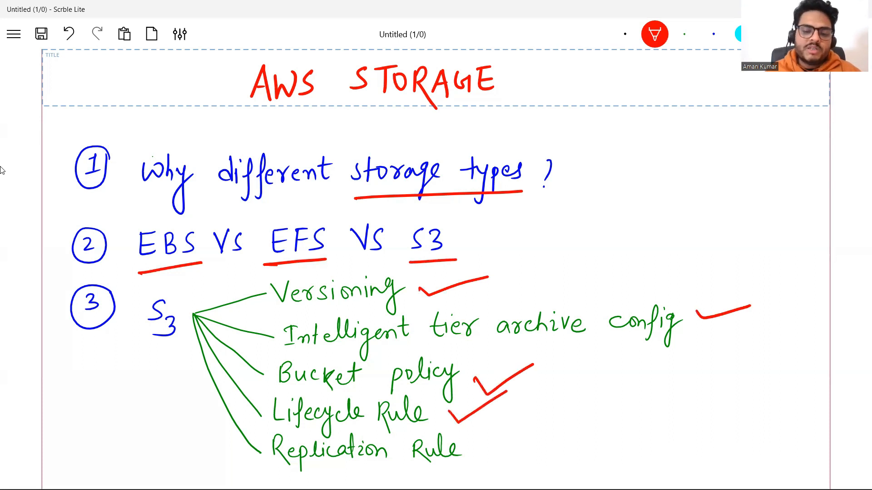
{"action": "mouse_move", "coordinate": [472, 444]}
{"action": "left_mouse_down"}
{"action": "mouse_move", "coordinate": [499, 445]}
{"action": "mouse_move", "coordinate": [533, 414]}
{"action": "left_mouse_up"}
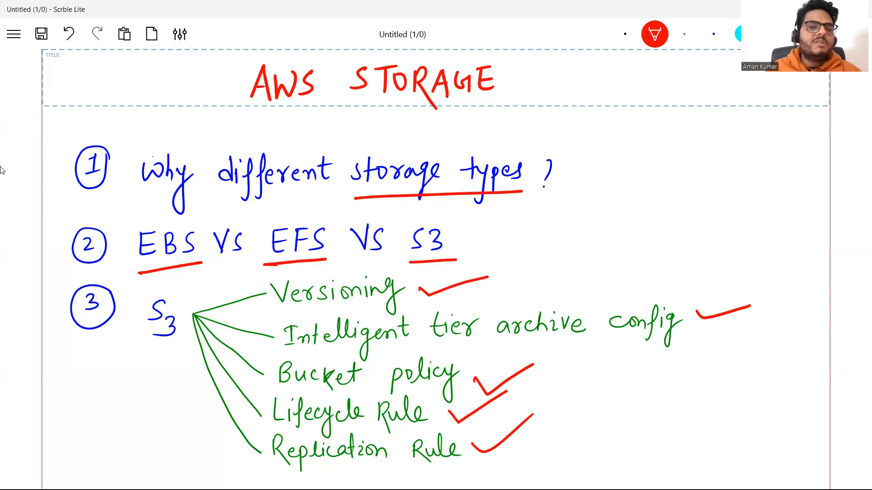
On the blank area below the topic list, sketch two black boxes with incoming arrows, labelled f1 and f2
{"action": "scroll", "coordinate": [2, 171], "scroll_direction": "down", "scroll_amount": 10}
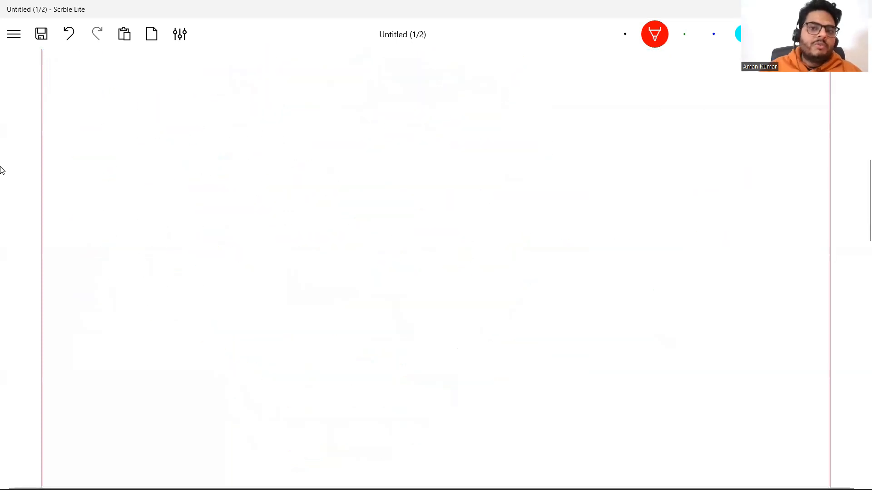
{"action": "left_click", "coordinate": [626, 34]}
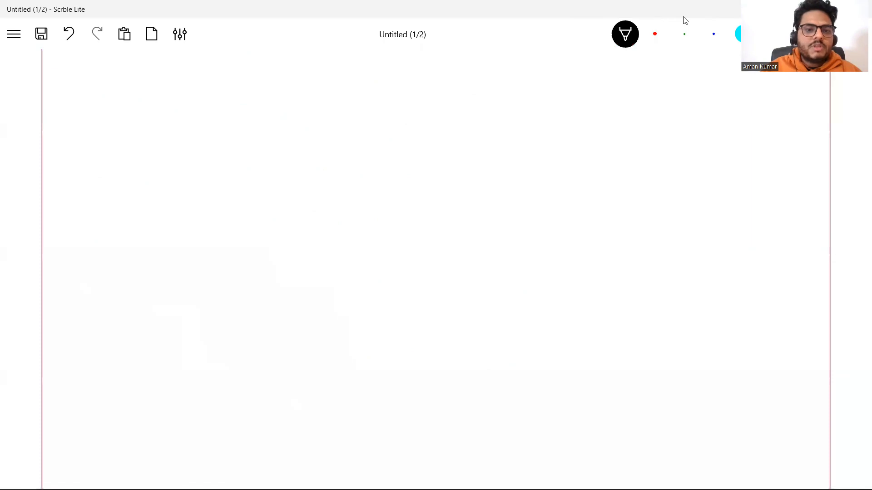
{"action": "mouse_move", "coordinate": [241, 118]}
{"action": "left_mouse_down"}
{"action": "mouse_move", "coordinate": [249, 168]}
{"action": "mouse_move", "coordinate": [301, 113]}
{"action": "mouse_move", "coordinate": [244, 172]}
{"action": "left_mouse_up"}
{"action": "mouse_move", "coordinate": [304, 136]}
{"action": "left_mouse_down"}
{"action": "mouse_move", "coordinate": [294, 137]}
{"action": "mouse_move", "coordinate": [353, 121]}
{"action": "mouse_move", "coordinate": [300, 145]}
{"action": "left_mouse_up"}
{"action": "mouse_move", "coordinate": [356, 130]}
{"action": "left_mouse_down"}
{"action": "mouse_move", "coordinate": [370, 108]}
{"action": "mouse_move", "coordinate": [363, 142]}
{"action": "left_mouse_up"}
{"action": "left_click_drag", "start_coordinate": [378, 125], "coordinate": [380, 143]}
{"action": "mouse_move", "coordinate": [346, 212]}
{"action": "left_mouse_down"}
{"action": "mouse_move", "coordinate": [355, 249]}
{"action": "mouse_move", "coordinate": [439, 189]}
{"action": "mouse_move", "coordinate": [444, 234]}
{"action": "left_mouse_up"}
{"action": "mouse_move", "coordinate": [444, 234]}
{"action": "left_mouse_down"}
{"action": "mouse_move", "coordinate": [358, 257]}
{"action": "mouse_move", "coordinate": [385, 227]}
{"action": "left_mouse_up"}
{"action": "mouse_move", "coordinate": [382, 215]}
{"action": "left_mouse_down"}
{"action": "mouse_move", "coordinate": [384, 243]}
{"action": "mouse_move", "coordinate": [477, 213]}
{"action": "mouse_move", "coordinate": [441, 229]}
{"action": "left_mouse_up"}
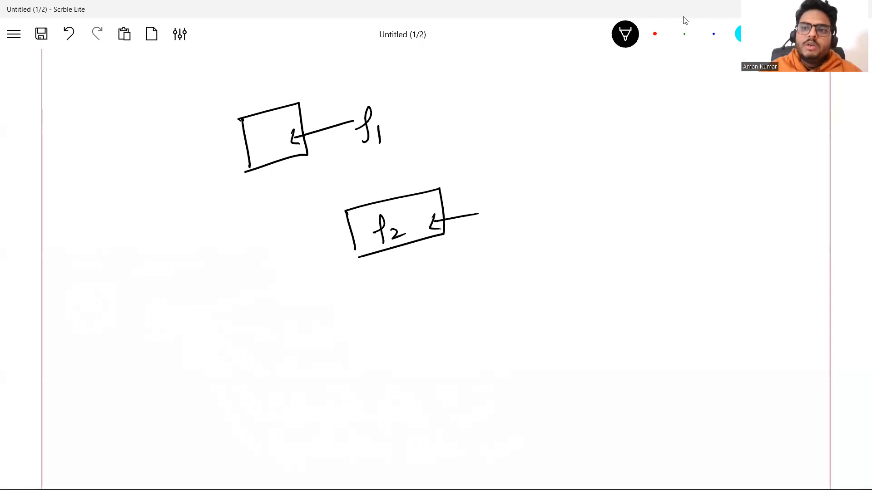
Handwrite "Daily" above the f1 label and "Monthly" above the f2 box's arrow in blue
{"action": "left_click", "coordinate": [714, 34]}
{"action": "mouse_move", "coordinate": [399, 82]}
{"action": "left_mouse_down"}
{"action": "mouse_move", "coordinate": [389, 104]}
{"action": "mouse_move", "coordinate": [429, 78]}
{"action": "mouse_move", "coordinate": [428, 67]}
{"action": "left_mouse_up"}
{"action": "left_click_drag", "start_coordinate": [432, 63], "coordinate": [432, 88]}
{"action": "mouse_move", "coordinate": [438, 89]}
{"action": "left_mouse_down"}
{"action": "mouse_move", "coordinate": [449, 85]}
{"action": "mouse_move", "coordinate": [447, 105]}
{"action": "left_mouse_up"}
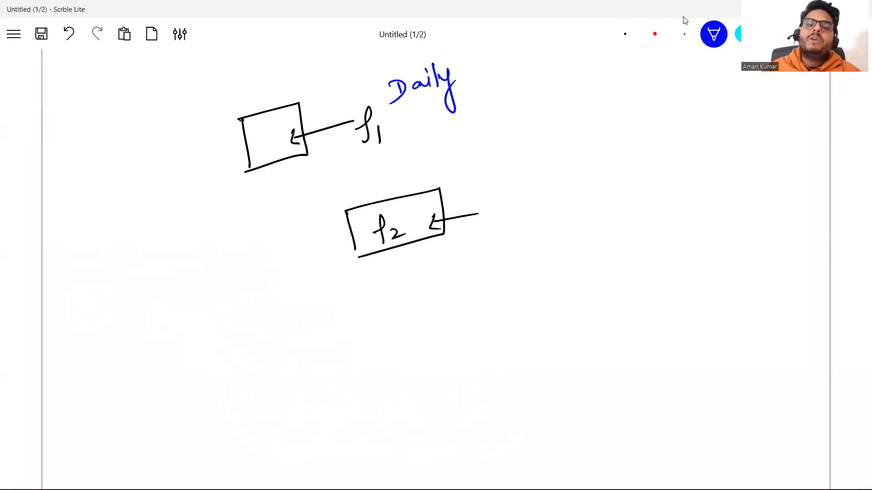
{"action": "mouse_move", "coordinate": [472, 193]}
{"action": "left_mouse_down"}
{"action": "mouse_move", "coordinate": [469, 176]}
{"action": "mouse_move", "coordinate": [487, 186]}
{"action": "mouse_move", "coordinate": [515, 179]}
{"action": "left_mouse_up"}
{"action": "mouse_move", "coordinate": [522, 161]}
{"action": "left_mouse_down"}
{"action": "mouse_move", "coordinate": [523, 178]}
{"action": "mouse_move", "coordinate": [523, 166]}
{"action": "left_mouse_up"}
{"action": "mouse_move", "coordinate": [527, 174]}
{"action": "left_mouse_down"}
{"action": "mouse_move", "coordinate": [535, 158]}
{"action": "mouse_move", "coordinate": [539, 169]}
{"action": "left_mouse_up"}
{"action": "mouse_move", "coordinate": [540, 169]}
{"action": "left_mouse_down"}
{"action": "mouse_move", "coordinate": [553, 150]}
{"action": "mouse_move", "coordinate": [566, 155]}
{"action": "left_mouse_up"}
{"action": "left_click_drag", "start_coordinate": [565, 154], "coordinate": [552, 195]}
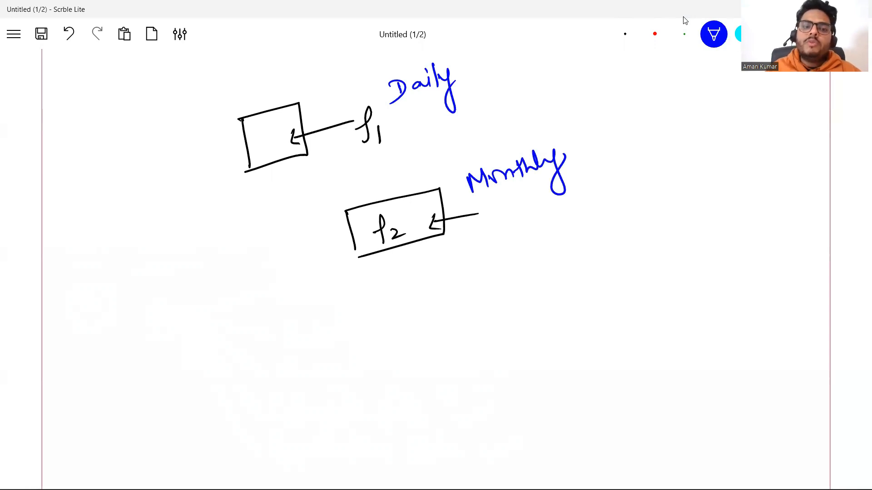
Add a blue upward arrow into each box and a large blue curly brace beside the sketch
{"action": "mouse_move", "coordinate": [267, 146]}
{"action": "left_mouse_down"}
{"action": "mouse_move", "coordinate": [274, 182]}
{"action": "mouse_move", "coordinate": [275, 156]}
{"action": "left_mouse_up"}
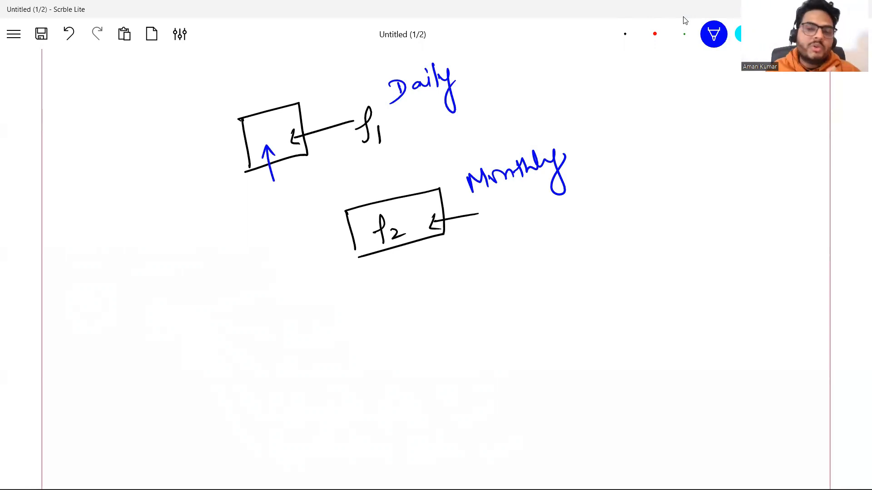
{"action": "mouse_move", "coordinate": [415, 230]}
{"action": "left_mouse_down"}
{"action": "mouse_move", "coordinate": [425, 270]}
{"action": "mouse_move", "coordinate": [416, 230]}
{"action": "mouse_move", "coordinate": [420, 238]}
{"action": "left_mouse_up"}
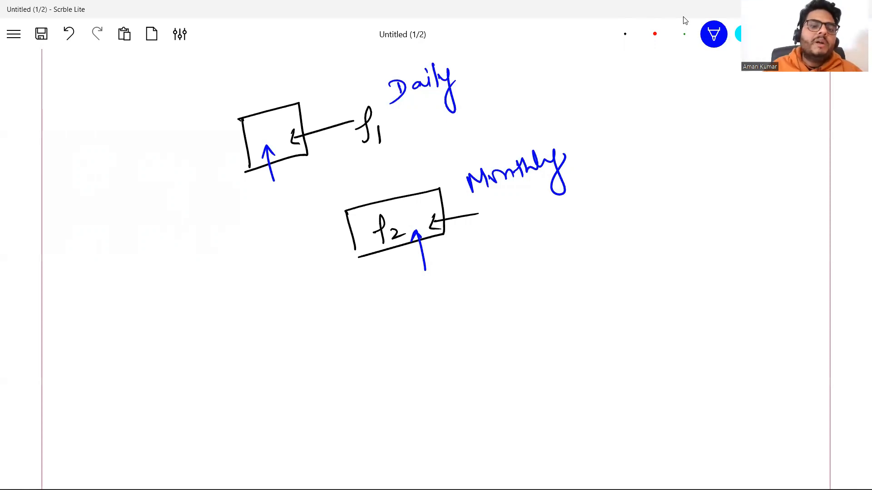
{"action": "mouse_move", "coordinate": [197, 89]}
{"action": "left_mouse_down"}
{"action": "mouse_move", "coordinate": [186, 159]}
{"action": "mouse_move", "coordinate": [256, 327]}
{"action": "left_mouse_up"}
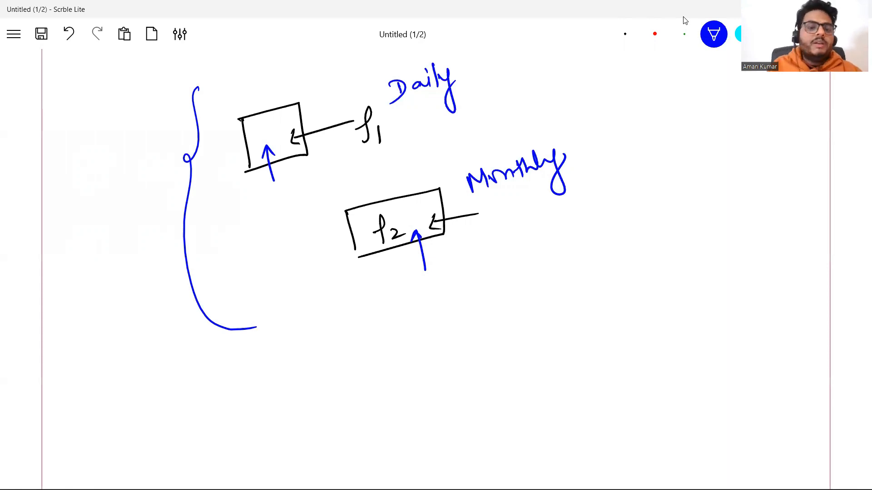
Switch to the AWS console in the browser, search for "budget" and open AWS Budgets
{"action": "mouse_move", "coordinate": [681, 489]}
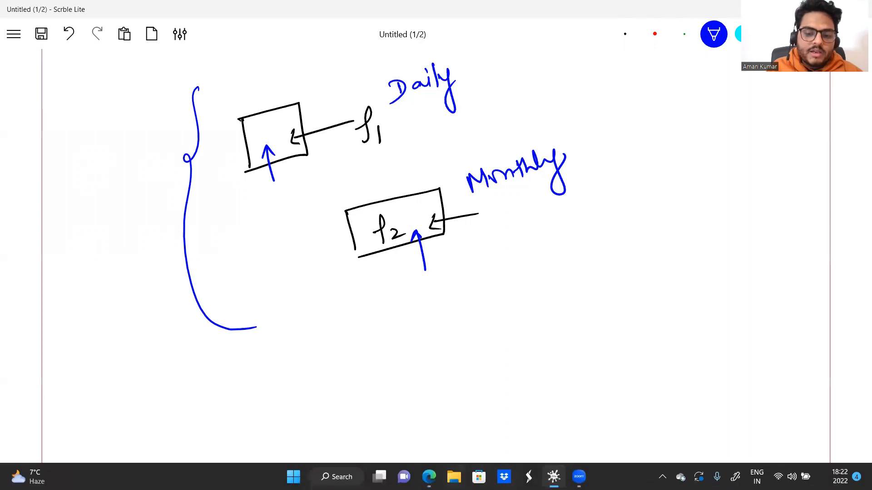
{"action": "left_click", "coordinate": [429, 477]}
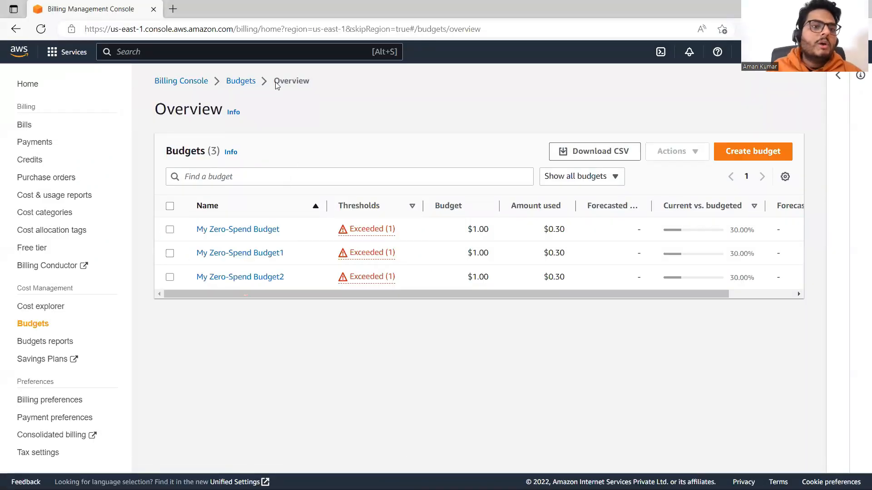
{"action": "left_click", "coordinate": [149, 50]}
{"action": "type", "text": "budget"}
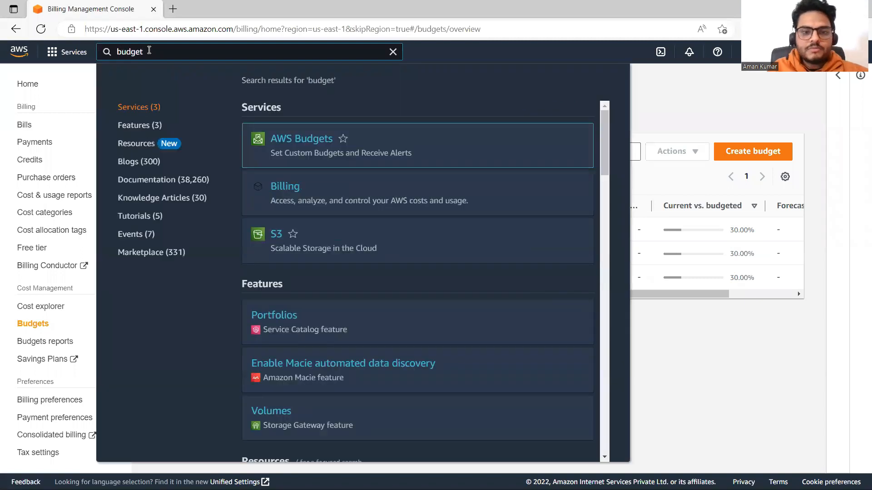
{"action": "left_click", "coordinate": [312, 142]}
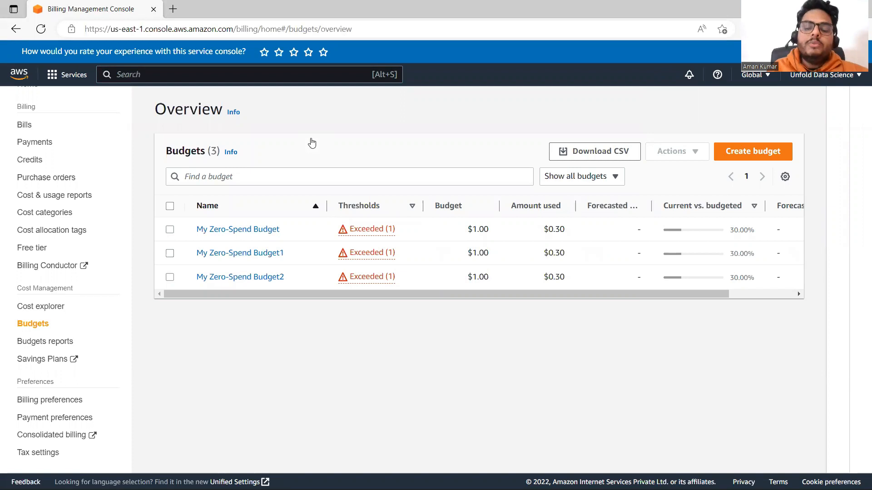
Start a new budget with the Zero spend budget template and name it DOnotSpendMoney
{"action": "left_click", "coordinate": [764, 157]}
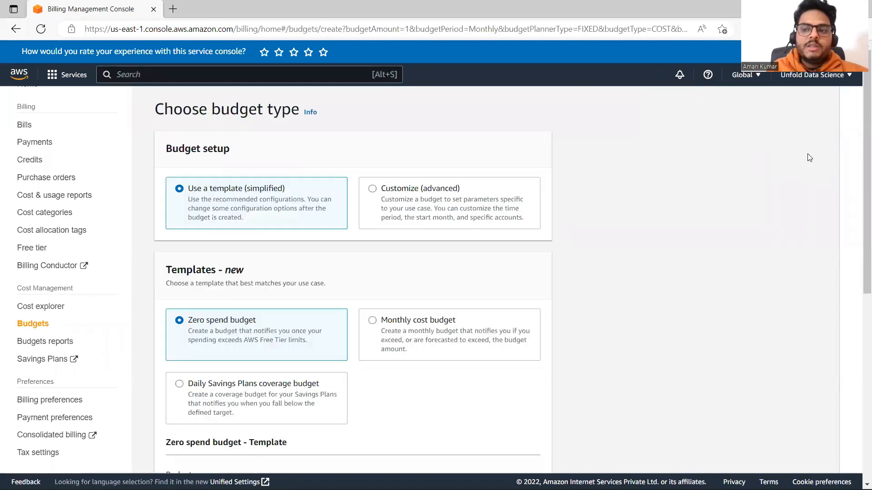
{"action": "scroll", "coordinate": [860, 153], "scroll_direction": "down", "scroll_amount": 2}
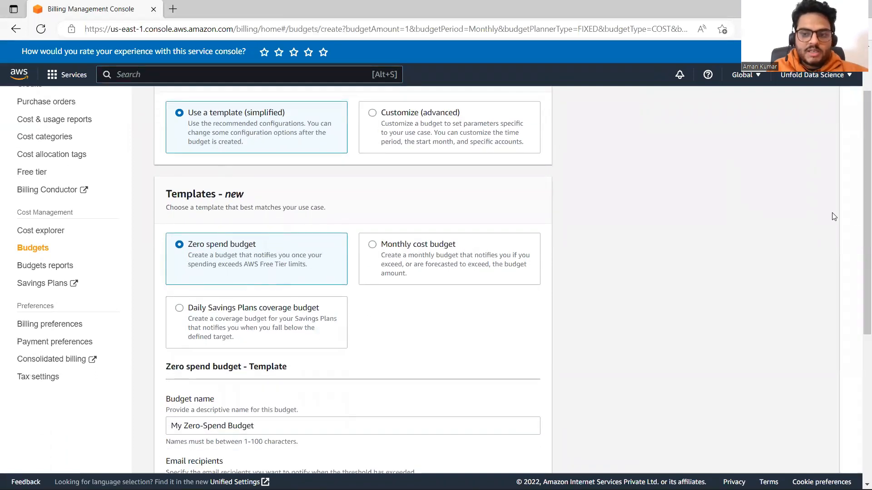
{"action": "left_click_drag", "start_coordinate": [859, 214], "coordinate": [860, 341]}
{"action": "left_click", "coordinate": [309, 194]}
{"action": "key", "text": "ctrl+a"}
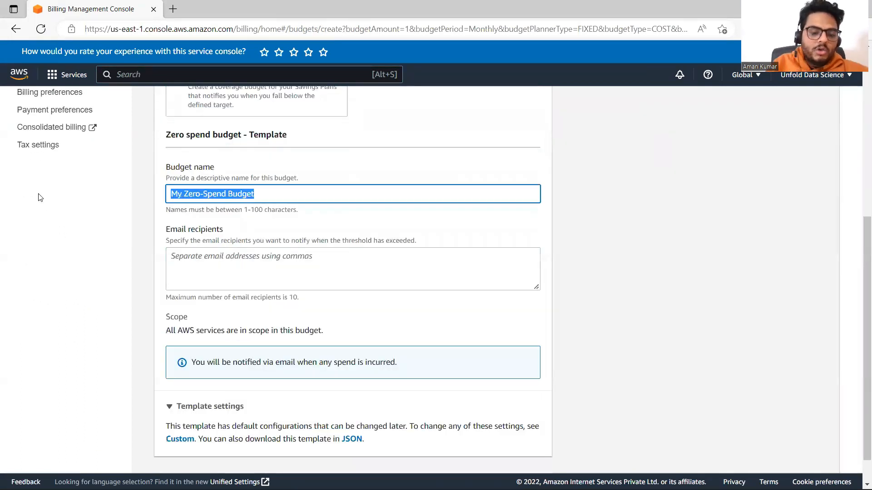
{"action": "type", "text": "DOnotS"}
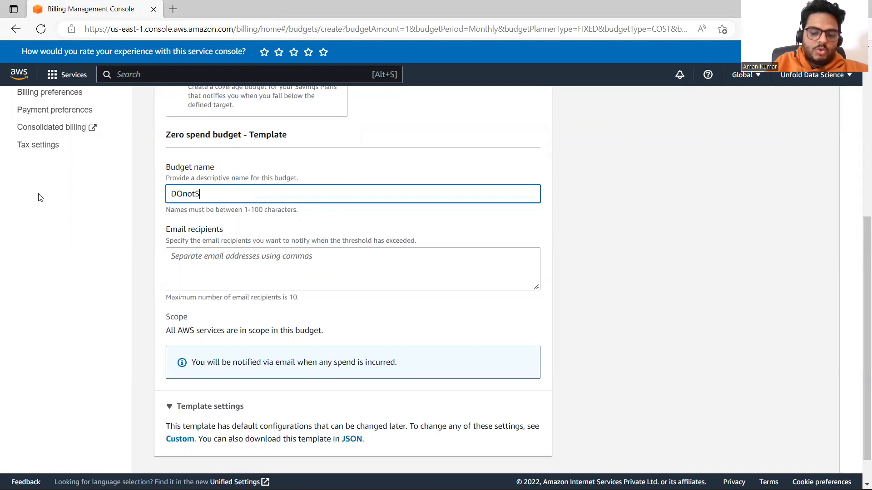
{"action": "type", "text": "pendMoney"}
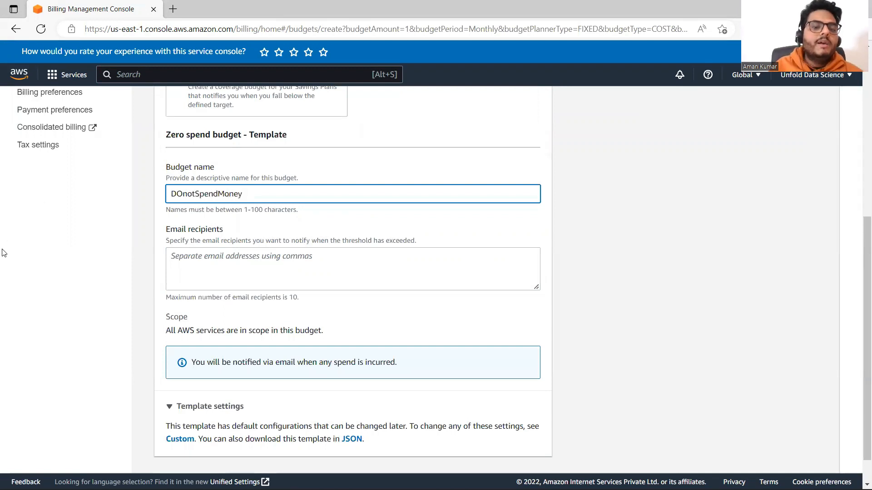
Enter the notification recipient's email address and create the budget
{"action": "left_click", "coordinate": [3, 286]}
{"action": "left_click", "coordinate": [225, 259]}
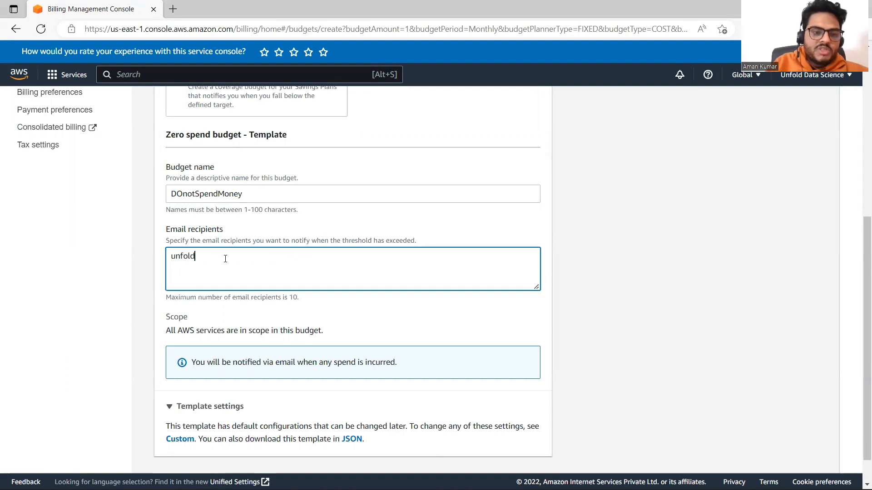
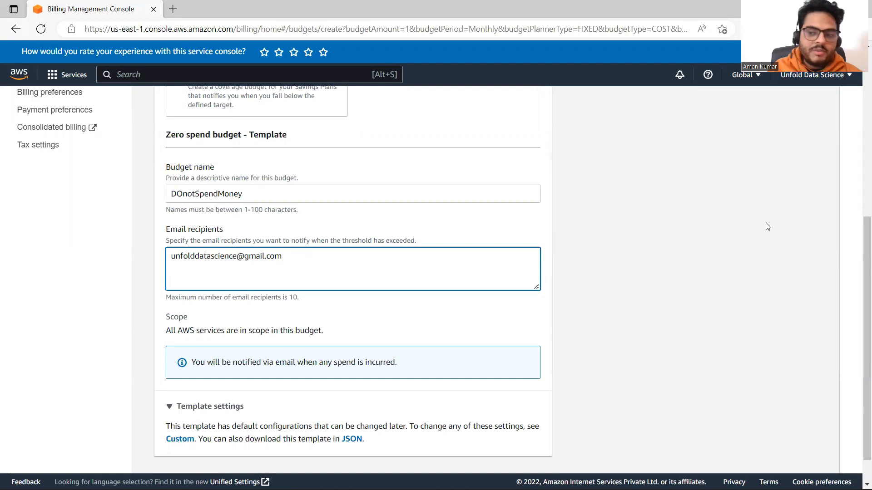
{"action": "scroll", "coordinate": [857, 364], "scroll_direction": "down", "scroll_amount": 2}
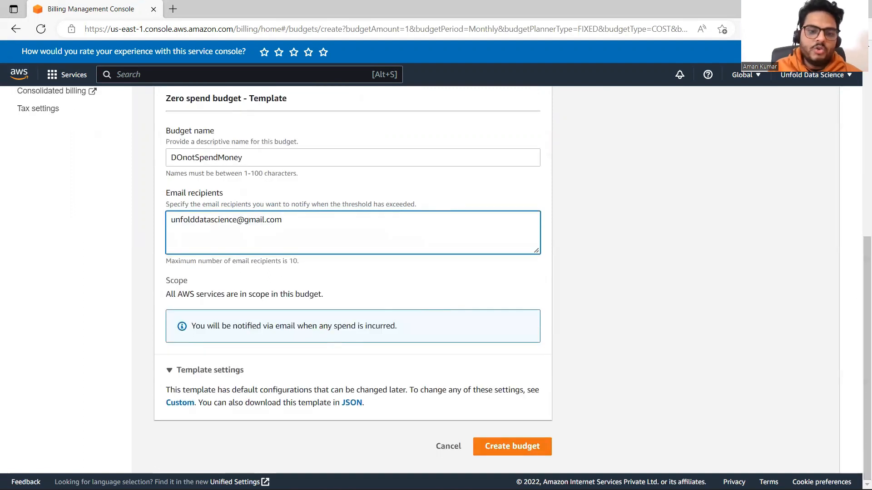
{"action": "left_click", "coordinate": [495, 446]}
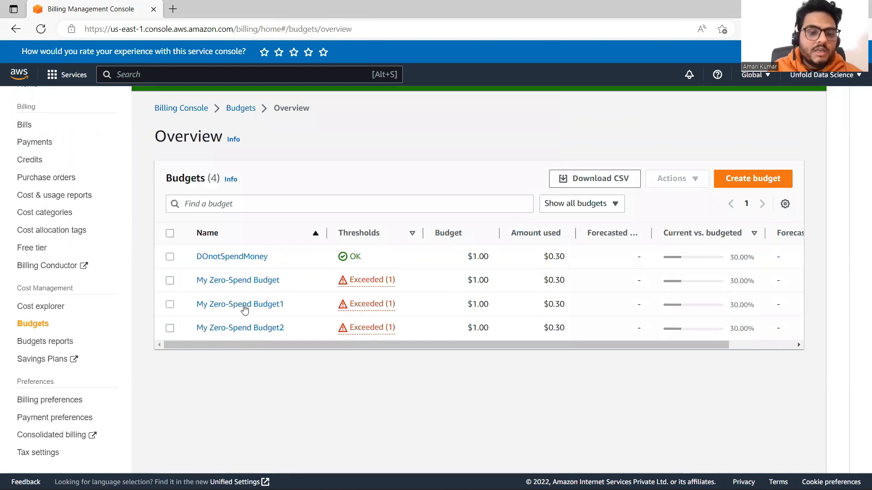
Open My Zero-Spend Budget and examine its details, budget history chart and monthly costs history
{"action": "left_click", "coordinate": [232, 281]}
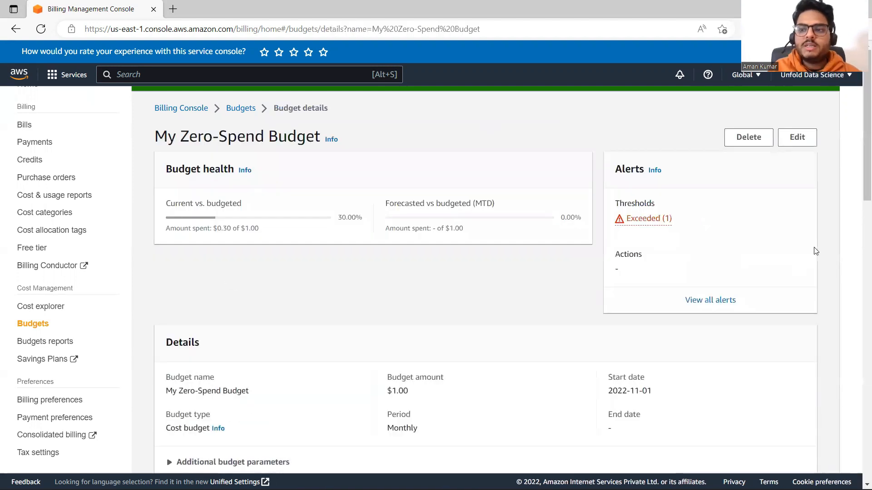
{"action": "left_click_drag", "start_coordinate": [858, 191], "coordinate": [859, 262]}
{"action": "scroll", "coordinate": [859, 262], "scroll_direction": "down", "scroll_amount": 1}
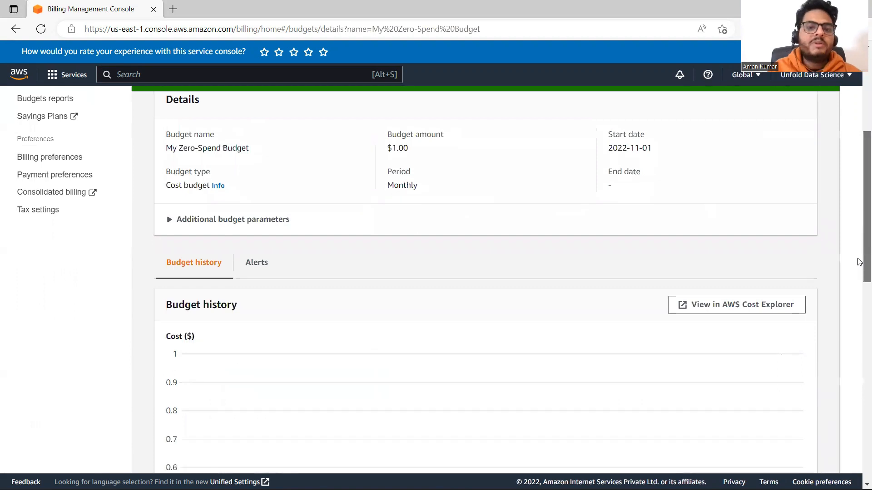
{"action": "scroll", "coordinate": [859, 262], "scroll_direction": "down", "scroll_amount": 1}
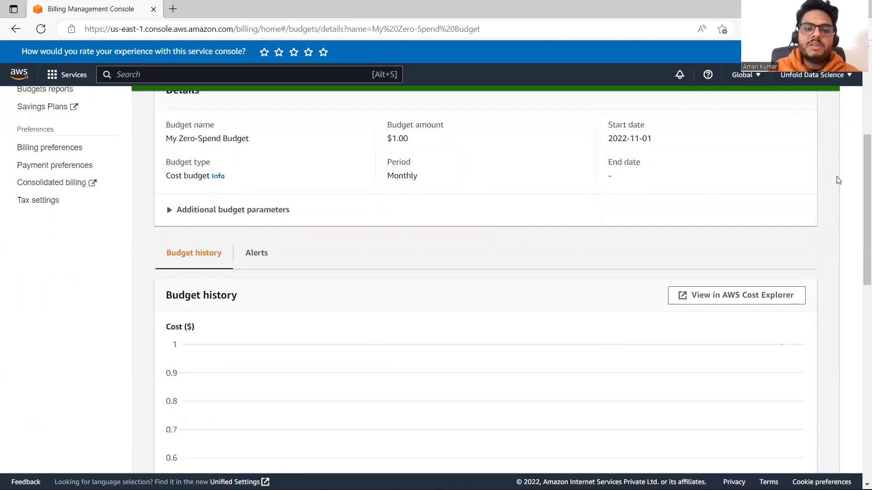
{"action": "left_click_drag", "start_coordinate": [859, 173], "coordinate": [859, 266]}
{"action": "scroll", "coordinate": [859, 267], "scroll_direction": "down", "scroll_amount": 3}
{"action": "mouse_move", "coordinate": [776, 286]}
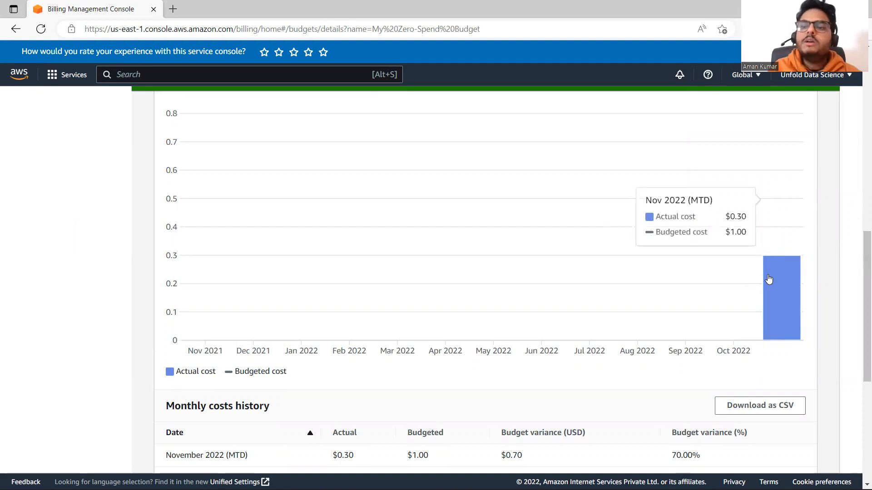
{"action": "scroll", "coordinate": [858, 313], "scroll_direction": "down", "scroll_amount": 2}
{"action": "mouse_move", "coordinate": [859, 326]}
{"action": "left_mouse_down"}
{"action": "mouse_move", "coordinate": [858, 346]}
{"action": "mouse_move", "coordinate": [860, 86]}
{"action": "left_mouse_up"}
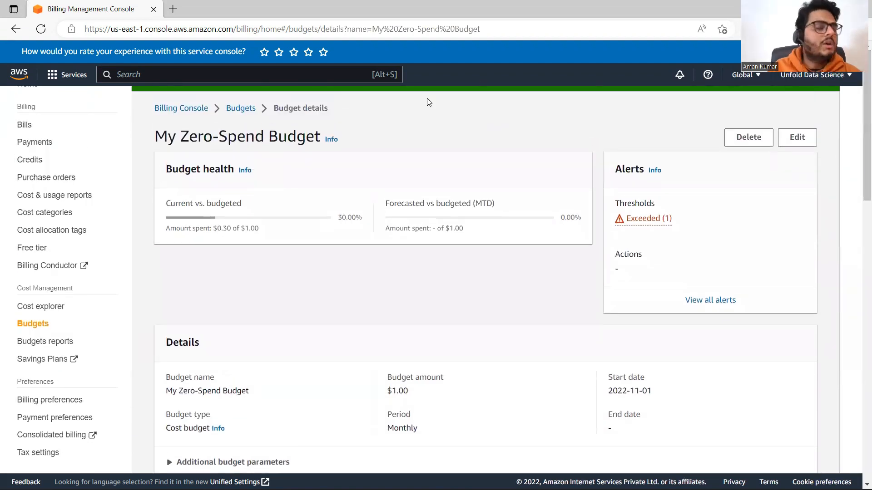
View the AWS services in the Storage category, then switch back to the Scrble Lite whiteboard
{"action": "left_click", "coordinate": [51, 78]}
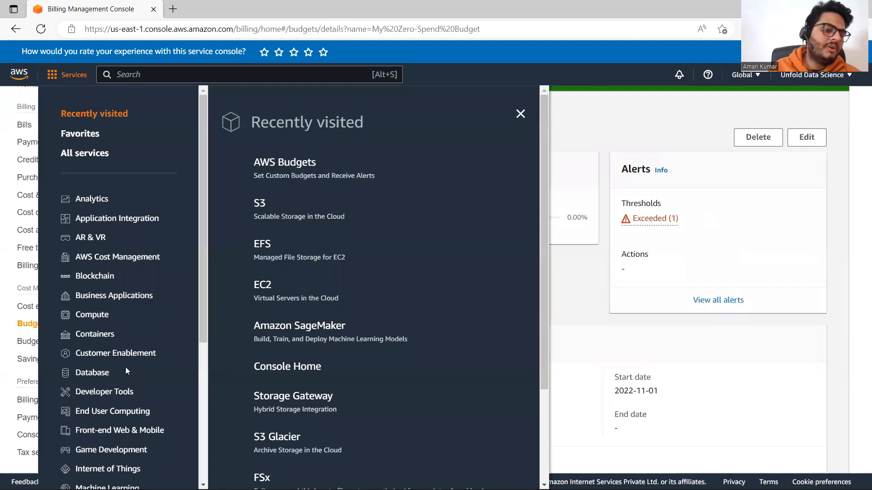
{"action": "left_click_drag", "start_coordinate": [202, 310], "coordinate": [202, 454]}
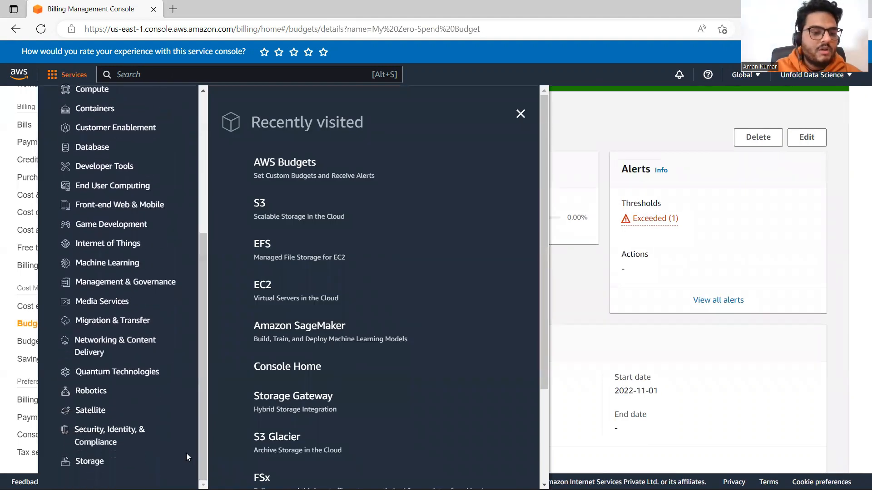
{"action": "left_click", "coordinate": [86, 462]}
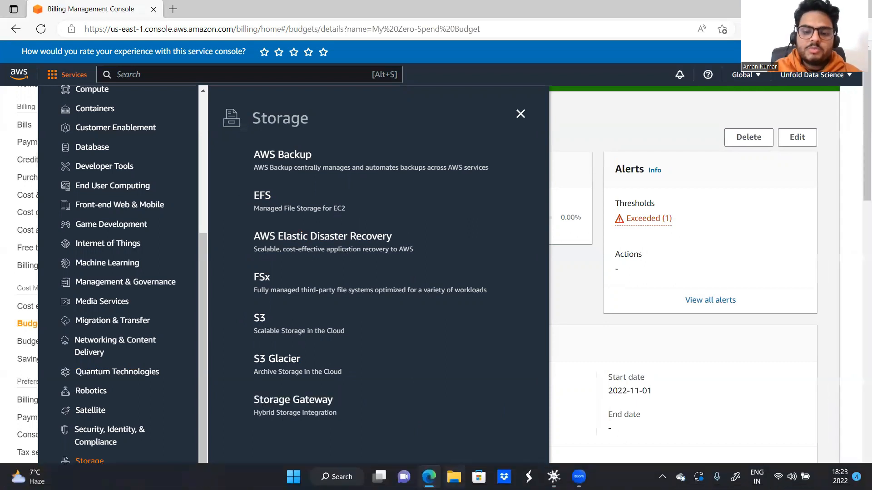
{"action": "left_click", "coordinate": [553, 478]}
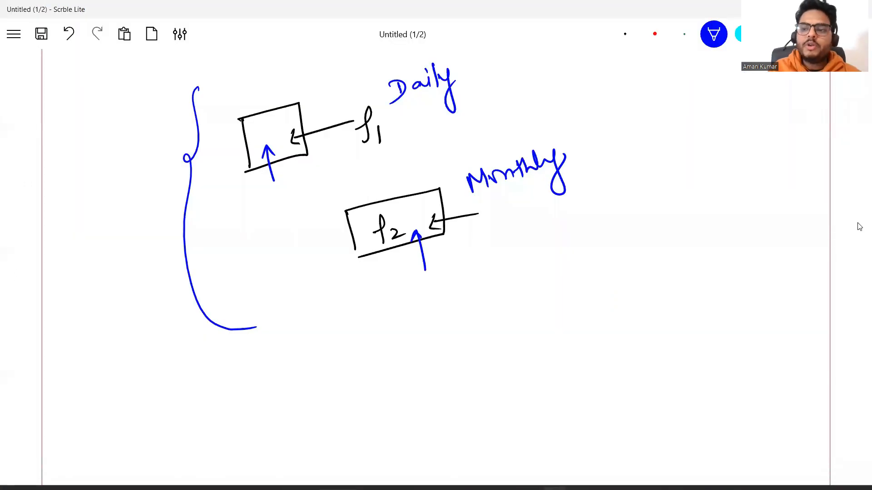
Handwrite the heading EBS in blue on the blank area of the whiteboard's second page
{"action": "scroll", "coordinate": [859, 227], "scroll_direction": "up", "scroll_amount": 2}
{"action": "scroll", "coordinate": [860, 227], "scroll_direction": "up", "scroll_amount": 5}
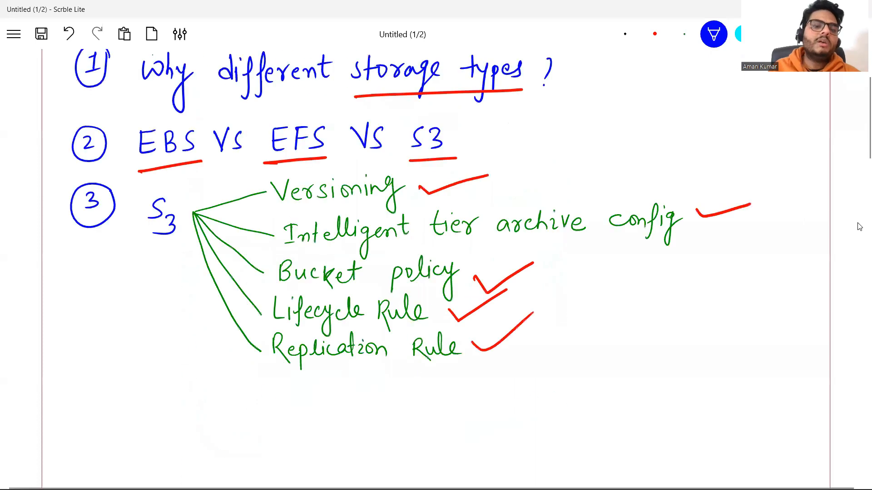
{"action": "scroll", "coordinate": [859, 227], "scroll_direction": "up", "scroll_amount": 3}
{"action": "scroll", "coordinate": [860, 227], "scroll_direction": "down", "scroll_amount": 15}
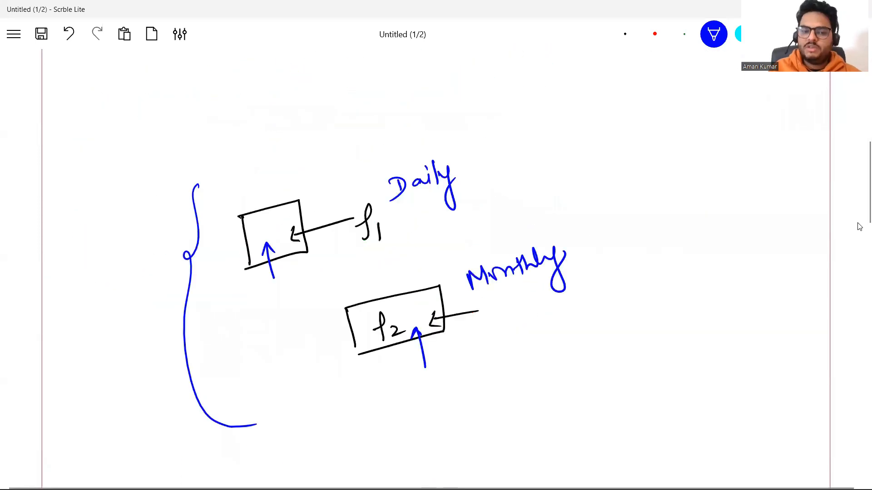
{"action": "scroll", "coordinate": [860, 227], "scroll_direction": "down", "scroll_amount": 8}
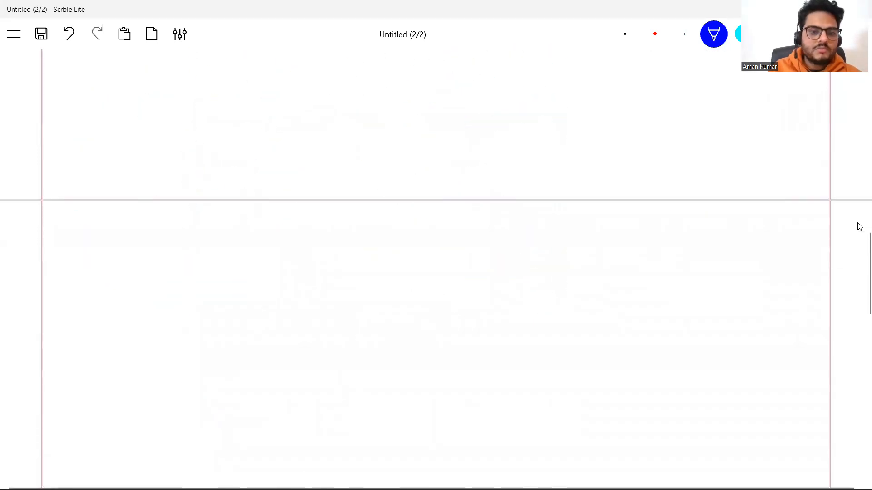
{"action": "scroll", "coordinate": [859, 227], "scroll_direction": "down", "scroll_amount": 3}
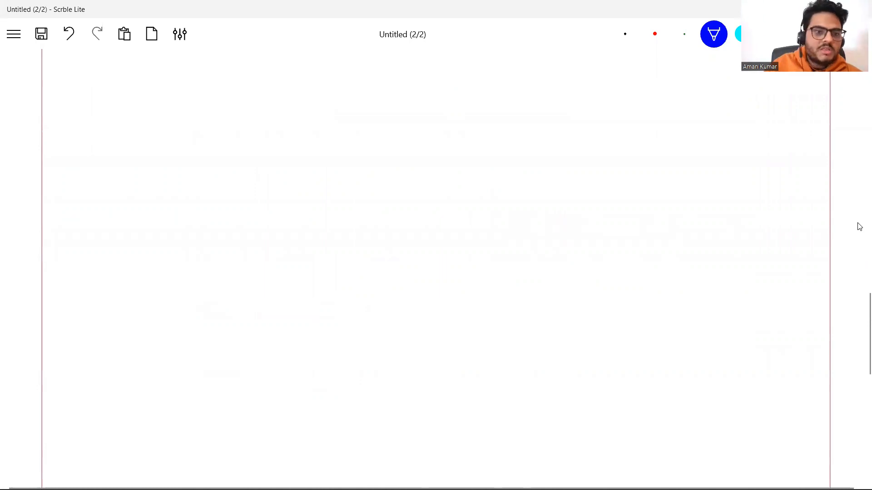
{"action": "mouse_move", "coordinate": [154, 107]}
{"action": "left_mouse_down"}
{"action": "mouse_move", "coordinate": [168, 129]}
{"action": "mouse_move", "coordinate": [164, 107]}
{"action": "left_mouse_up"}
{"action": "left_click_drag", "start_coordinate": [156, 119], "coordinate": [166, 117]}
{"action": "left_click_drag", "start_coordinate": [173, 110], "coordinate": [174, 129]}
{"action": "left_click_drag", "start_coordinate": [174, 108], "coordinate": [175, 131]}
{"action": "left_click_drag", "start_coordinate": [201, 110], "coordinate": [187, 131]}
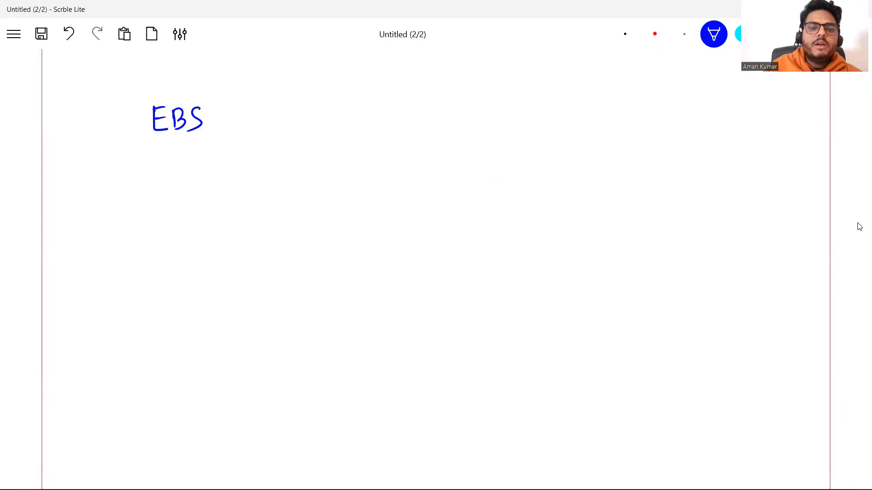
Handwrite the headings EFS and S3 in blue, spaced out in a row beside EBS
{"action": "mouse_move", "coordinate": [380, 97]}
{"action": "left_mouse_down"}
{"action": "mouse_move", "coordinate": [394, 117]}
{"action": "mouse_move", "coordinate": [391, 94]}
{"action": "left_mouse_up"}
{"action": "left_click_drag", "start_coordinate": [383, 107], "coordinate": [395, 104]}
{"action": "left_click_drag", "start_coordinate": [402, 97], "coordinate": [402, 116]}
{"action": "mouse_move", "coordinate": [400, 94]}
{"action": "left_mouse_down"}
{"action": "mouse_move", "coordinate": [412, 93]}
{"action": "mouse_move", "coordinate": [417, 103]}
{"action": "left_mouse_up"}
{"action": "mouse_move", "coordinate": [431, 92]}
{"action": "left_mouse_down"}
{"action": "mouse_move", "coordinate": [433, 108]}
{"action": "mouse_move", "coordinate": [415, 113]}
{"action": "left_mouse_up"}
{"action": "mouse_move", "coordinate": [624, 84]}
{"action": "left_mouse_down"}
{"action": "mouse_move", "coordinate": [612, 101]}
{"action": "mouse_move", "coordinate": [638, 93]}
{"action": "mouse_move", "coordinate": [633, 102]}
{"action": "left_mouse_up"}
Write EC2 in green below the EBS heading and circle it in black
{"action": "left_click", "coordinate": [683, 34]}
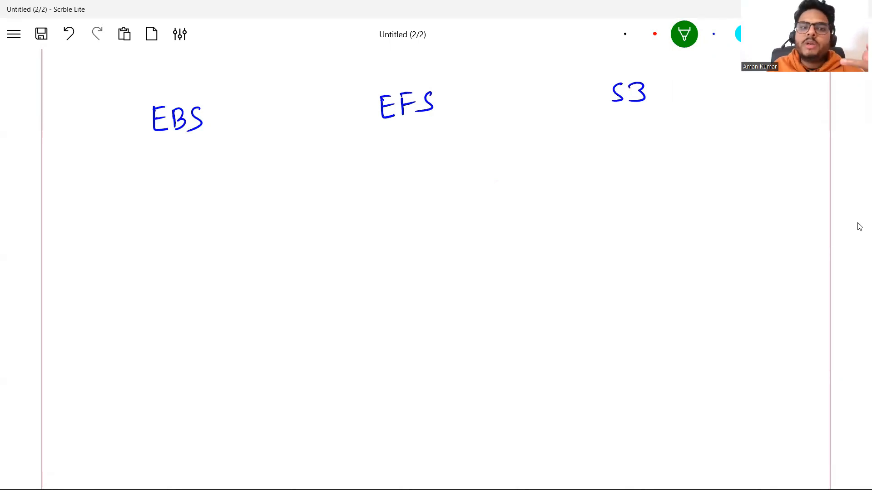
{"action": "mouse_move", "coordinate": [108, 171]}
{"action": "left_mouse_down"}
{"action": "mouse_move", "coordinate": [124, 190]}
{"action": "mouse_move", "coordinate": [119, 169]}
{"action": "mouse_move", "coordinate": [163, 183]}
{"action": "left_mouse_up"}
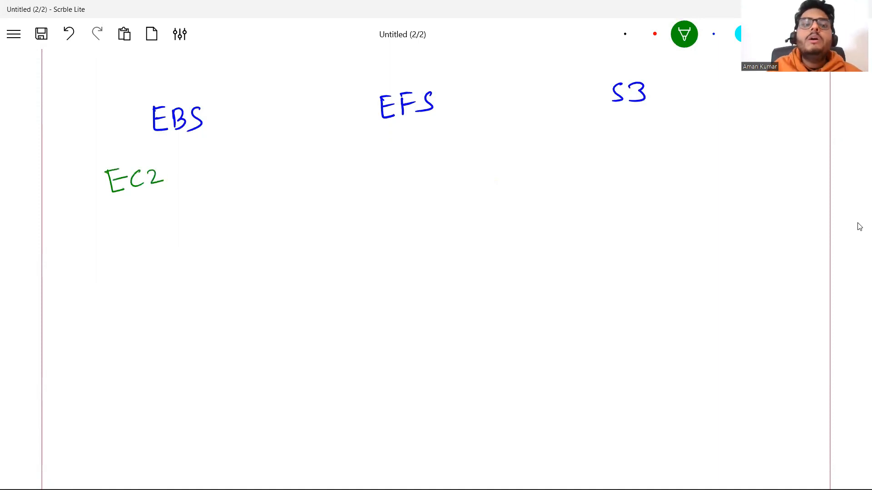
{"action": "left_click", "coordinate": [625, 34]}
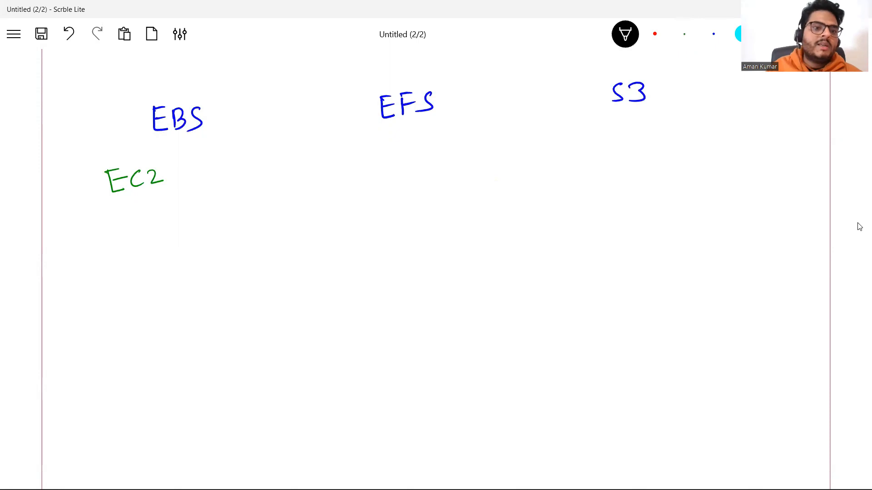
{"action": "mouse_move", "coordinate": [184, 169]}
{"action": "left_mouse_down"}
{"action": "mouse_move", "coordinate": [119, 151]}
{"action": "mouse_move", "coordinate": [106, 211]}
{"action": "mouse_move", "coordinate": [182, 199]}
{"action": "mouse_move", "coordinate": [185, 168]}
{"action": "left_mouse_up"}
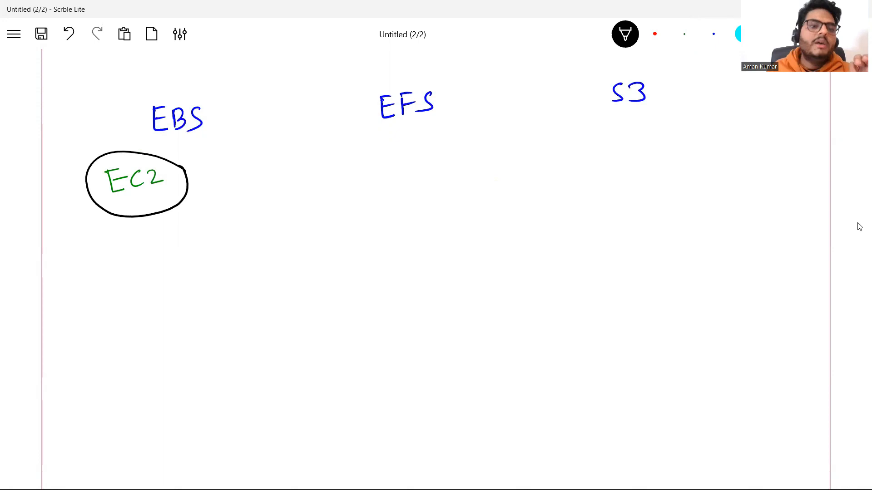
Draw a black arrow down from the circled EC2 and write "your computer" beneath it
{"action": "left_click_drag", "start_coordinate": [140, 204], "coordinate": [145, 252]}
{"action": "left_click_drag", "start_coordinate": [135, 234], "coordinate": [154, 238]}
{"action": "left_click_drag", "start_coordinate": [110, 267], "coordinate": [119, 274]}
{"action": "mouse_move", "coordinate": [123, 264]}
{"action": "left_mouse_down"}
{"action": "mouse_move", "coordinate": [120, 304]}
{"action": "mouse_move", "coordinate": [136, 279]}
{"action": "mouse_move", "coordinate": [150, 281]}
{"action": "mouse_move", "coordinate": [166, 264]}
{"action": "mouse_move", "coordinate": [192, 276]}
{"action": "left_mouse_up"}
{"action": "mouse_move", "coordinate": [197, 269]}
{"action": "left_mouse_down"}
{"action": "mouse_move", "coordinate": [221, 272]}
{"action": "mouse_move", "coordinate": [228, 284]}
{"action": "mouse_move", "coordinate": [237, 259]}
{"action": "mouse_move", "coordinate": [252, 264]}
{"action": "left_mouse_up"}
{"action": "mouse_move", "coordinate": [250, 242]}
{"action": "left_mouse_down"}
{"action": "mouse_move", "coordinate": [251, 268]}
{"action": "mouse_move", "coordinate": [249, 255]}
{"action": "left_mouse_up"}
{"action": "left_click_drag", "start_coordinate": [252, 256], "coordinate": [270, 254]}
{"action": "left_click_drag", "start_coordinate": [267, 263], "coordinate": [280, 246]}
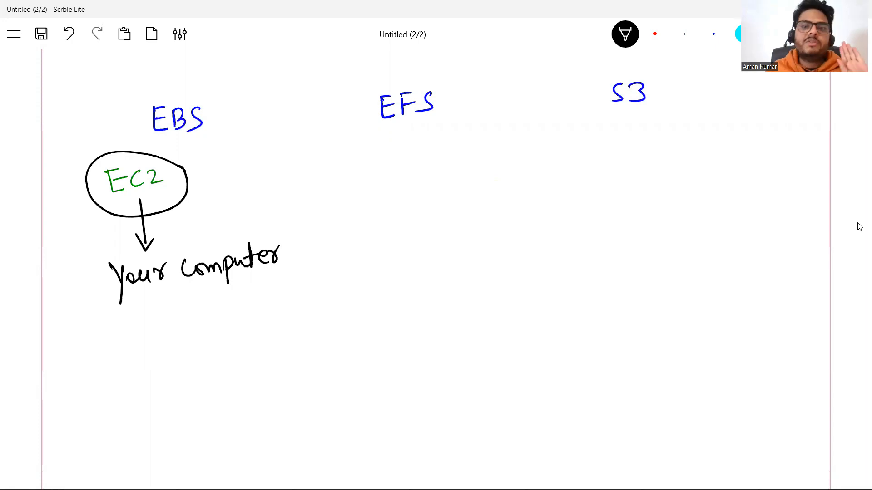
Draw a curved black arrow from EC2 up to EBS and a line above the EBS heading
{"action": "mouse_move", "coordinate": [104, 189]}
{"action": "left_mouse_down"}
{"action": "mouse_move", "coordinate": [96, 210]}
{"action": "mouse_move", "coordinate": [109, 136]}
{"action": "mouse_move", "coordinate": [137, 123]}
{"action": "left_mouse_up"}
{"action": "mouse_move", "coordinate": [124, 118]}
{"action": "left_mouse_down"}
{"action": "mouse_move", "coordinate": [136, 118]}
{"action": "mouse_move", "coordinate": [128, 145]}
{"action": "left_mouse_up"}
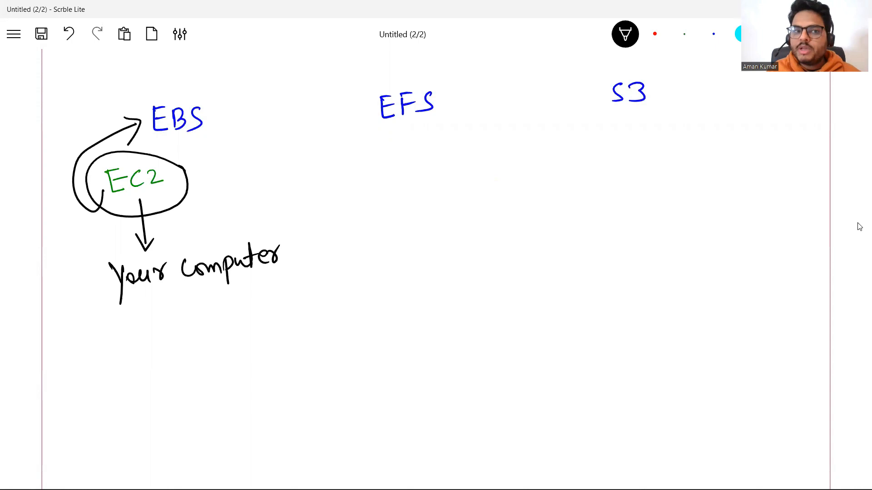
{"action": "left_click_drag", "start_coordinate": [138, 99], "coordinate": [205, 90]}
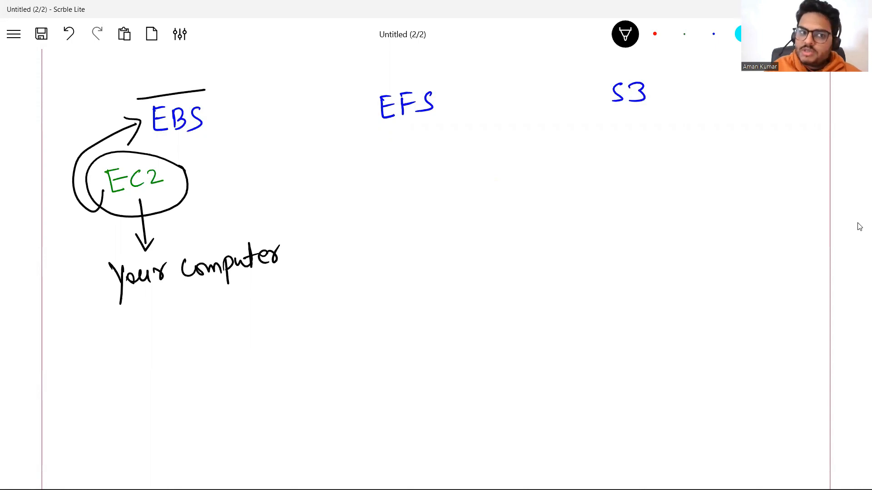
Separate the EBS and EFS columns with a vertical line, underline EBS, and draw lines above and below EFS
{"action": "left_click_drag", "start_coordinate": [320, 60], "coordinate": [359, 373]}
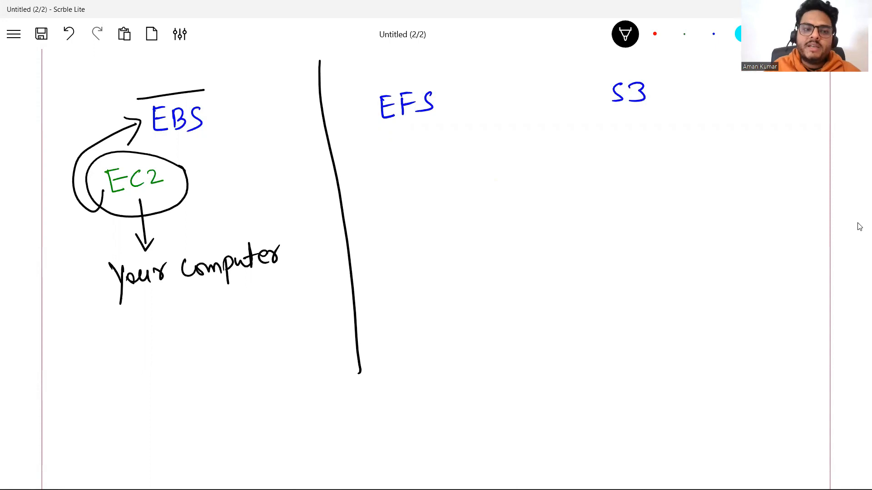
{"action": "left_click_drag", "start_coordinate": [154, 146], "coordinate": [218, 132]}
{"action": "left_click_drag", "start_coordinate": [356, 87], "coordinate": [450, 66]}
{"action": "left_click_drag", "start_coordinate": [361, 141], "coordinate": [471, 119]}
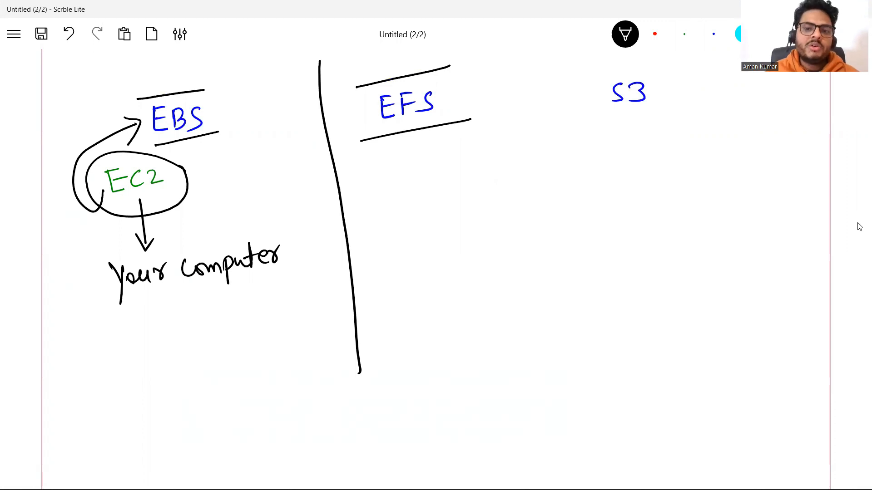
Write 100GB under EFS with branches to S1, S2 and S3, and add a small left-pointing arrow above the EFS heading
{"action": "mouse_move", "coordinate": [406, 160]}
{"action": "left_mouse_down"}
{"action": "mouse_move", "coordinate": [407, 182]}
{"action": "mouse_move", "coordinate": [420, 165]}
{"action": "mouse_move", "coordinate": [460, 174]}
{"action": "left_mouse_up"}
{"action": "mouse_move", "coordinate": [470, 156]}
{"action": "left_mouse_down"}
{"action": "mouse_move", "coordinate": [476, 175]}
{"action": "mouse_move", "coordinate": [373, 269]}
{"action": "mouse_move", "coordinate": [389, 278]}
{"action": "left_mouse_up"}
{"action": "mouse_move", "coordinate": [441, 202]}
{"action": "left_mouse_down"}
{"action": "mouse_move", "coordinate": [445, 192]}
{"action": "mouse_move", "coordinate": [451, 235]}
{"action": "left_mouse_up"}
{"action": "left_click_drag", "start_coordinate": [454, 241], "coordinate": [439, 260]}
{"action": "left_click_drag", "start_coordinate": [457, 250], "coordinate": [472, 260]}
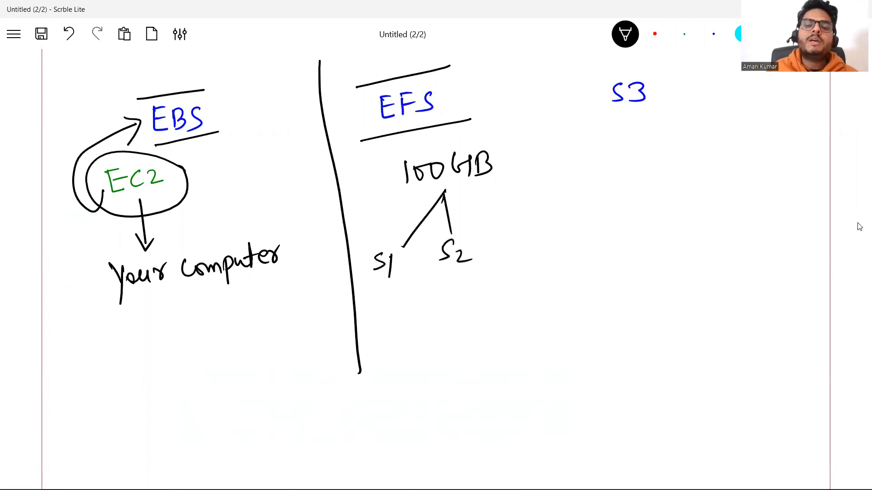
{"action": "mouse_move", "coordinate": [446, 187]}
{"action": "left_mouse_down"}
{"action": "mouse_move", "coordinate": [504, 229]}
{"action": "mouse_move", "coordinate": [492, 251]}
{"action": "mouse_move", "coordinate": [516, 260]}
{"action": "left_mouse_up"}
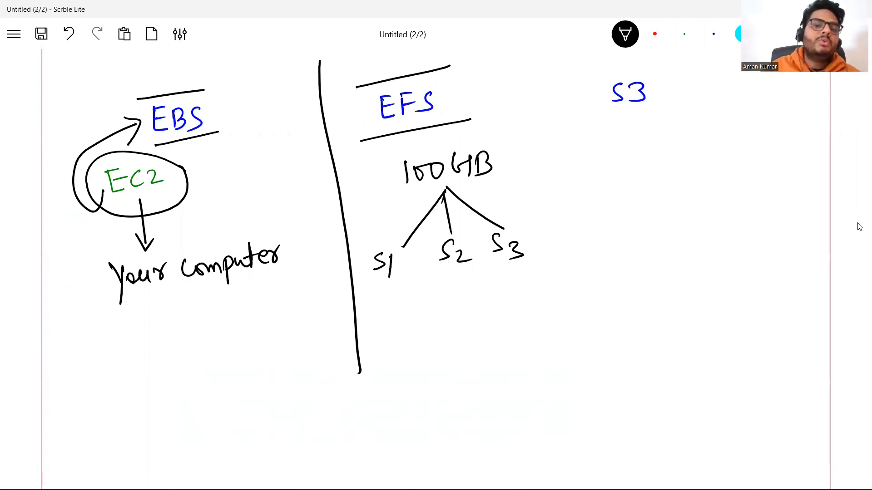
{"action": "left_click_drag", "start_coordinate": [409, 69], "coordinate": [372, 62]}
{"action": "mouse_move", "coordinate": [377, 55]}
{"action": "left_mouse_down"}
{"action": "mouse_move", "coordinate": [371, 61]}
{"action": "mouse_move", "coordinate": [387, 72]}
{"action": "left_mouse_up"}
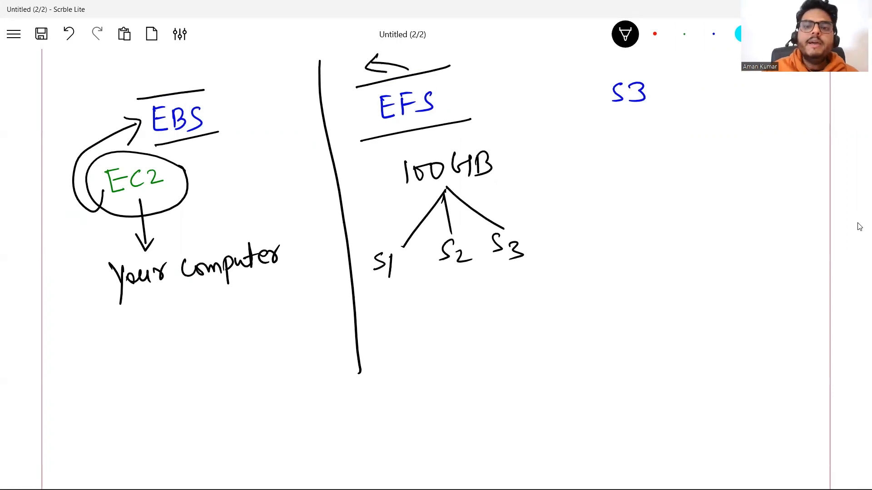
Draw a divider between EFS and S3, underline S3, and write "common repo for static files" under a down arrow
{"action": "left_click_drag", "start_coordinate": [533, 55], "coordinate": [600, 379]}
{"action": "mouse_move", "coordinate": [588, 120]}
{"action": "left_mouse_down"}
{"action": "mouse_move", "coordinate": [649, 112]}
{"action": "mouse_move", "coordinate": [623, 141]}
{"action": "mouse_move", "coordinate": [632, 128]}
{"action": "left_mouse_up"}
{"action": "left_click_drag", "start_coordinate": [590, 159], "coordinate": [590, 176]}
{"action": "mouse_move", "coordinate": [593, 165]}
{"action": "left_mouse_down"}
{"action": "mouse_move", "coordinate": [656, 158]}
{"action": "mouse_move", "coordinate": [677, 145]}
{"action": "mouse_move", "coordinate": [686, 156]}
{"action": "mouse_move", "coordinate": [753, 137]}
{"action": "mouse_move", "coordinate": [759, 158]}
{"action": "mouse_move", "coordinate": [777, 134]}
{"action": "left_mouse_up"}
{"action": "mouse_move", "coordinate": [605, 208]}
{"action": "left_mouse_down"}
{"action": "mouse_move", "coordinate": [614, 211]}
{"action": "mouse_move", "coordinate": [614, 233]}
{"action": "mouse_move", "coordinate": [644, 202]}
{"action": "mouse_move", "coordinate": [680, 203]}
{"action": "mouse_move", "coordinate": [704, 191]}
{"action": "left_mouse_up"}
{"action": "mouse_move", "coordinate": [710, 173]}
{"action": "left_mouse_down"}
{"action": "mouse_move", "coordinate": [706, 199]}
{"action": "mouse_move", "coordinate": [723, 181]}
{"action": "left_mouse_up"}
{"action": "mouse_move", "coordinate": [722, 187]}
{"action": "left_mouse_down"}
{"action": "mouse_move", "coordinate": [720, 199]}
{"action": "mouse_move", "coordinate": [736, 194]}
{"action": "left_mouse_up"}
{"action": "left_click_drag", "start_coordinate": [628, 249], "coordinate": [649, 241]}
{"action": "mouse_move", "coordinate": [650, 225]}
{"action": "left_mouse_down"}
{"action": "mouse_move", "coordinate": [642, 263]}
{"action": "mouse_move", "coordinate": [691, 245]}
{"action": "left_mouse_up"}
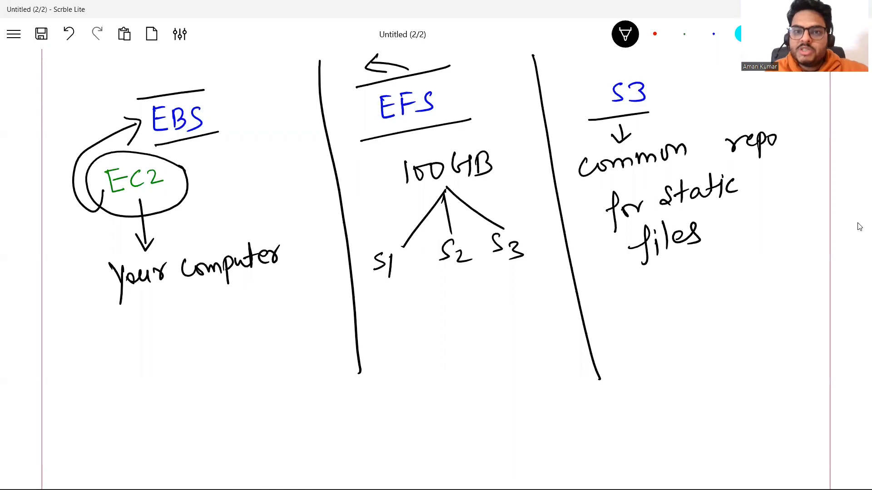
Draw black strokes around the EBS, EFS and S3 headings to box them in
{"action": "left_click_drag", "start_coordinate": [267, 111], "coordinate": [314, 125]}
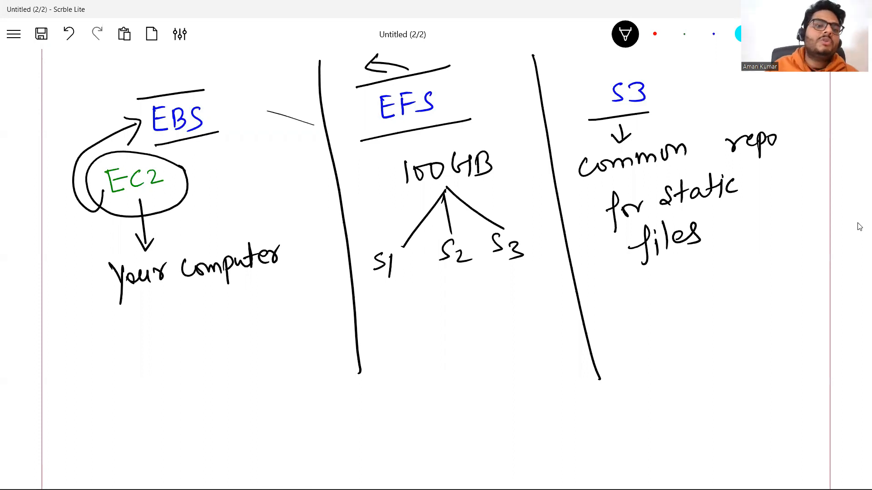
{"action": "left_click_drag", "start_coordinate": [205, 88], "coordinate": [221, 136]}
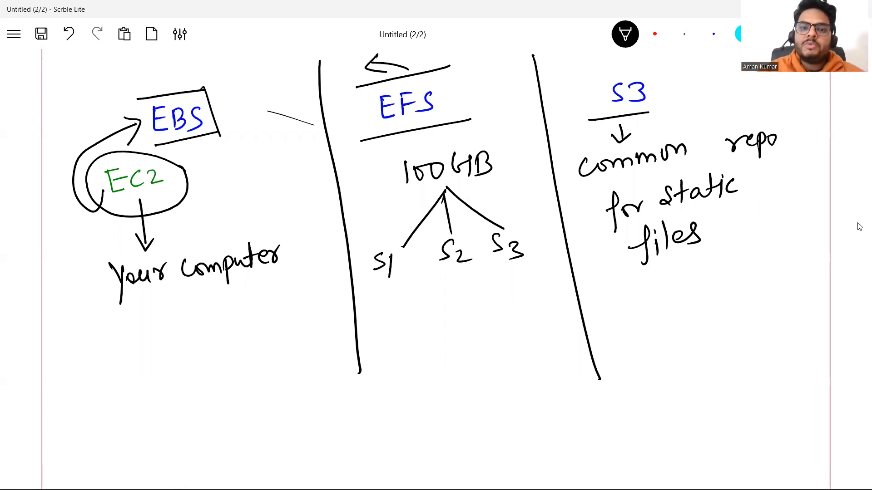
{"action": "left_click_drag", "start_coordinate": [355, 84], "coordinate": [360, 142]}
{"action": "left_click_drag", "start_coordinate": [454, 63], "coordinate": [472, 122]}
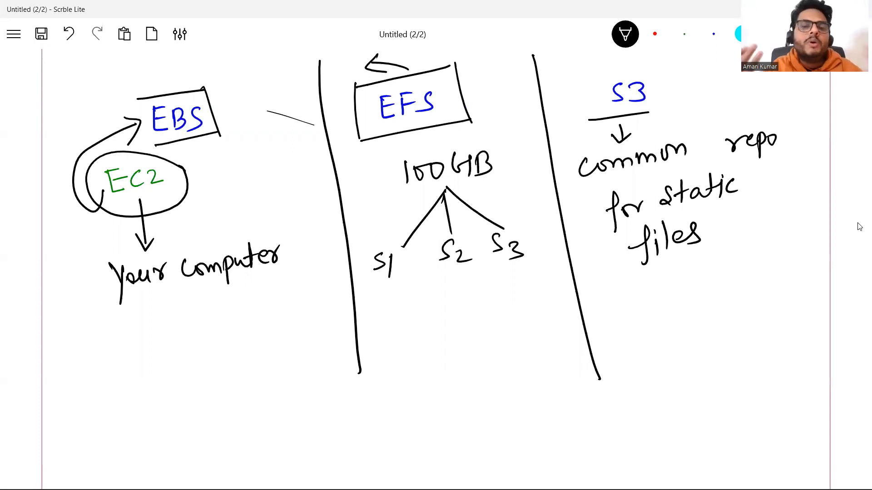
{"action": "left_click_drag", "start_coordinate": [573, 51], "coordinate": [587, 114]}
{"action": "left_click_drag", "start_coordinate": [585, 72], "coordinate": [661, 113]}
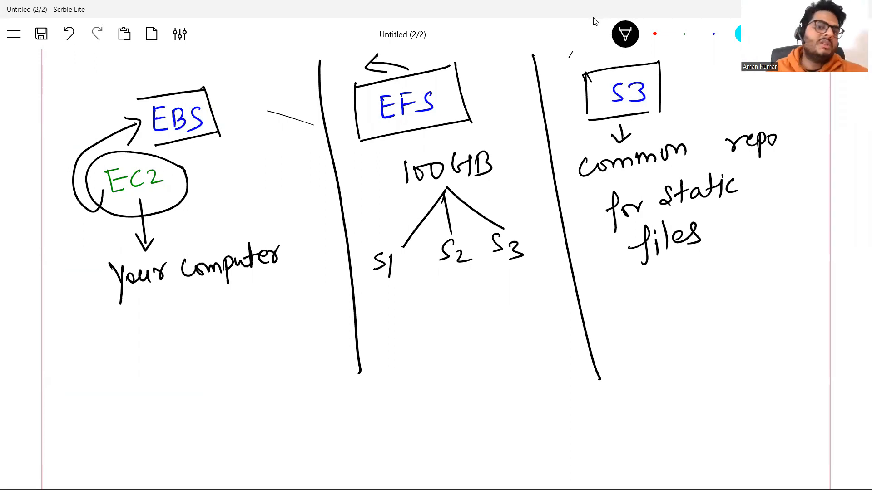
Draw a downward arrow below the notes in each of the EFS, S3 and EBS columns
{"action": "left_click_drag", "start_coordinate": [448, 294], "coordinate": [452, 347]}
{"action": "mouse_move", "coordinate": [440, 330]}
{"action": "left_mouse_down"}
{"action": "mouse_move", "coordinate": [449, 354]}
{"action": "mouse_move", "coordinate": [468, 336]}
{"action": "left_mouse_up"}
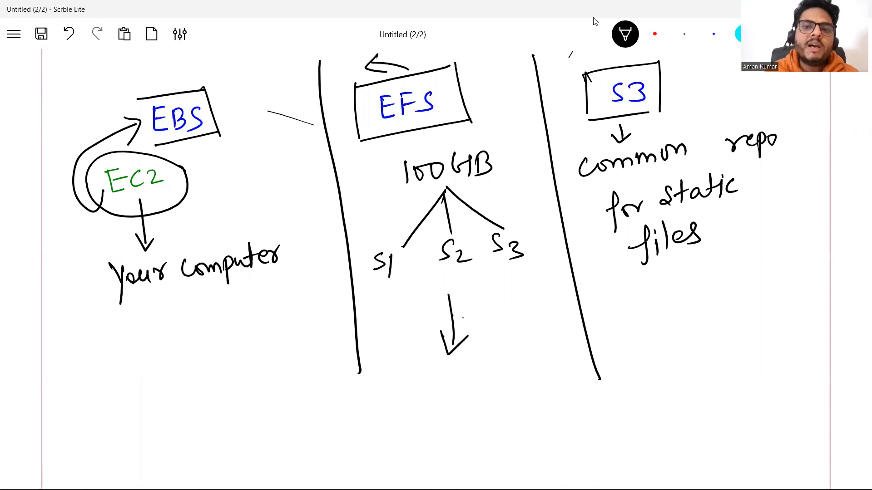
{"action": "mouse_move", "coordinate": [663, 274]}
{"action": "left_mouse_down"}
{"action": "mouse_move", "coordinate": [667, 316]}
{"action": "mouse_move", "coordinate": [691, 306]}
{"action": "left_mouse_up"}
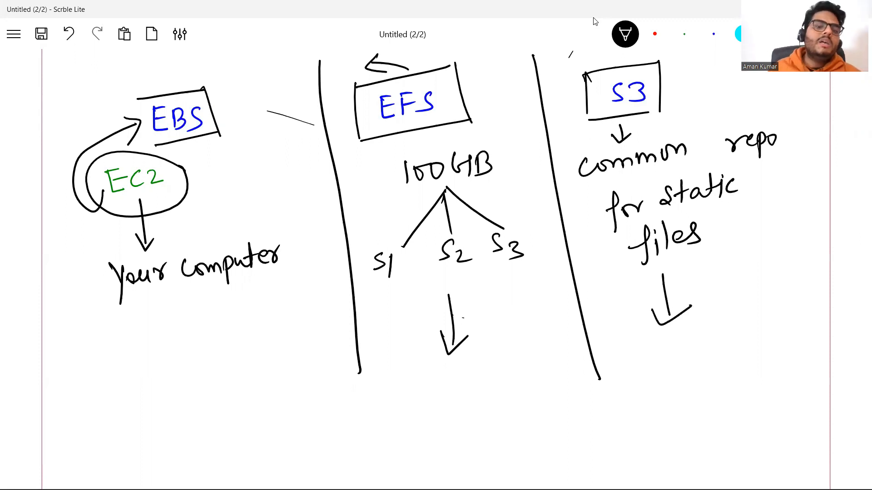
{"action": "left_click_drag", "start_coordinate": [191, 295], "coordinate": [196, 341]}
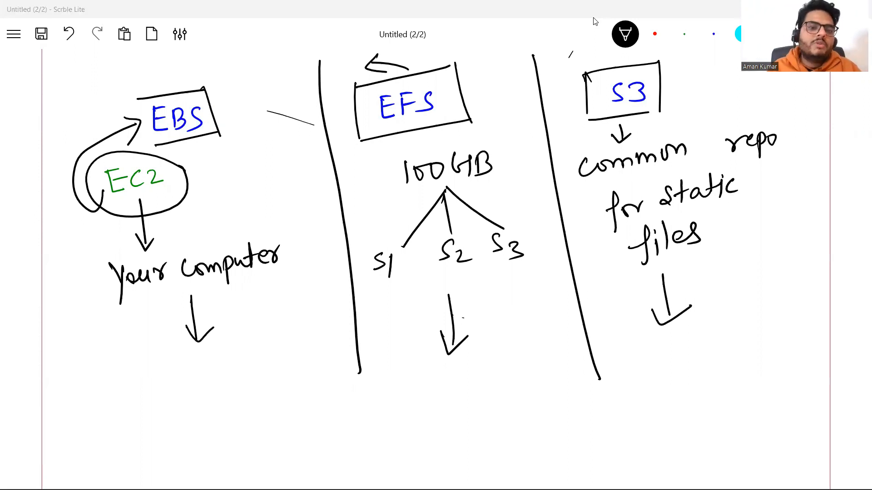
Switch to the AWS console in the browser, go to the S3 service and open the bucket unfolddsbucketfirst
{"action": "mouse_move", "coordinate": [379, 489]}
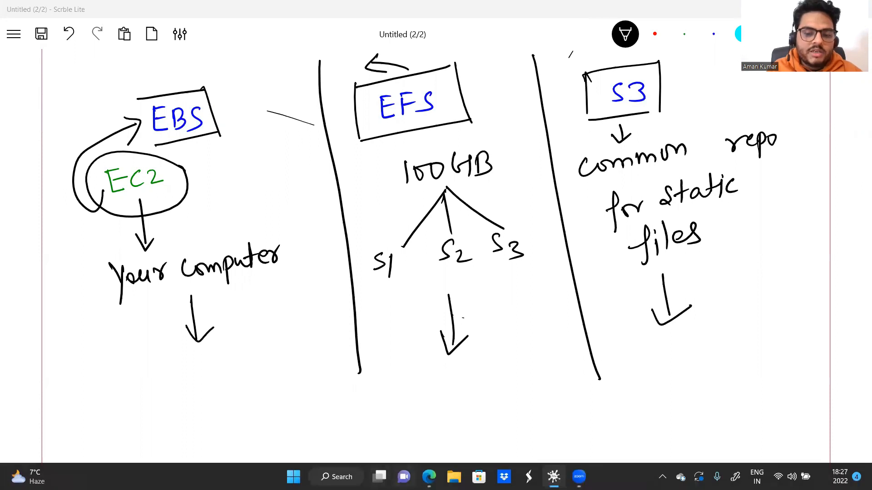
{"action": "left_click", "coordinate": [553, 477]}
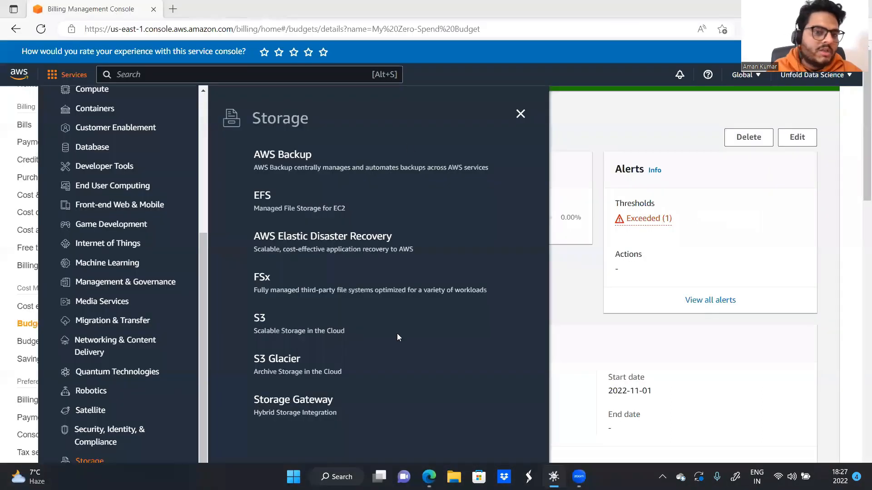
{"action": "left_click", "coordinate": [262, 317]}
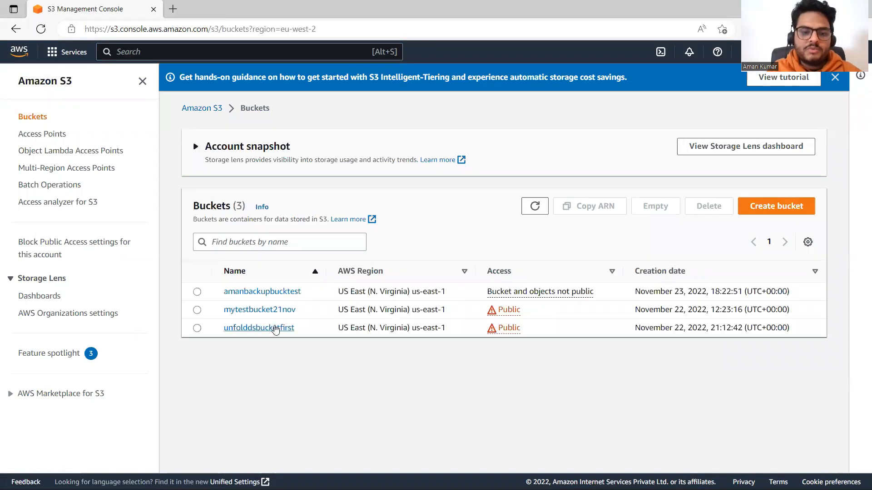
{"action": "left_click", "coordinate": [275, 329]}
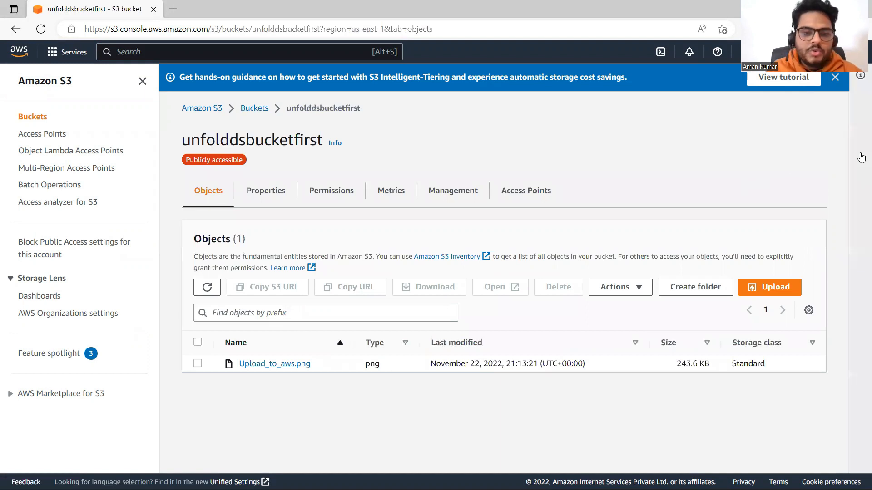
Examine the Bucket Versioning description and setting in the bucket's properties, then return to its object list
{"action": "left_click", "coordinate": [275, 197]}
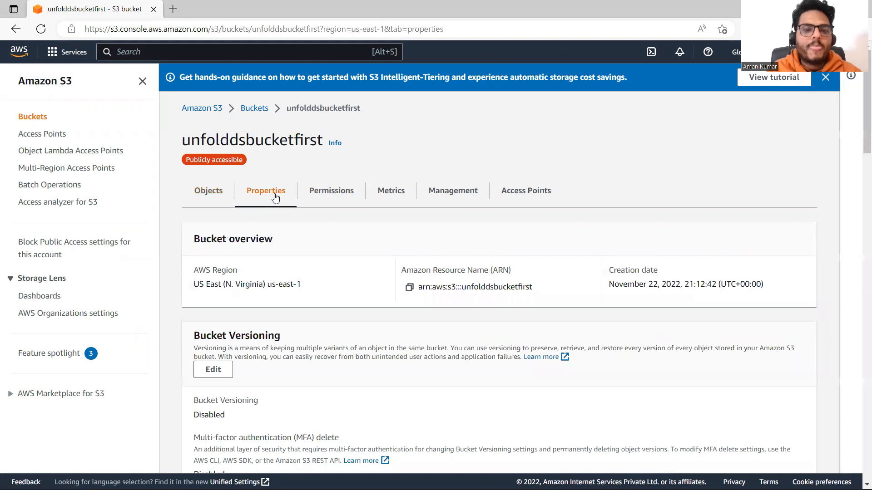
{"action": "scroll", "coordinate": [858, 168], "scroll_direction": "down", "scroll_amount": 5}
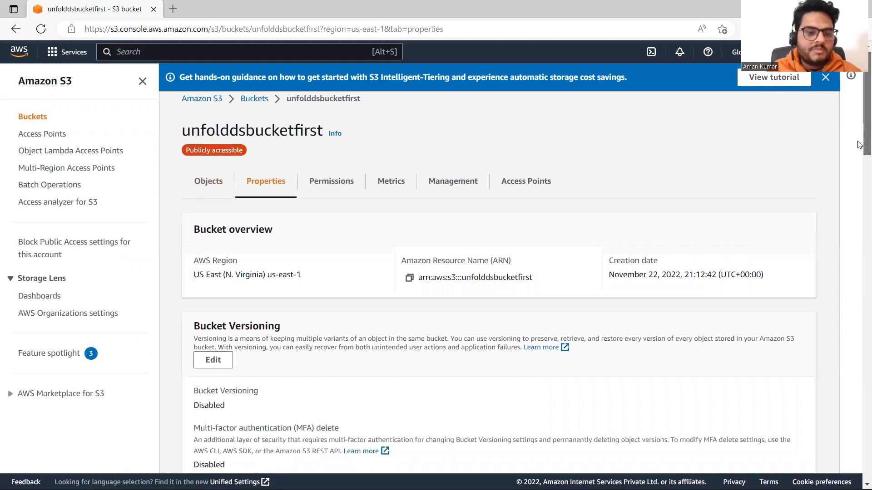
{"action": "scroll", "coordinate": [858, 171], "scroll_direction": "up", "scroll_amount": 1}
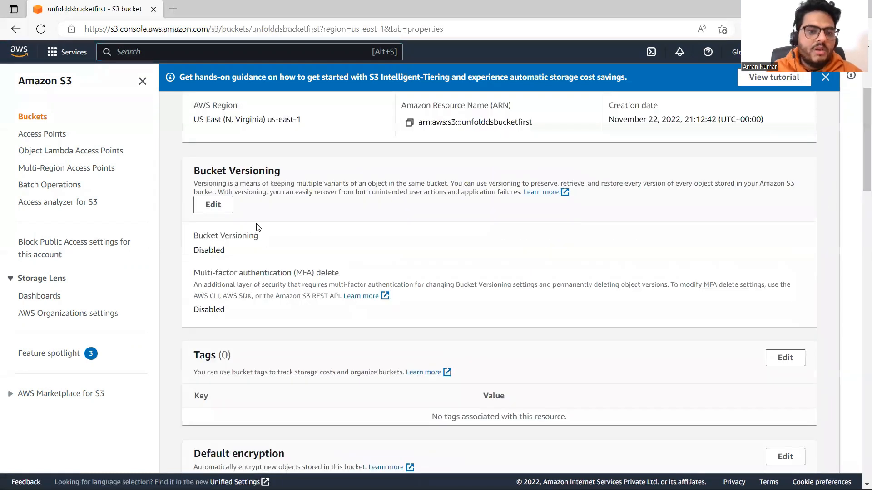
{"action": "left_click_drag", "start_coordinate": [197, 184], "coordinate": [445, 184]}
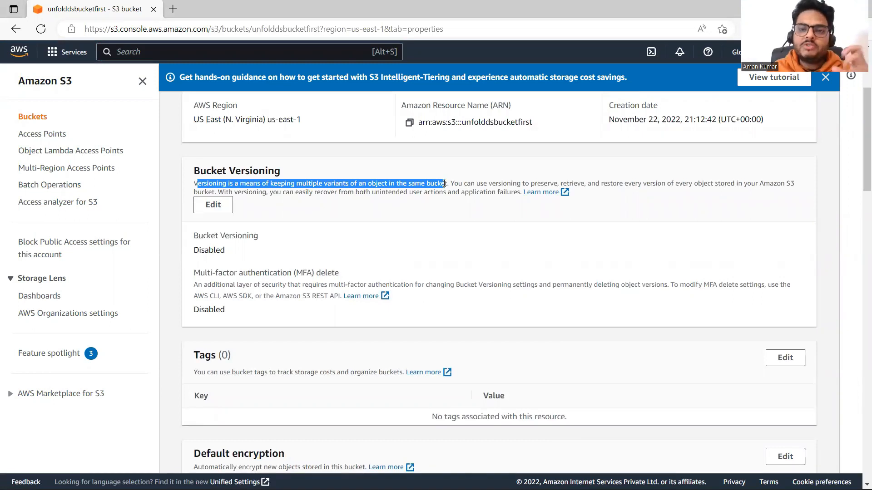
{"action": "scroll", "coordinate": [860, 136], "scroll_direction": "up", "scroll_amount": 3}
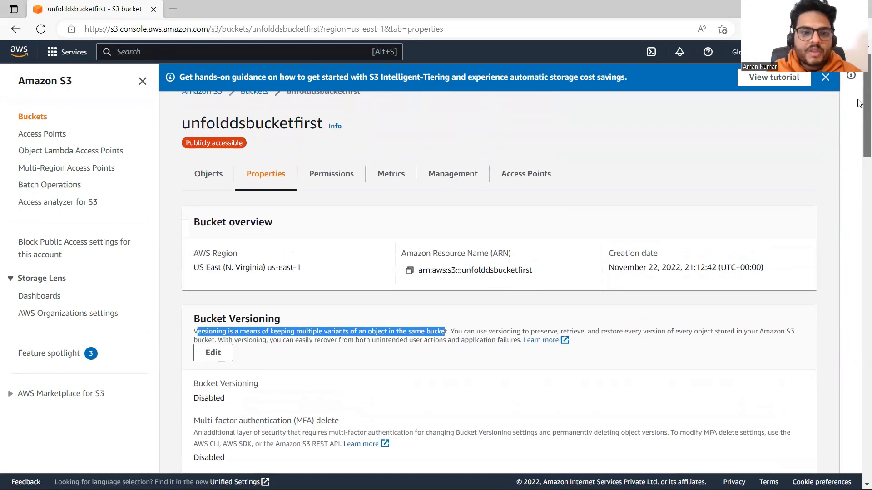
{"action": "left_click", "coordinate": [209, 174]}
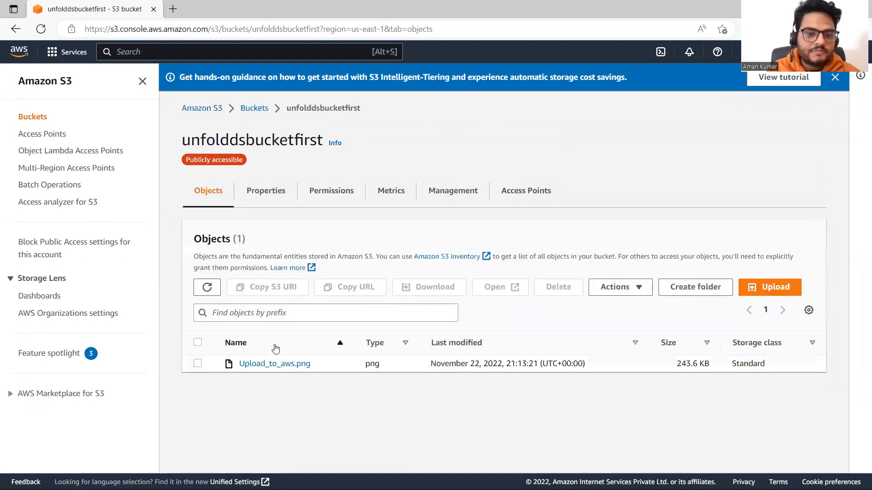
Open Upload_to_aws.png, read the Bucket Versioning recommendation on its versions page, and return to the object's properties
{"action": "left_click", "coordinate": [257, 363]}
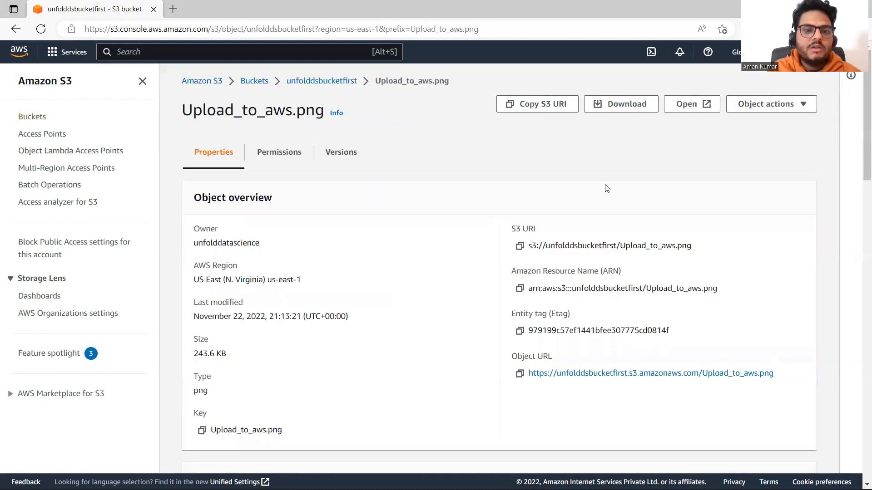
{"action": "left_click", "coordinate": [341, 152]}
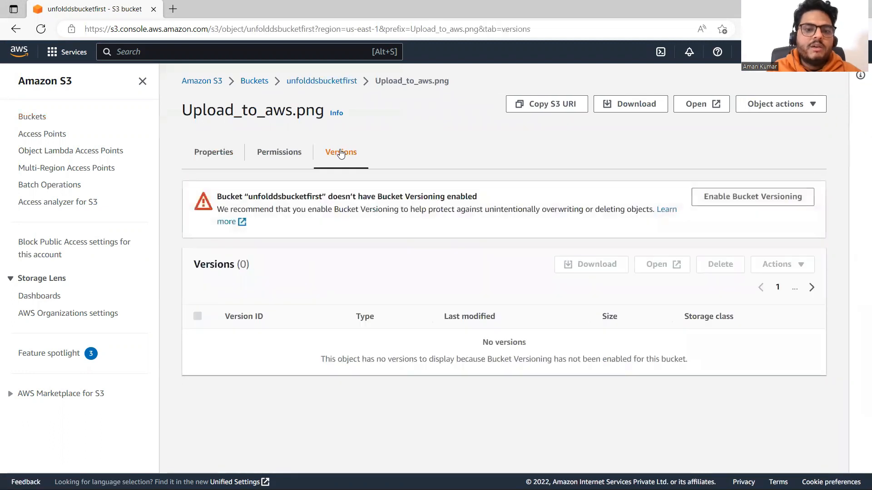
{"action": "left_click_drag", "start_coordinate": [218, 197], "coordinate": [491, 206]}
{"action": "left_click_drag", "start_coordinate": [278, 210], "coordinate": [653, 209]}
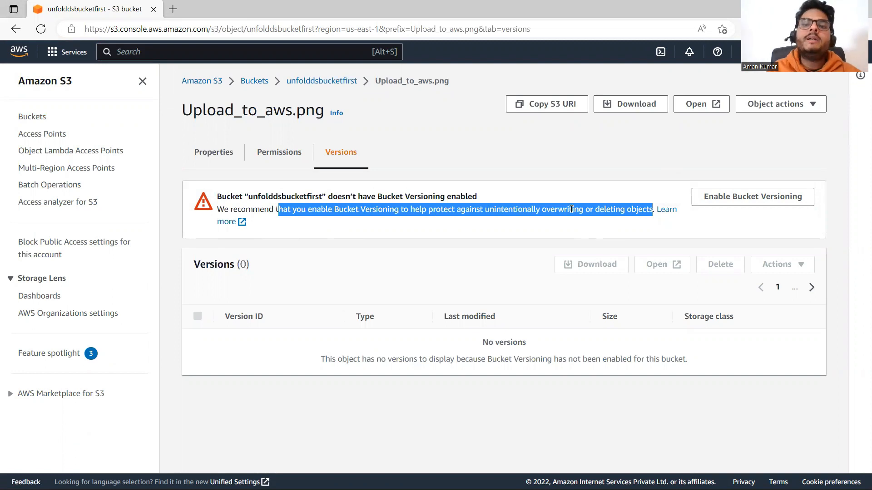
{"action": "left_click", "coordinate": [461, 146]}
{"action": "left_click", "coordinate": [226, 155]}
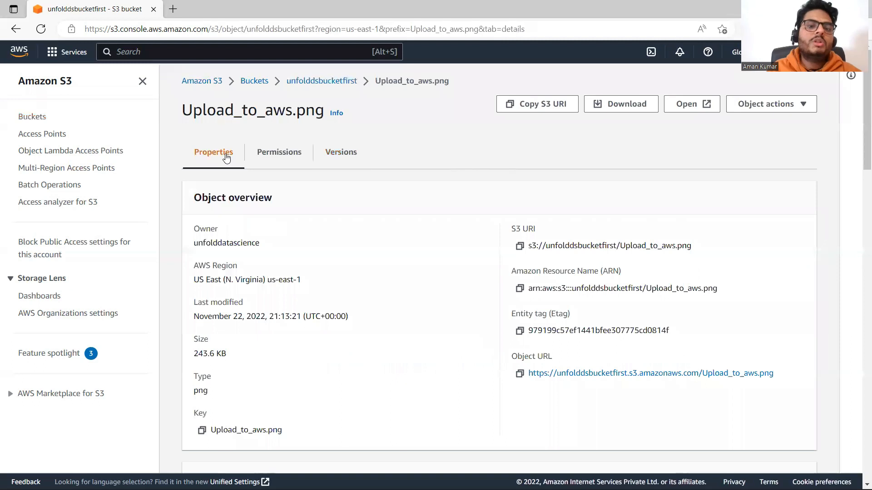
Enable Bucket Versioning in the properties of bucket unfolddsbucketfirst and save the change
{"action": "left_click", "coordinate": [254, 81]}
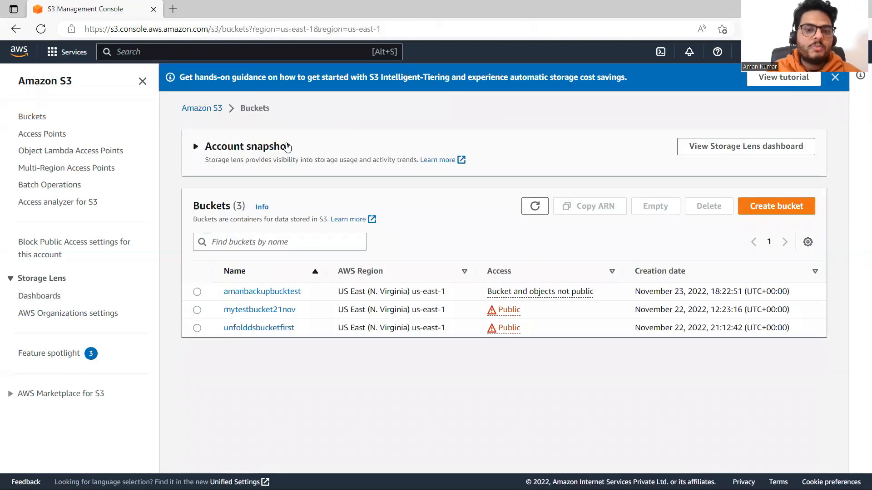
{"action": "left_click", "coordinate": [278, 328]}
{"action": "left_click", "coordinate": [276, 196]}
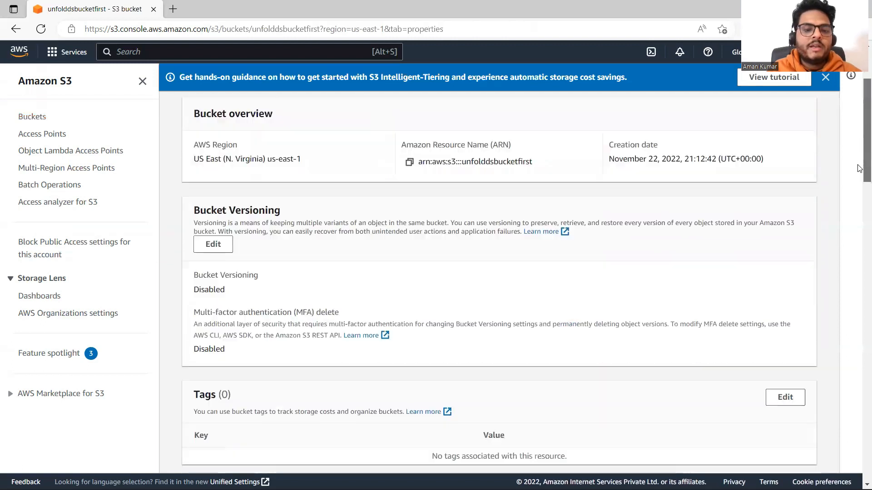
{"action": "scroll", "coordinate": [863, 154], "scroll_direction": "down", "scroll_amount": 4}
{"action": "left_click", "coordinate": [214, 171]}
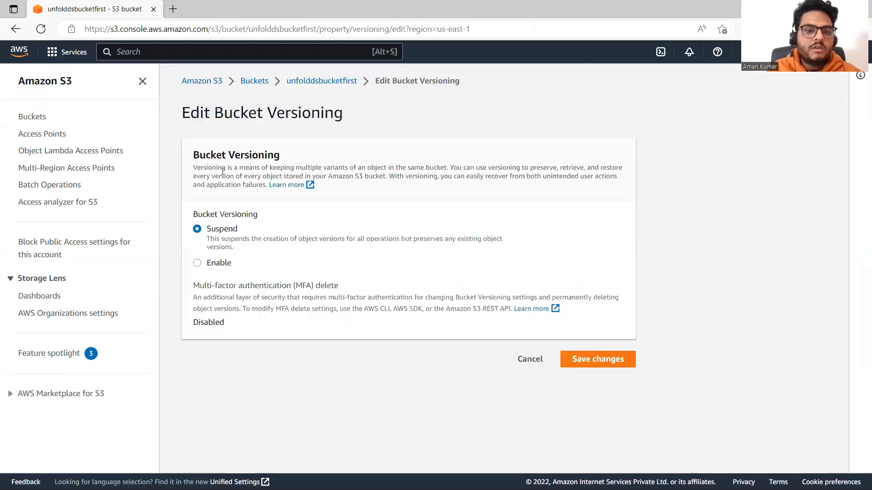
{"action": "left_click", "coordinate": [196, 264]}
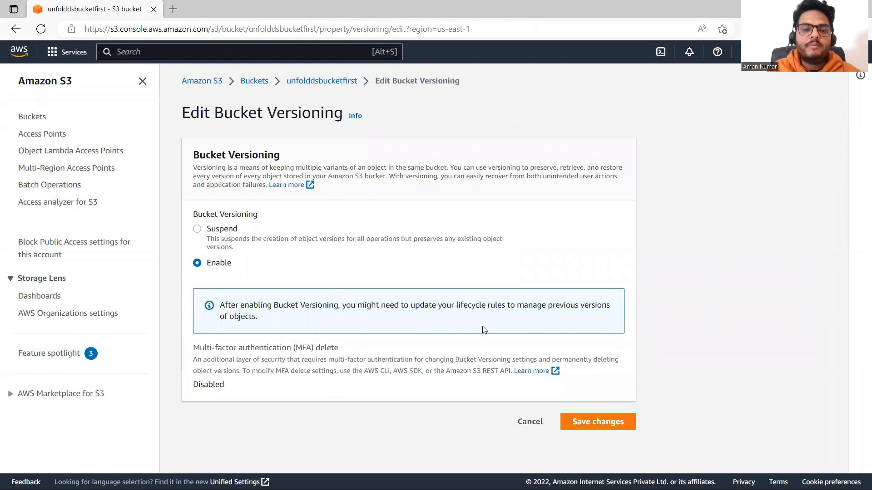
{"action": "left_click", "coordinate": [599, 414]}
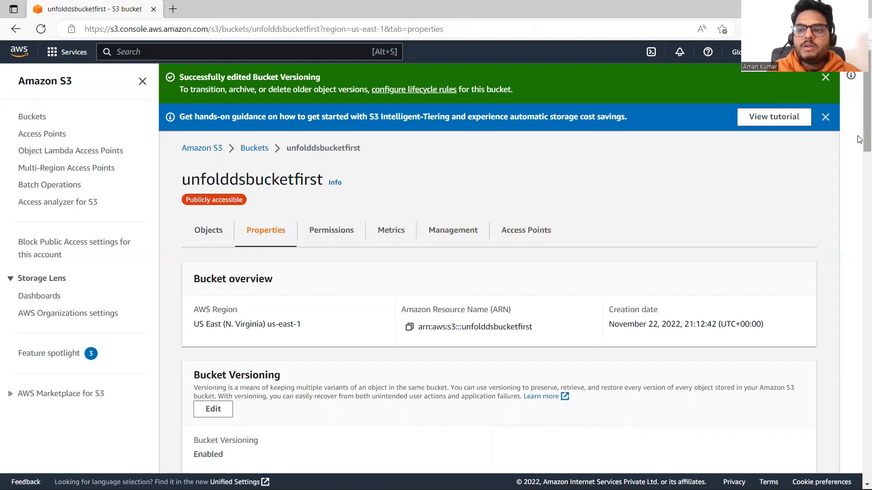
{"action": "scroll", "coordinate": [860, 140], "scroll_direction": "down", "scroll_amount": 4}
{"action": "scroll", "coordinate": [859, 140], "scroll_direction": "up", "scroll_amount": 4}
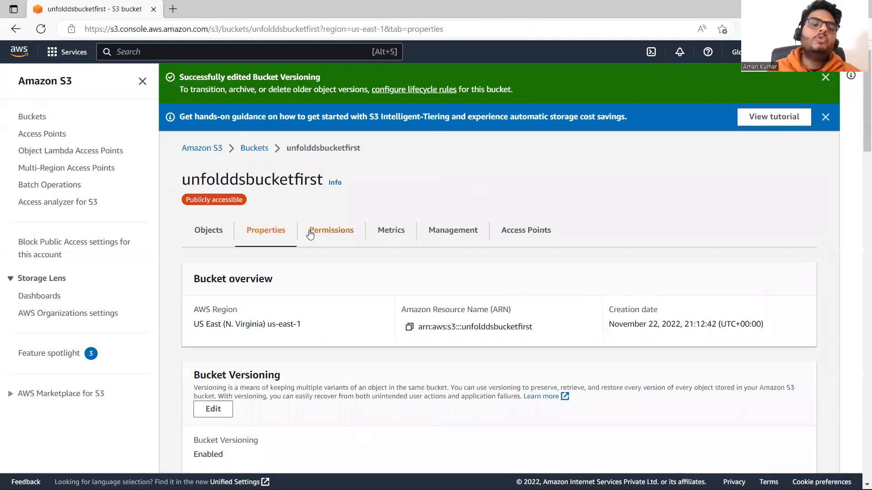
Upload the file Upload_to_aws from the Downloads folder to bucket unfolddsbucketfirst again
{"action": "left_click", "coordinate": [210, 237]}
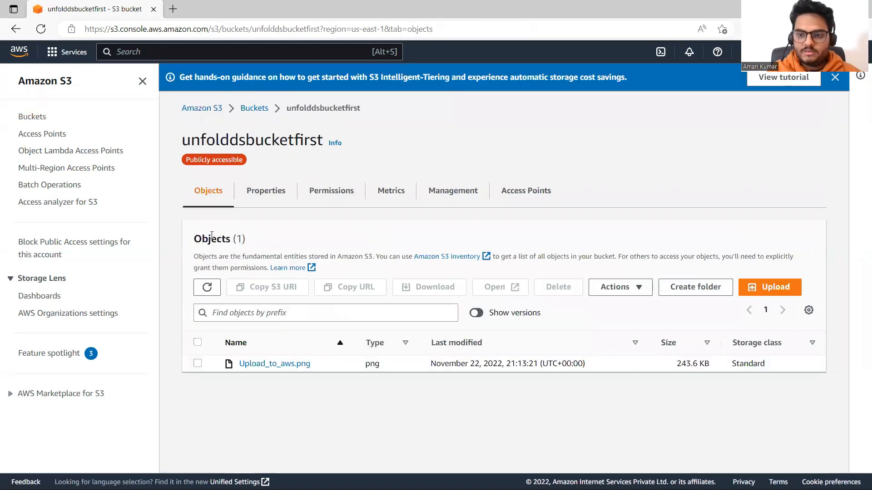
{"action": "left_click", "coordinate": [773, 290]}
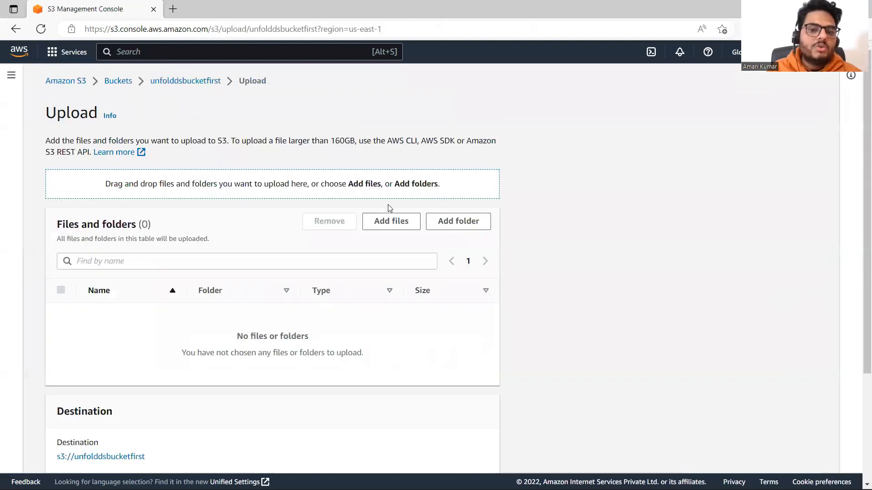
{"action": "left_click", "coordinate": [384, 224]}
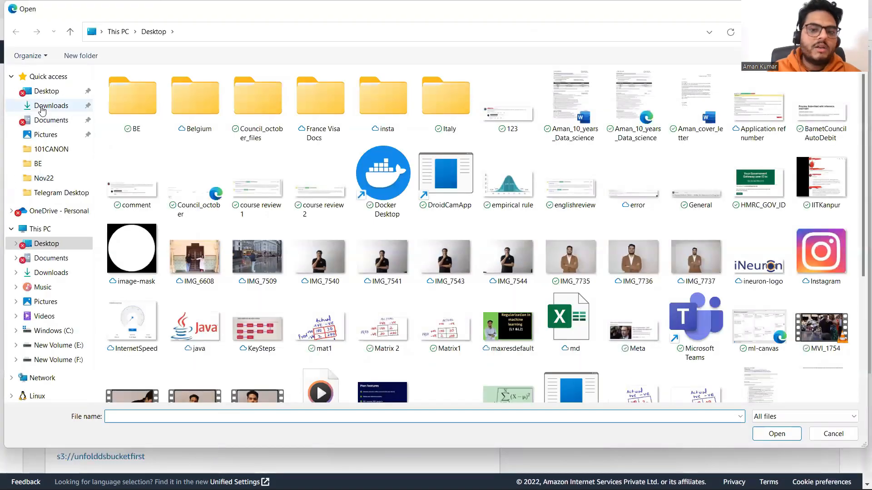
{"action": "left_click", "coordinate": [43, 108]}
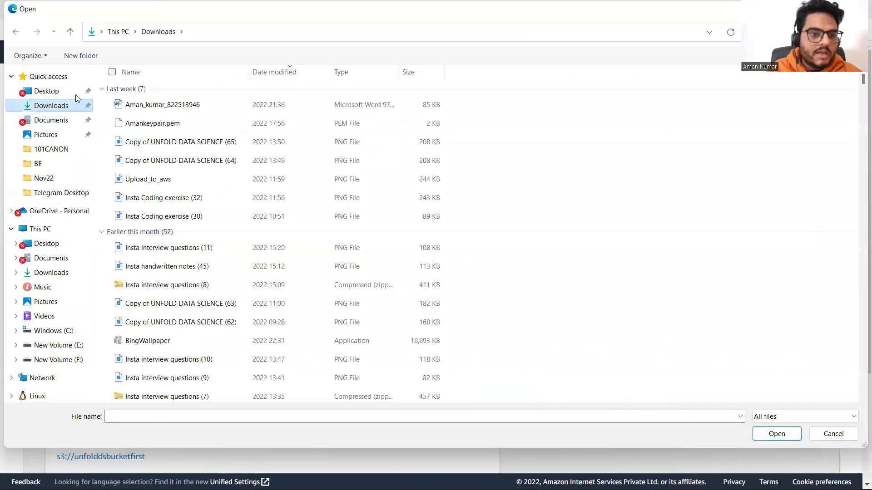
{"action": "left_click", "coordinate": [158, 182]}
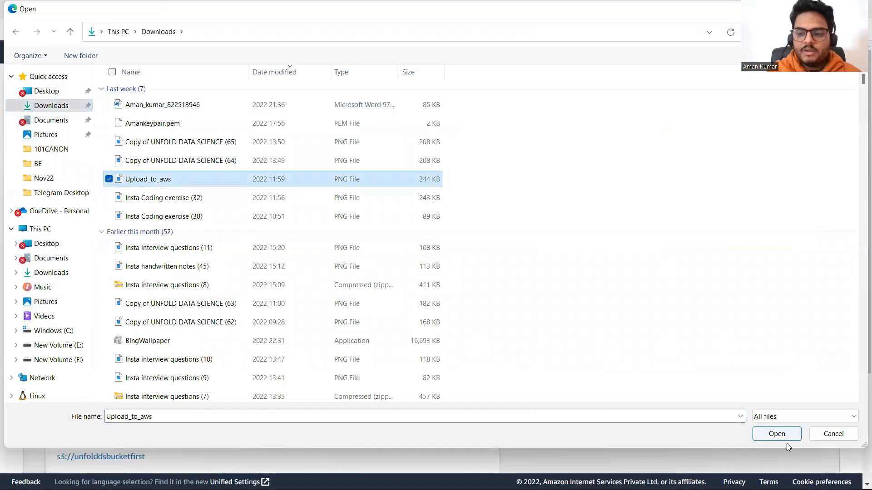
{"action": "left_click", "coordinate": [776, 434]}
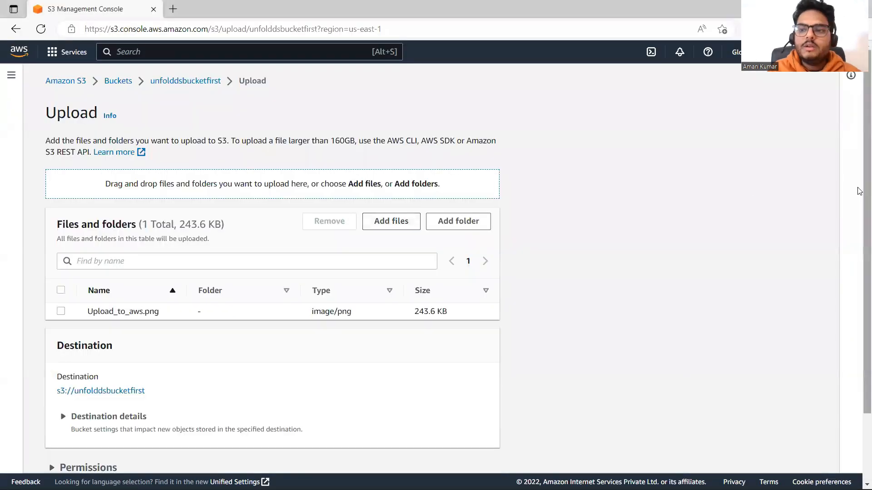
{"action": "scroll", "coordinate": [859, 334], "scroll_direction": "down", "scroll_amount": 2}
{"action": "left_click", "coordinate": [475, 453]}
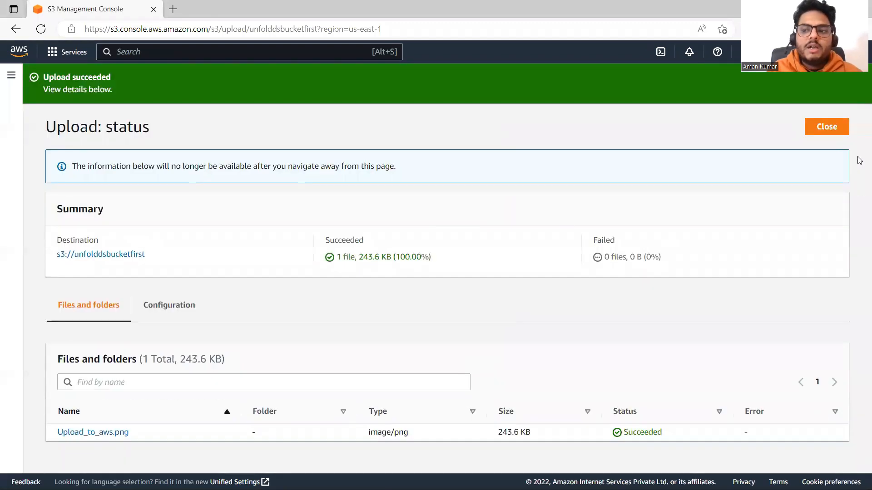
Examine the version list of Upload_to_aws.png in the bucket and open the older version with ID null
{"action": "left_click", "coordinate": [110, 254]}
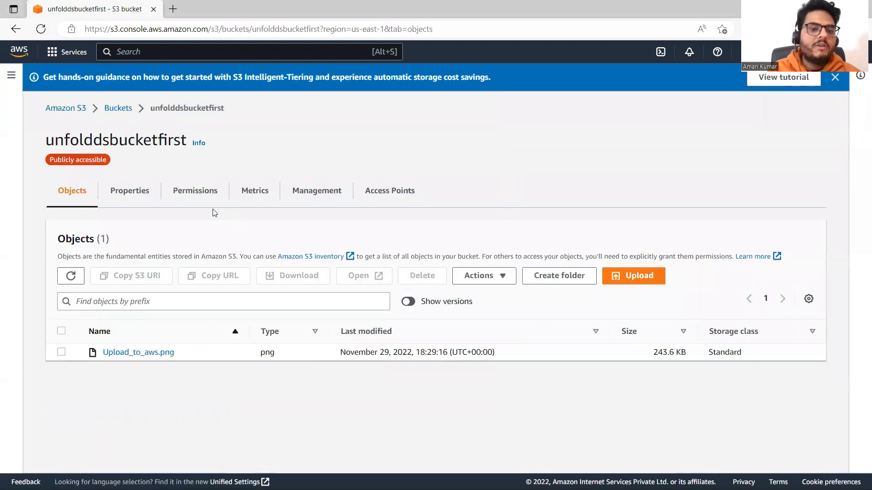
{"action": "left_click", "coordinate": [139, 352]}
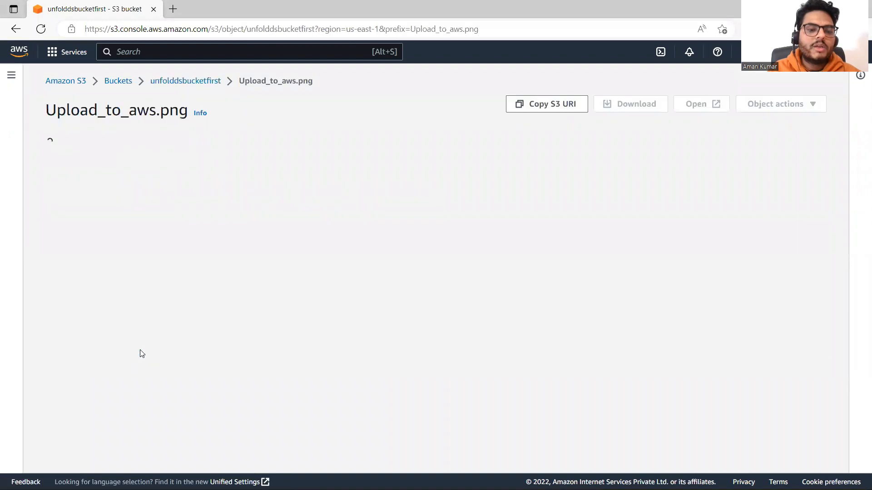
{"action": "left_click", "coordinate": [202, 157]}
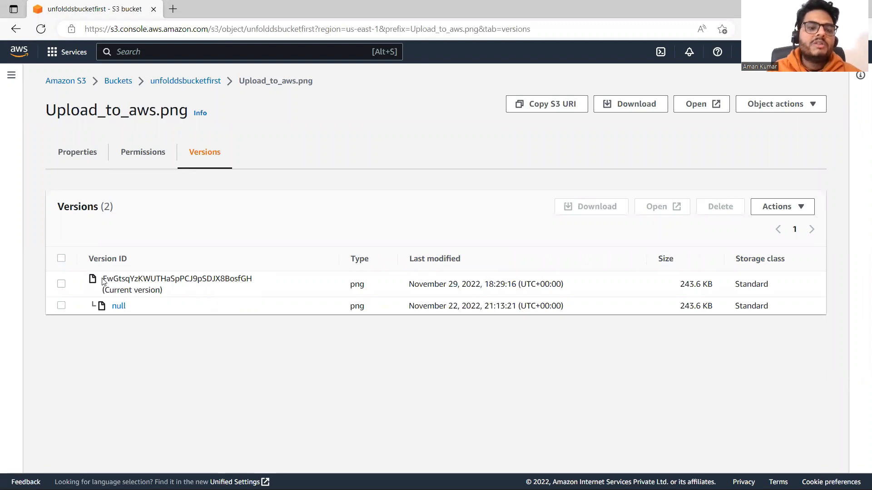
{"action": "left_click_drag", "start_coordinate": [104, 282], "coordinate": [181, 290]}
{"action": "left_click", "coordinate": [124, 308]}
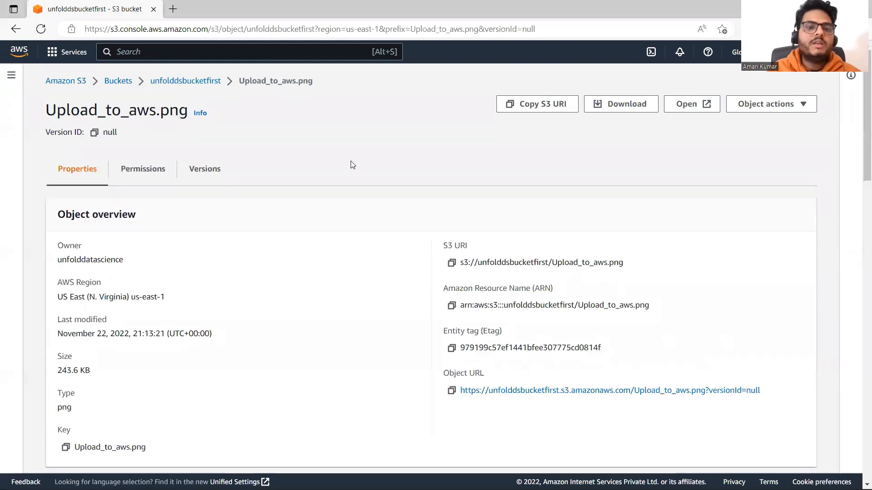
Return to the bucket's object list and review the versions of Upload_to_aws.png again
{"action": "left_click", "coordinate": [186, 81]}
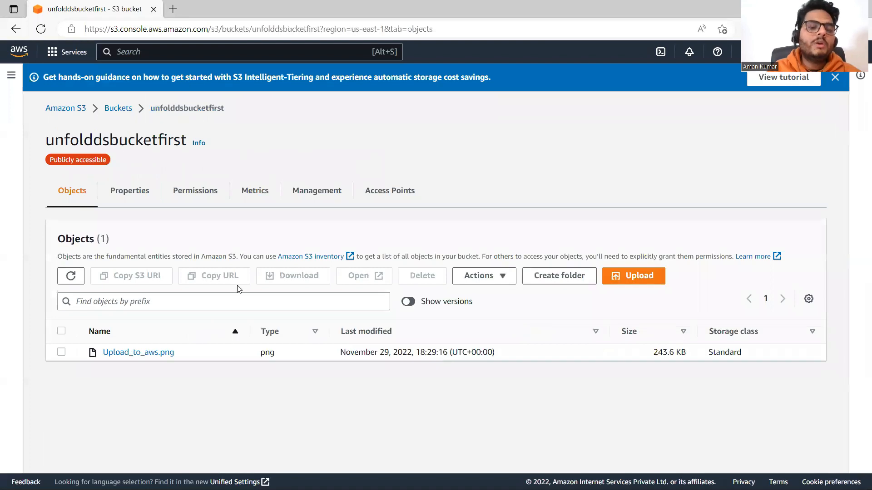
{"action": "left_click", "coordinate": [149, 353]}
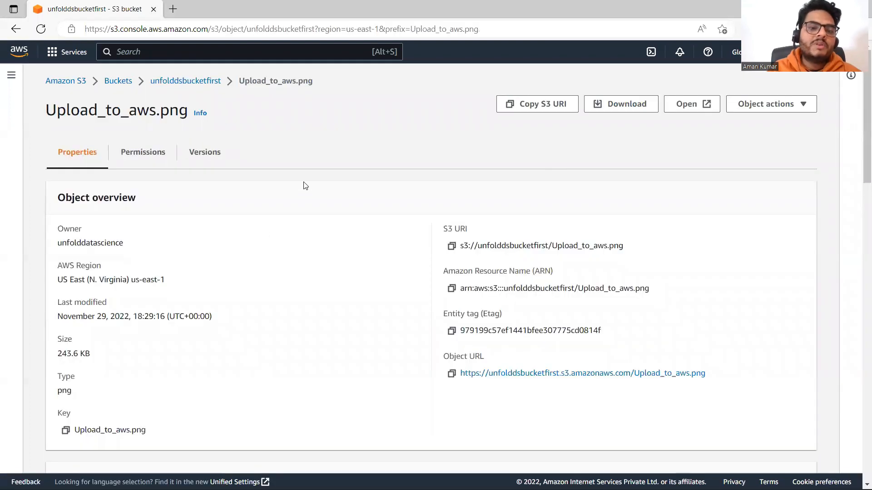
{"action": "left_click", "coordinate": [210, 163]}
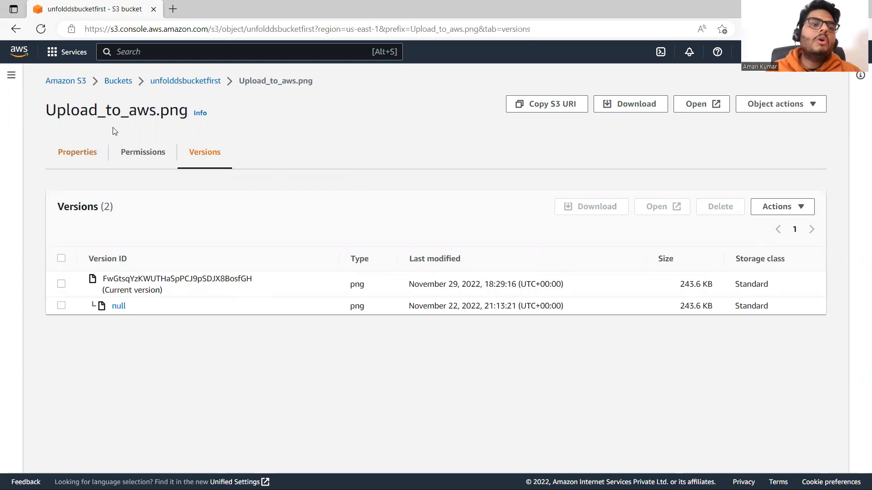
{"action": "left_click", "coordinate": [181, 82]}
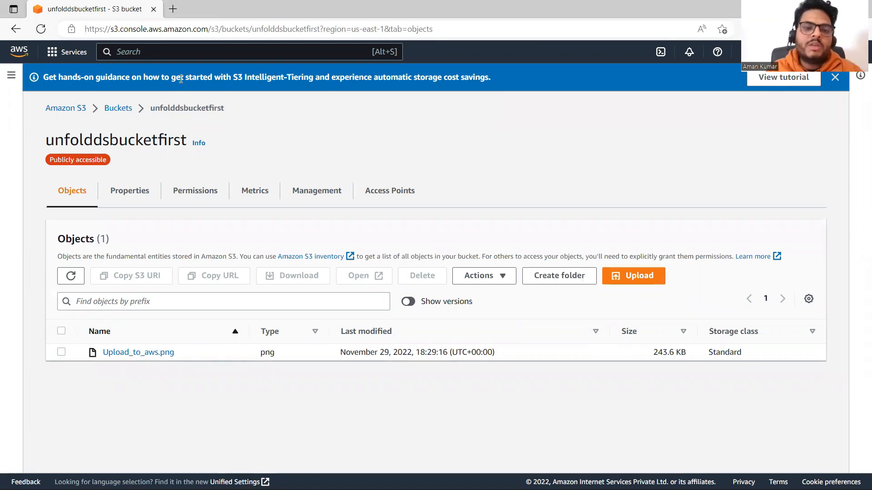
{"action": "left_click", "coordinate": [139, 353]}
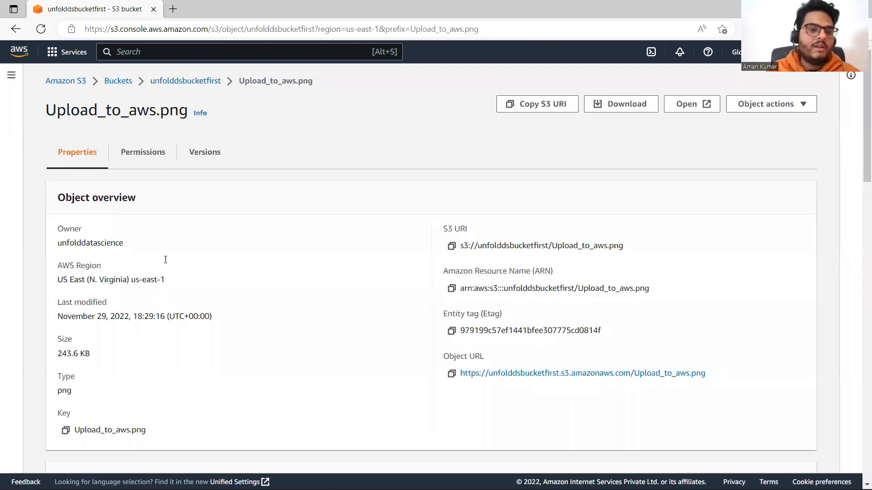
{"action": "left_click", "coordinate": [196, 156]}
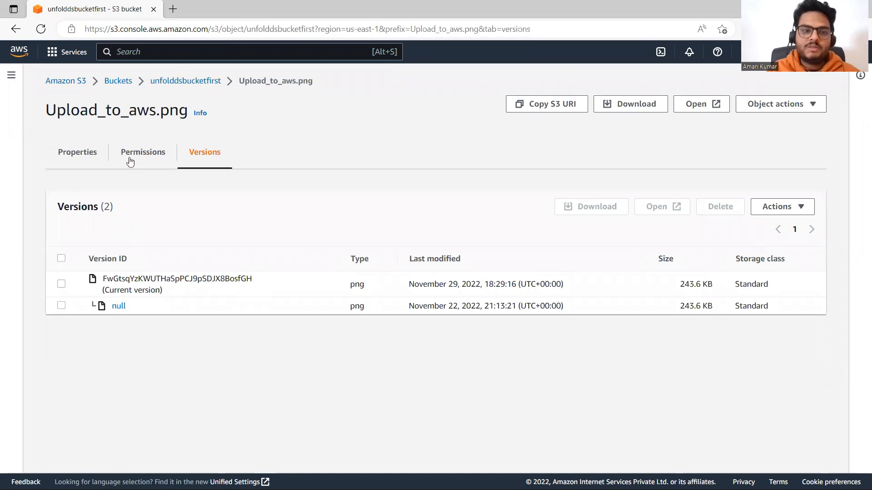
Read the Intelligent-Tiering Archive configurations description in unfolddsbucketfirst's properties and open the form for creating a configuration
{"action": "left_click", "coordinate": [124, 84]}
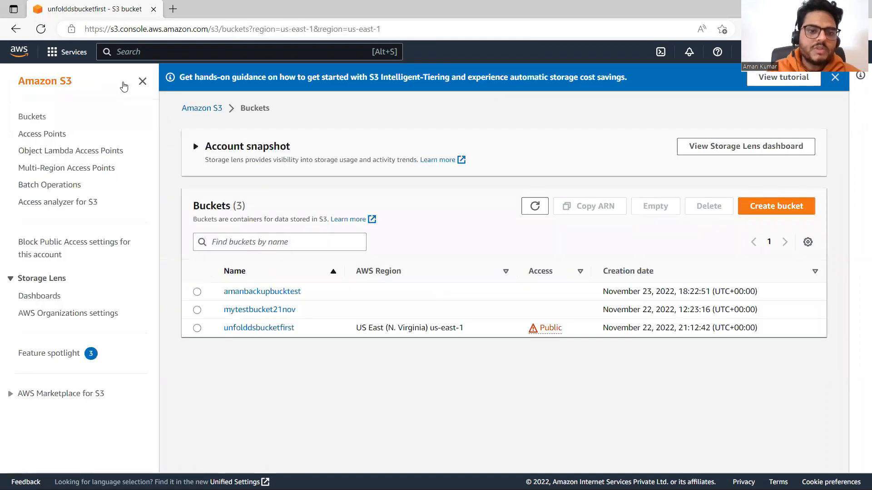
{"action": "left_click", "coordinate": [284, 328]}
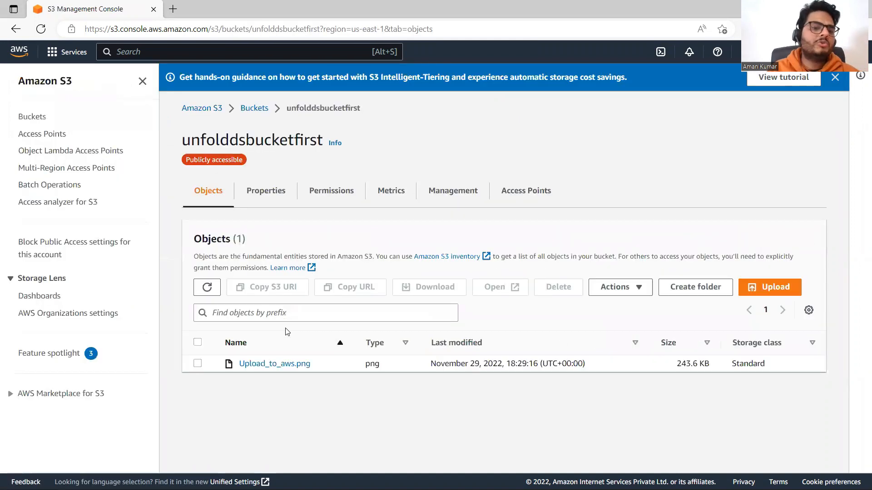
{"action": "left_click", "coordinate": [266, 191]}
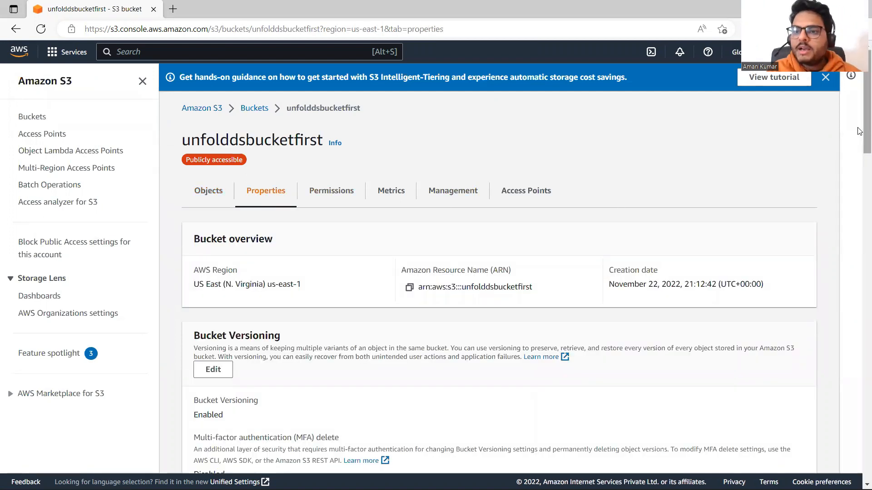
{"action": "scroll", "coordinate": [860, 213], "scroll_direction": "down", "scroll_amount": 7}
{"action": "scroll", "coordinate": [860, 213], "scroll_direction": "down", "scroll_amount": 1}
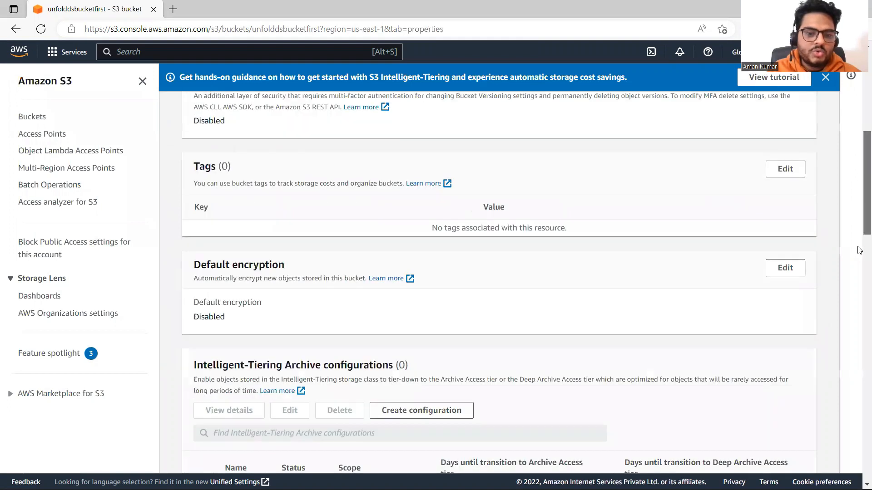
{"action": "scroll", "coordinate": [860, 251], "scroll_direction": "down", "scroll_amount": 3}
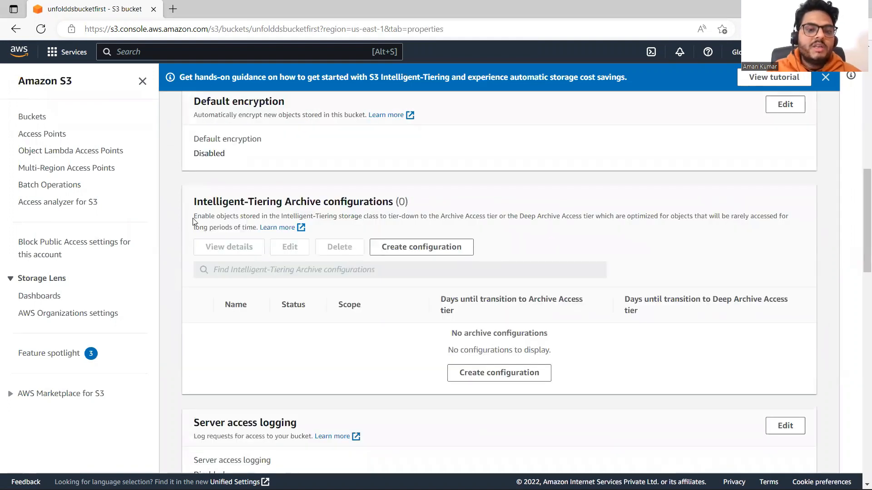
{"action": "left_click_drag", "start_coordinate": [194, 216], "coordinate": [423, 222]}
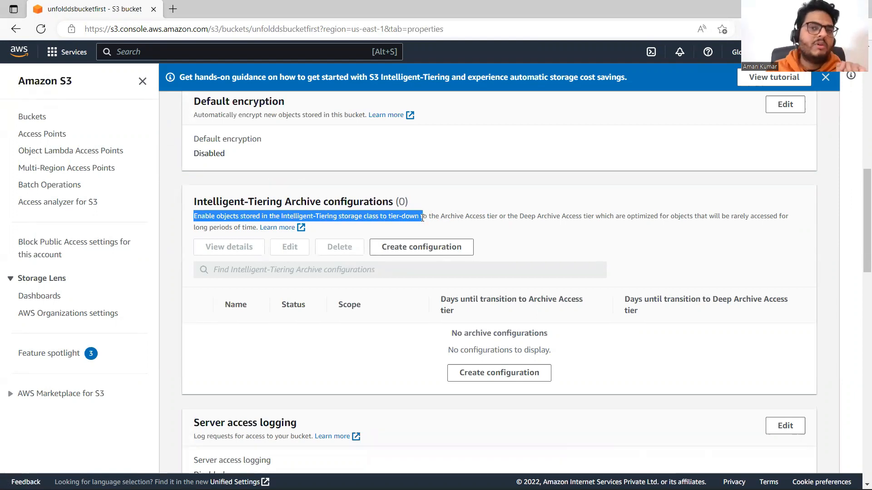
{"action": "left_click", "coordinate": [423, 218]}
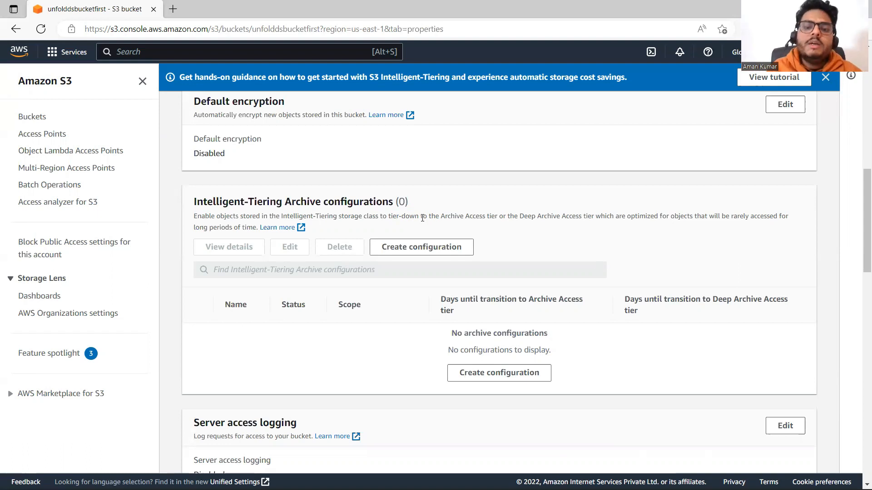
{"action": "left_click", "coordinate": [497, 377]}
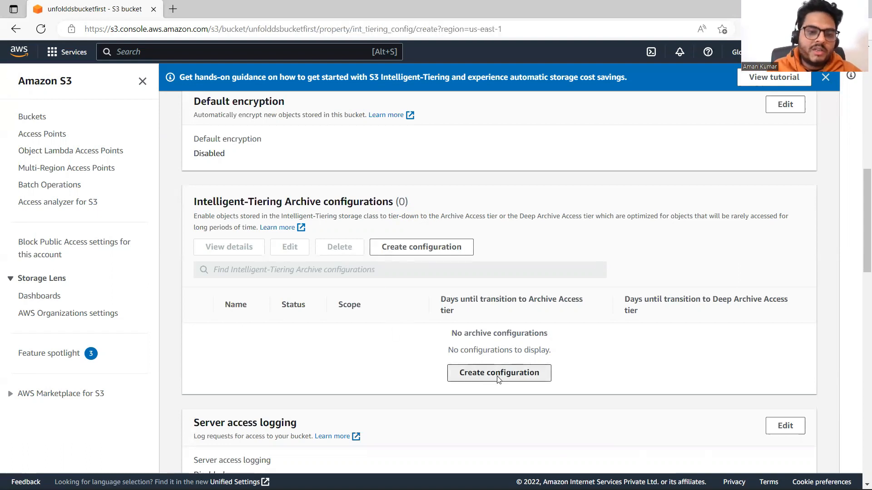
Name the archive configuration myintconfig and apply its scope to all objects in the bucket
{"action": "left_click", "coordinate": [302, 253]}
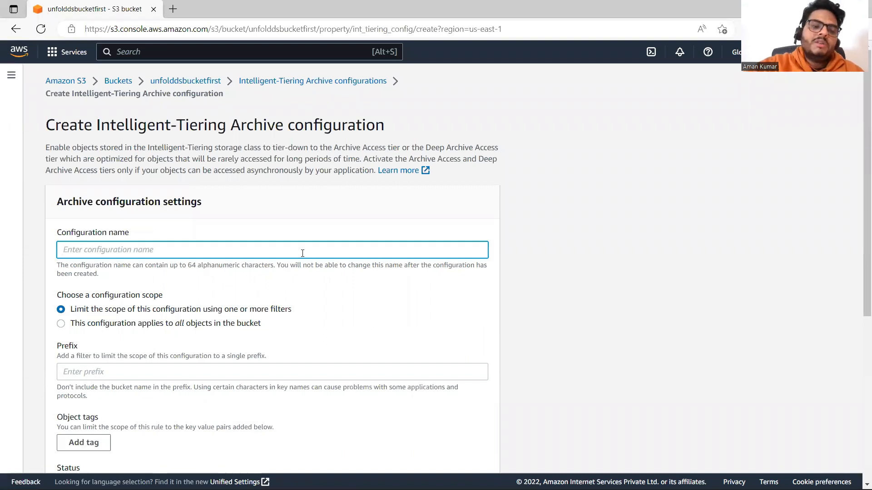
{"action": "type", "text": "myintconfig"}
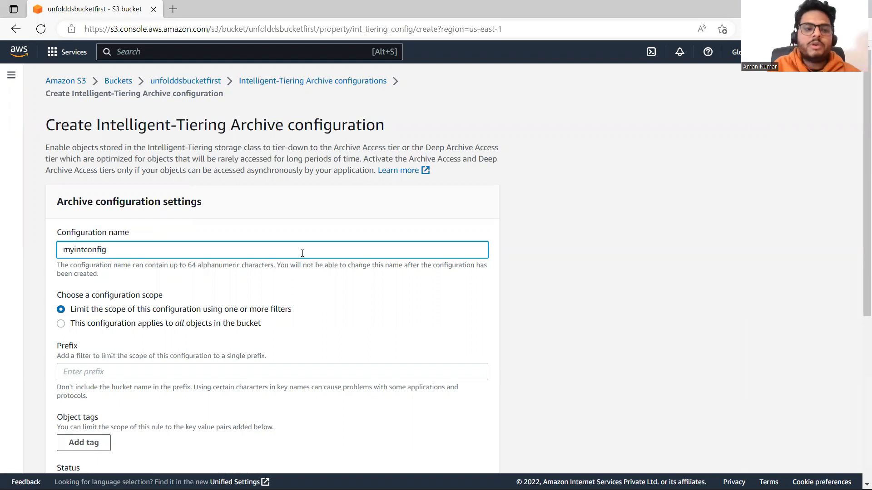
{"action": "left_click_drag", "start_coordinate": [859, 200], "coordinate": [858, 305]}
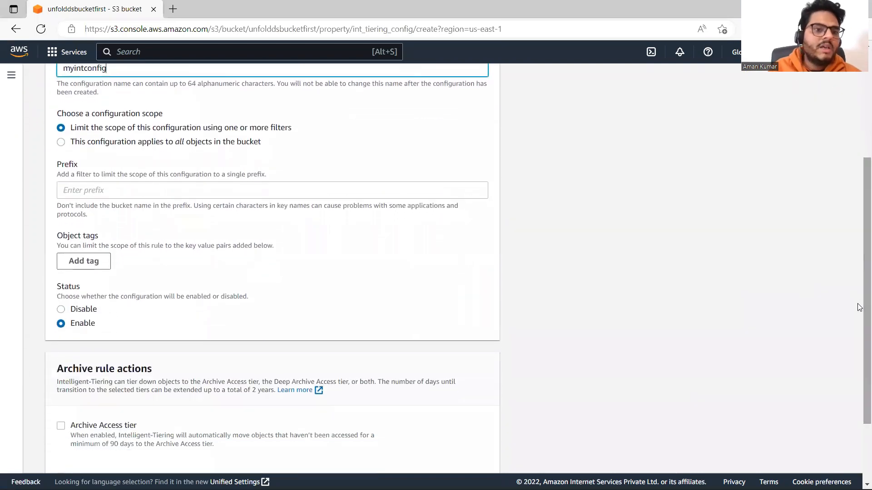
{"action": "left_click", "coordinate": [61, 142]}
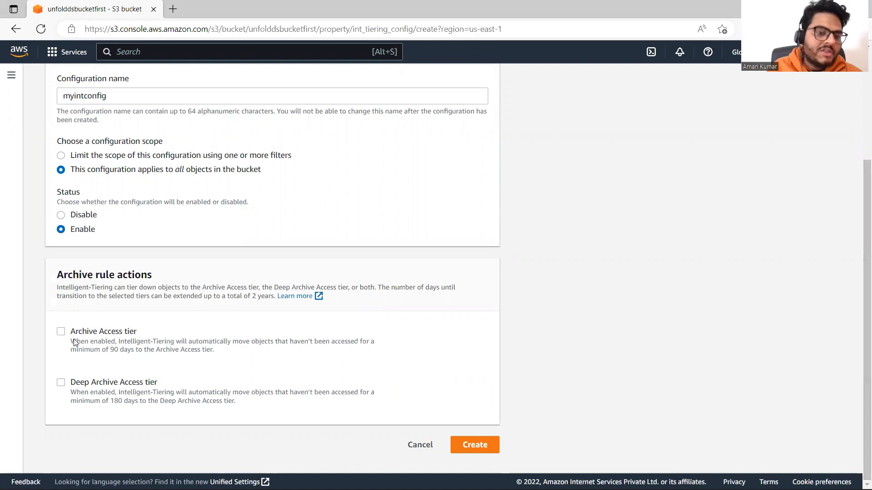
Read the Archive Access tier description and enable that tier with transition after 95 days
{"action": "left_click_drag", "start_coordinate": [71, 342], "coordinate": [254, 352]}
{"action": "left_click", "coordinate": [232, 340]}
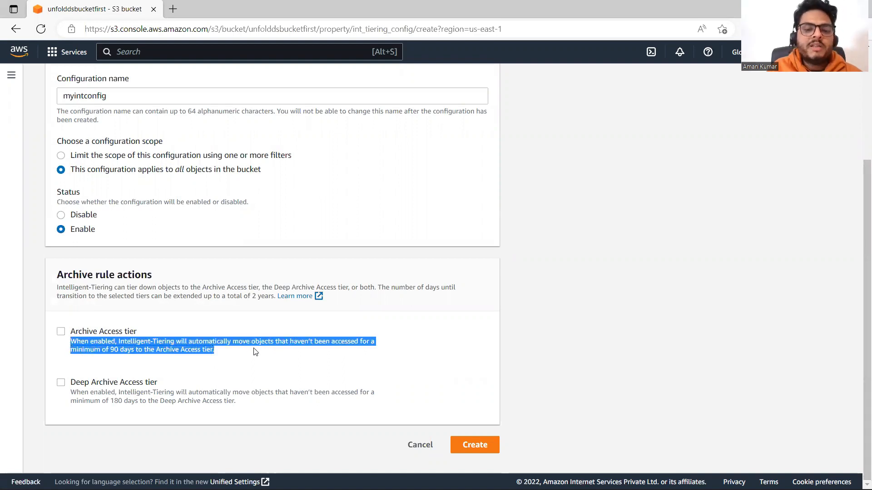
{"action": "left_click", "coordinate": [190, 359]}
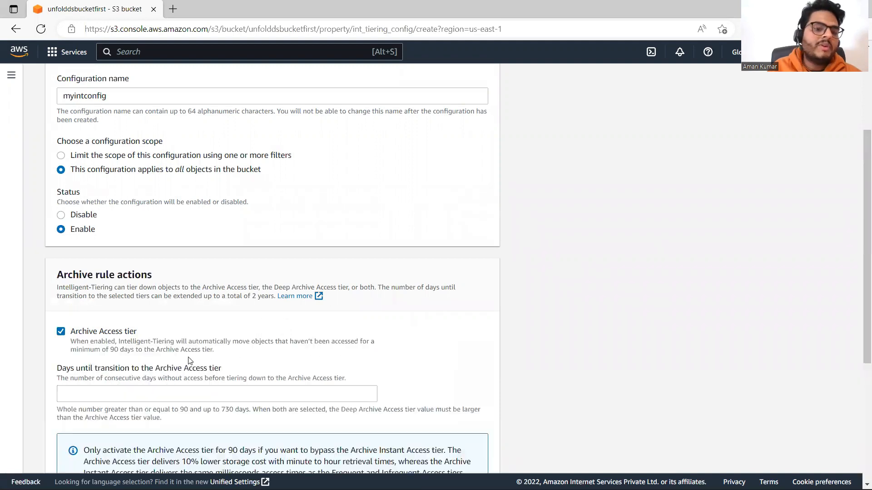
{"action": "left_click_drag", "start_coordinate": [215, 350], "coordinate": [68, 345]}
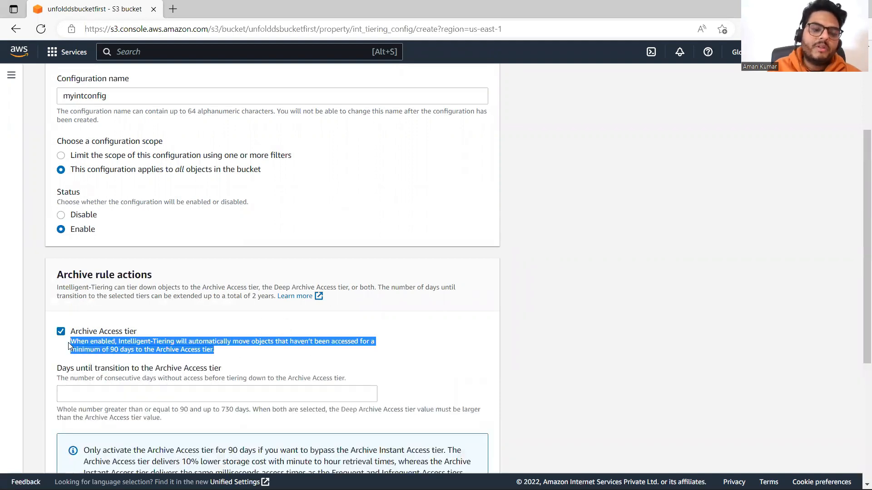
{"action": "left_click", "coordinate": [254, 318]}
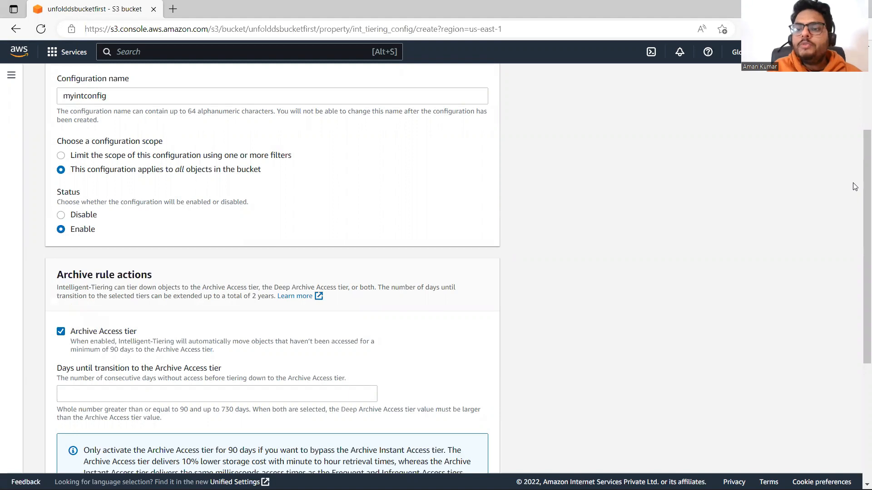
{"action": "scroll", "coordinate": [858, 209], "scroll_direction": "down", "scroll_amount": 1}
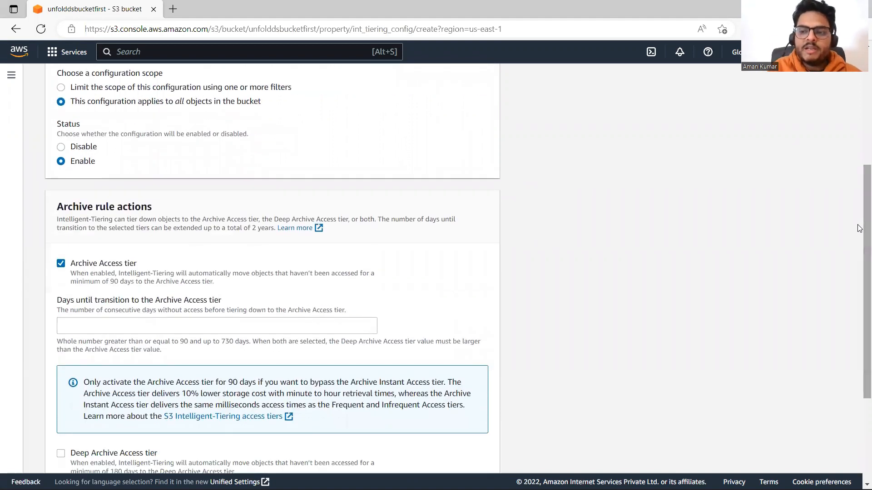
{"action": "scroll", "coordinate": [859, 229], "scroll_direction": "down", "scroll_amount": 2}
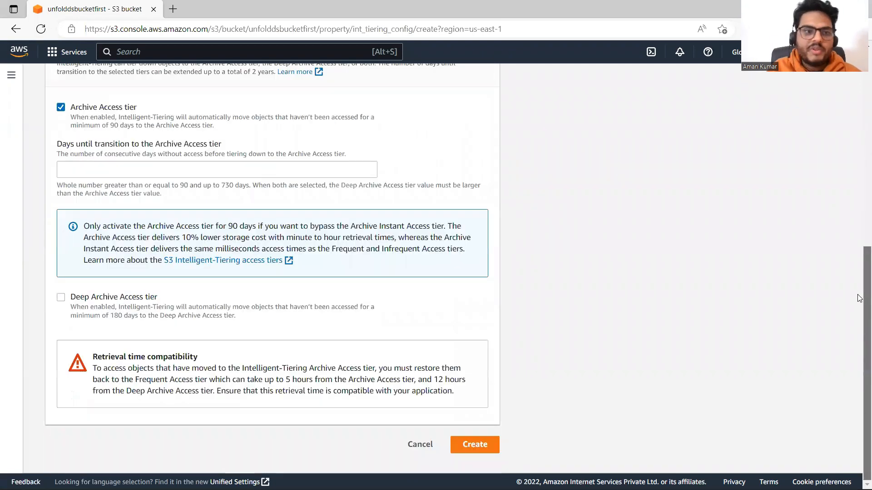
{"action": "left_click", "coordinate": [287, 199]}
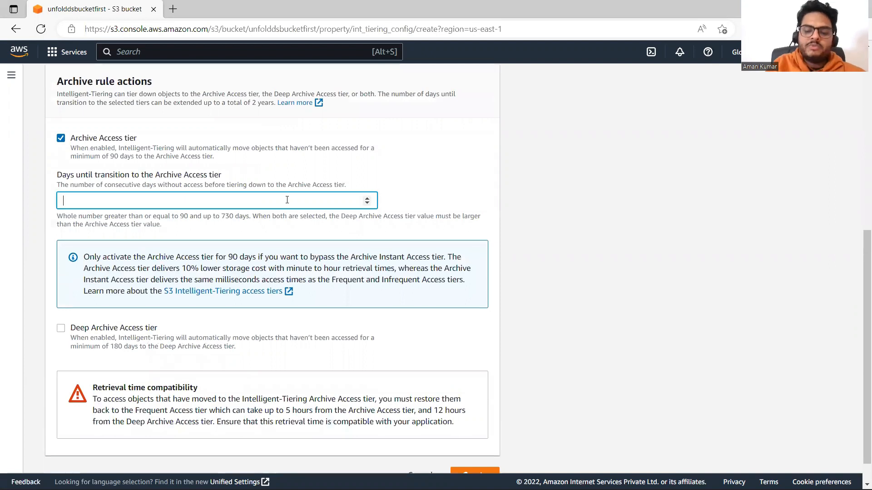
{"action": "type", "text": "90"}
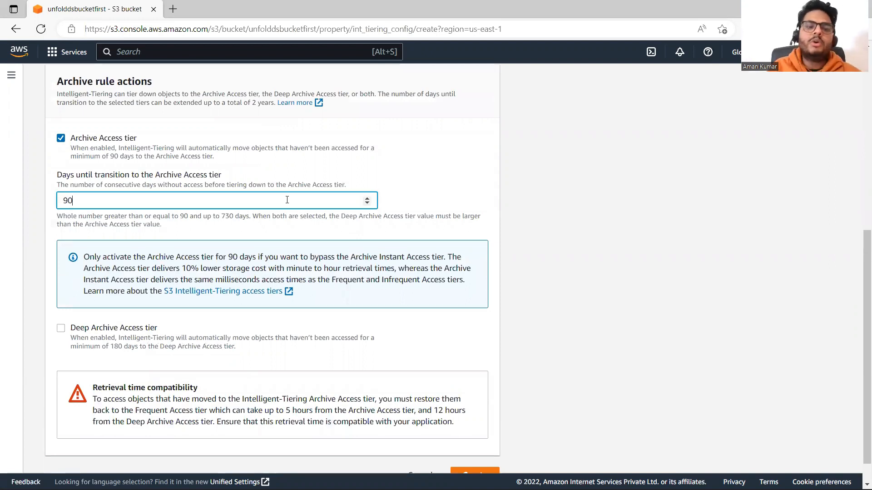
{"action": "key", "text": "BackSpace"}
{"action": "type", "text": "5"}
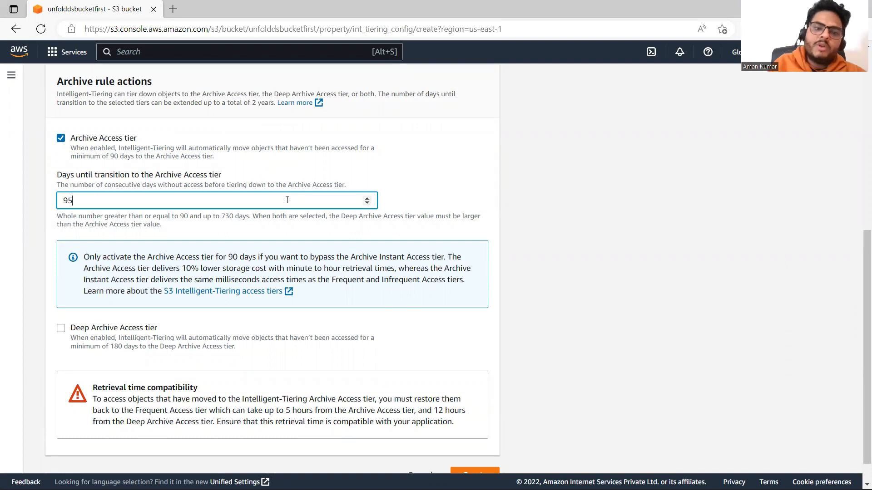
{"action": "left_click", "coordinate": [587, 196]}
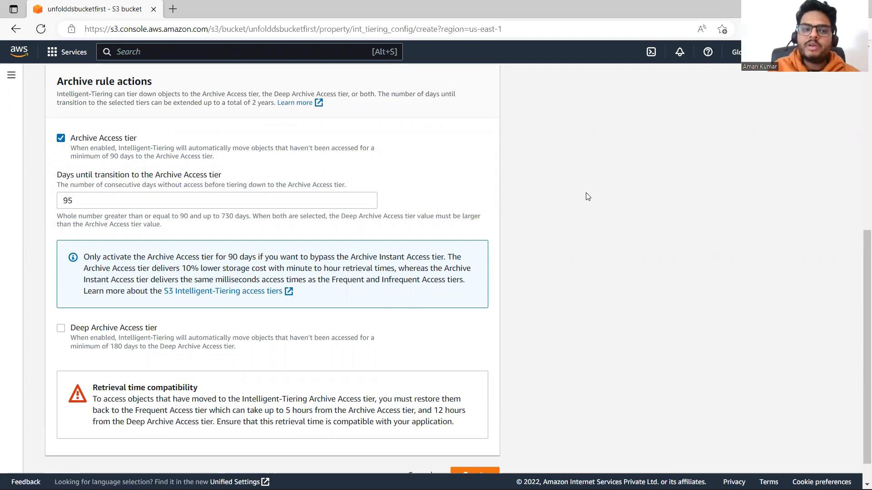
Enable the Deep Archive Access tier and set its days until transition to 500
{"action": "left_click", "coordinate": [61, 331]}
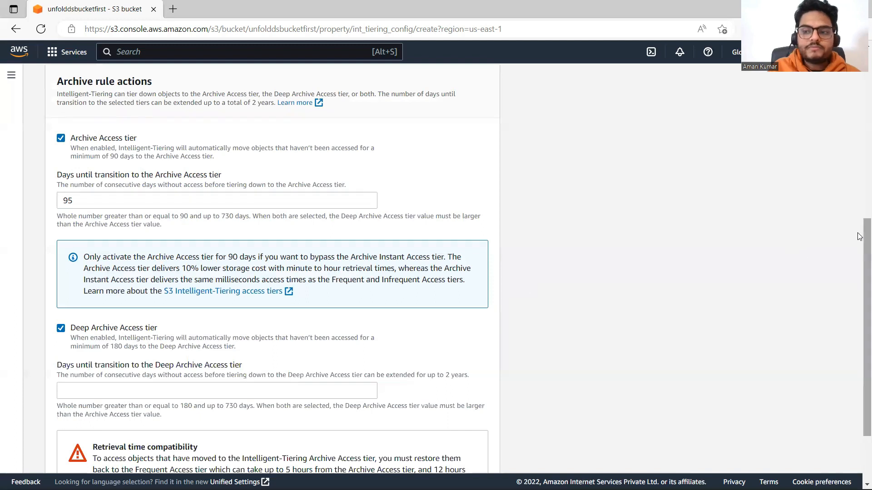
{"action": "scroll", "coordinate": [860, 236], "scroll_direction": "down", "scroll_amount": 2}
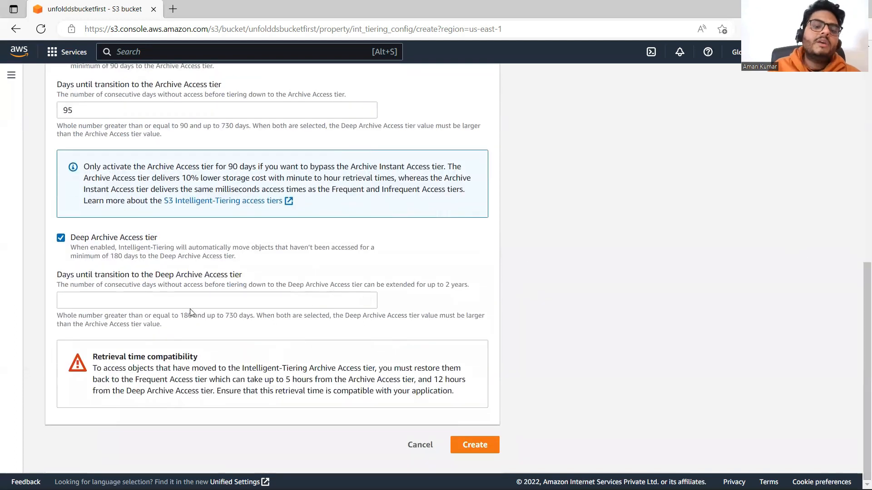
{"action": "left_click_drag", "start_coordinate": [180, 315], "coordinate": [252, 316]}
{"action": "left_click", "coordinate": [203, 299]}
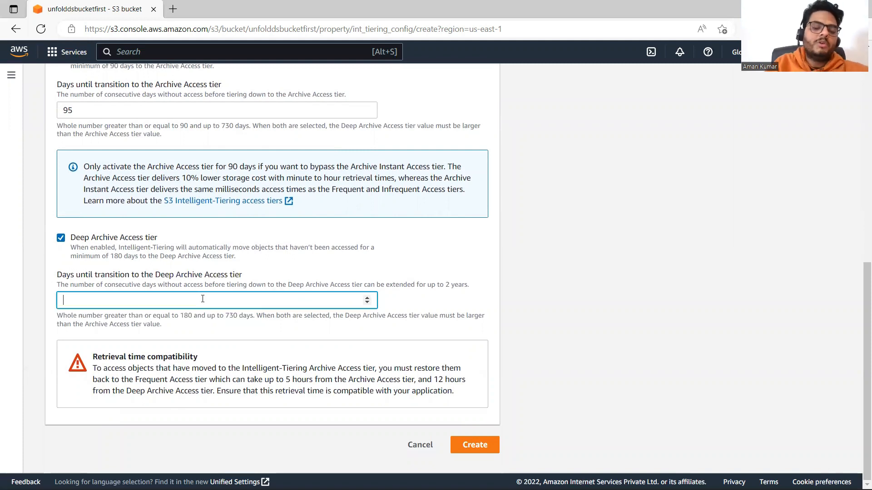
{"action": "type", "text": "500"}
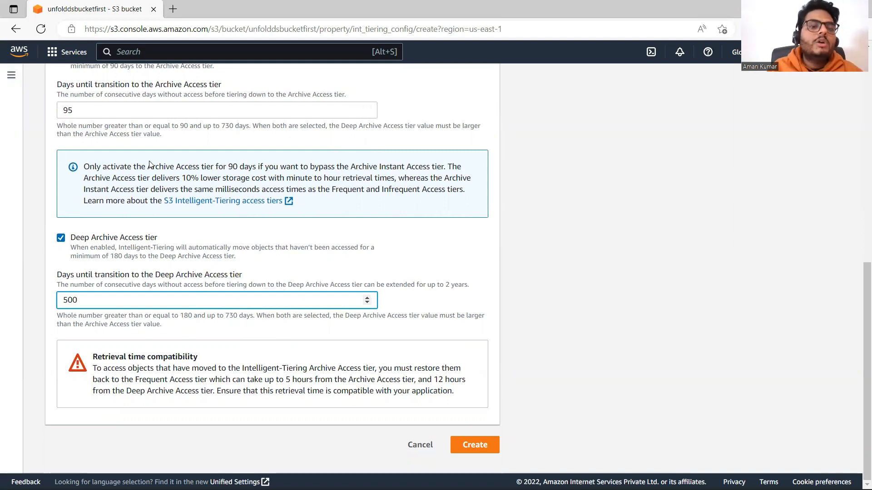
Review the storage cost note and the entered settings, and create the Intelligent-Tiering archive configuration
{"action": "left_click_drag", "start_coordinate": [182, 178], "coordinate": [270, 183]}
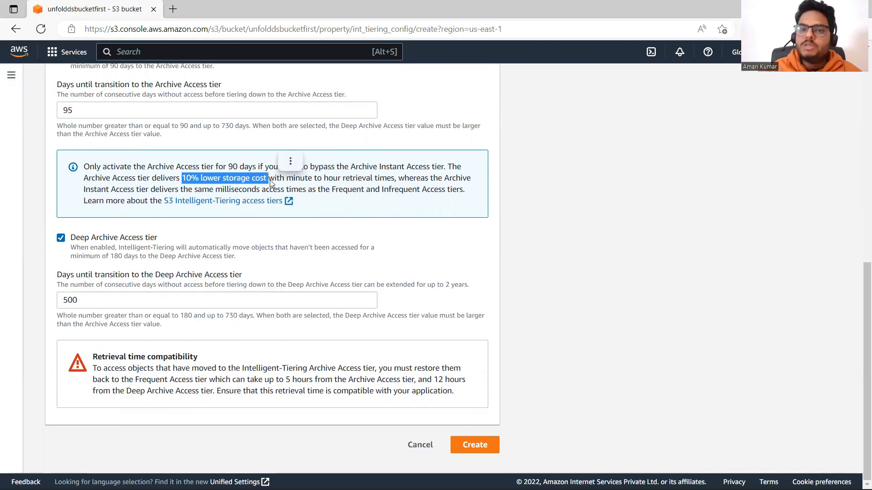
{"action": "left_click", "coordinate": [525, 277]}
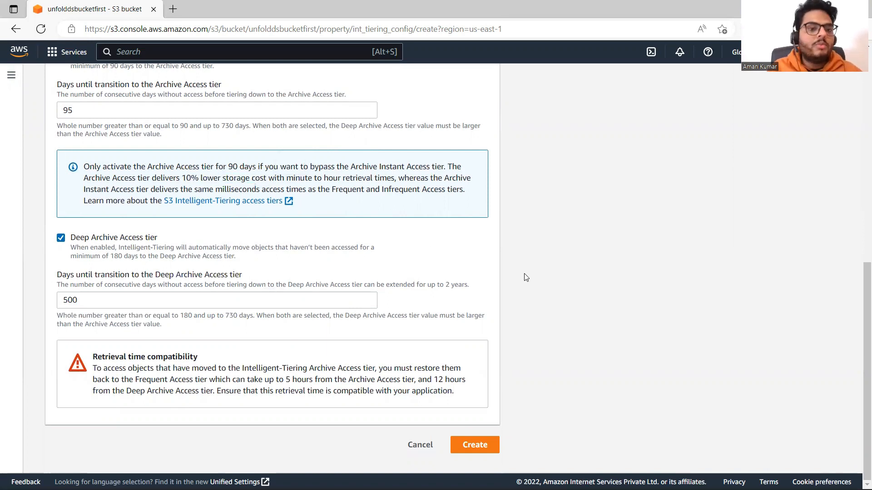
{"action": "left_click_drag", "start_coordinate": [82, 300], "coordinate": [50, 307]}
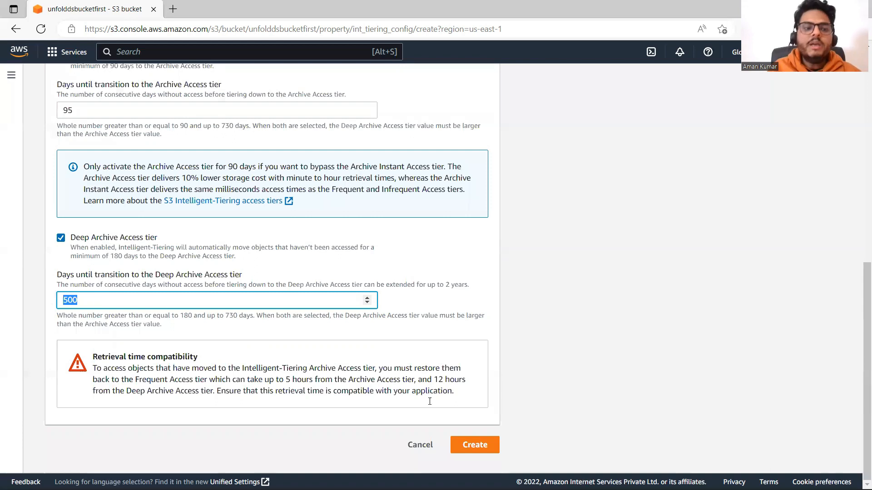
{"action": "left_click", "coordinate": [565, 327]}
{"action": "left_click_drag", "start_coordinate": [860, 325], "coordinate": [860, 148]}
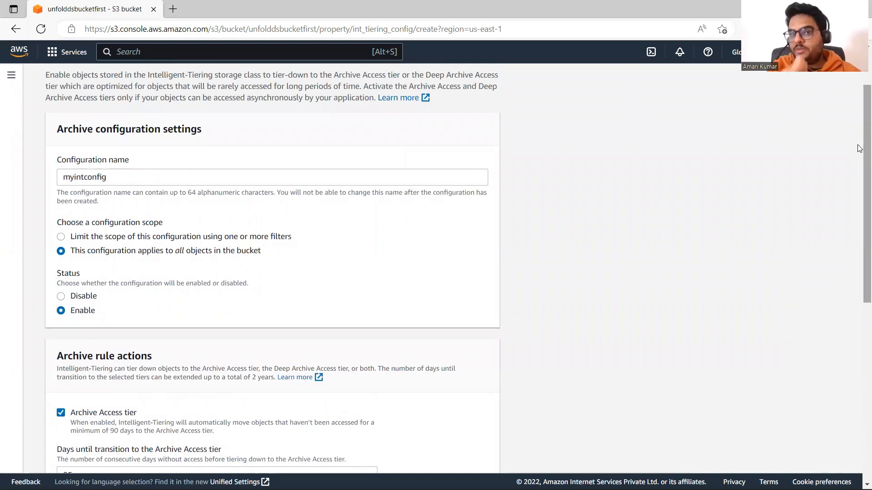
{"action": "left_click_drag", "start_coordinate": [860, 148], "coordinate": [859, 436]}
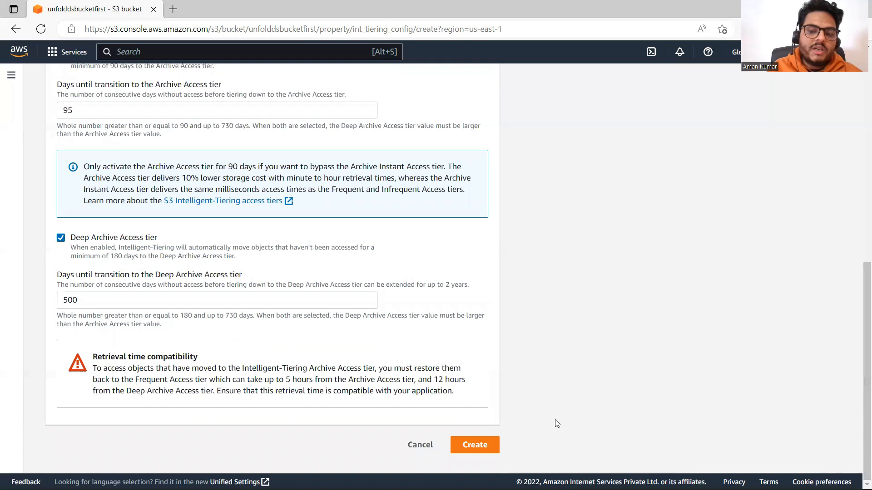
{"action": "left_click", "coordinate": [470, 446]}
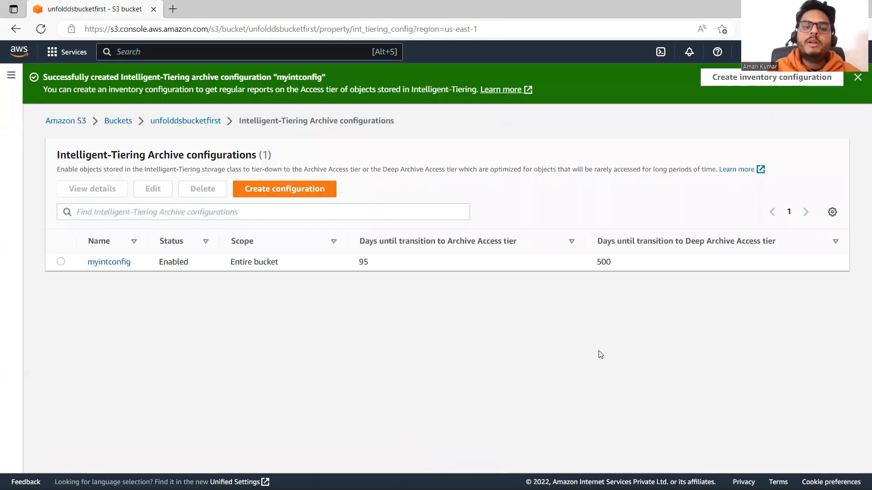
Open the myintconfig configuration and review its transition days for the Archive and Deep Archive Access tiers
{"action": "left_click", "coordinate": [110, 263]}
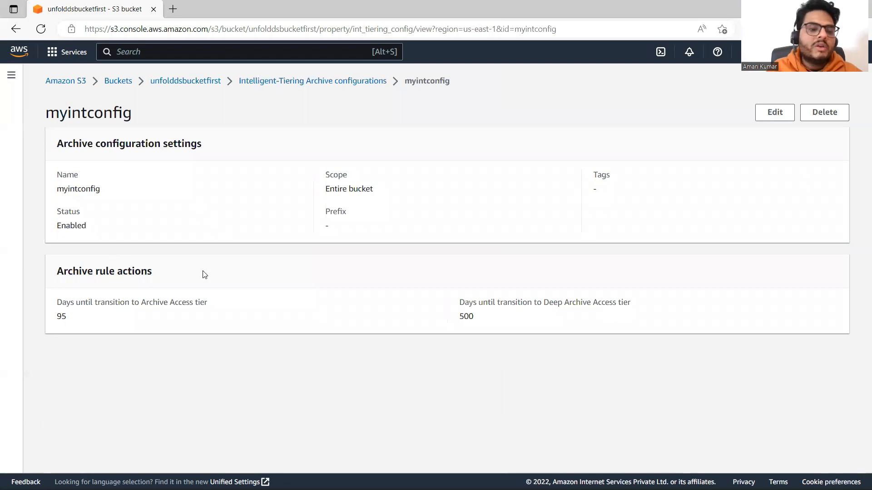
{"action": "left_click_drag", "start_coordinate": [54, 305], "coordinate": [215, 306]}
{"action": "left_click", "coordinate": [67, 319]}
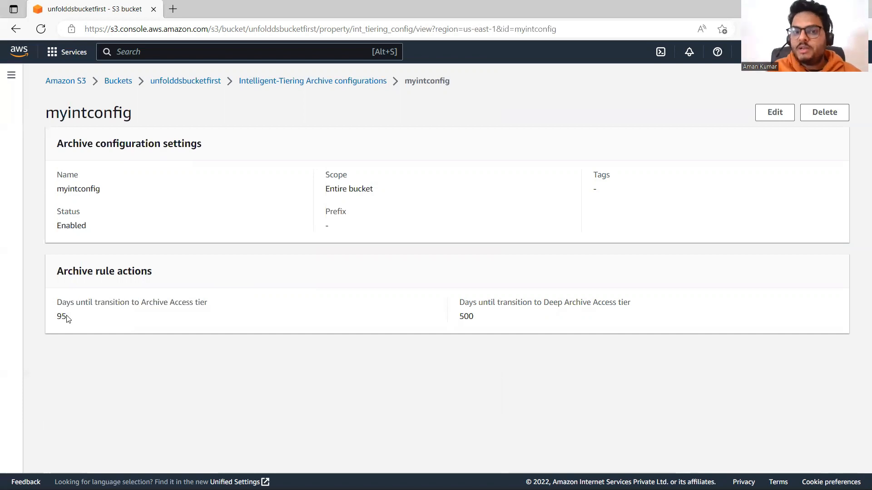
{"action": "double_click", "coordinate": [465, 320]}
{"action": "left_click", "coordinate": [530, 310]}
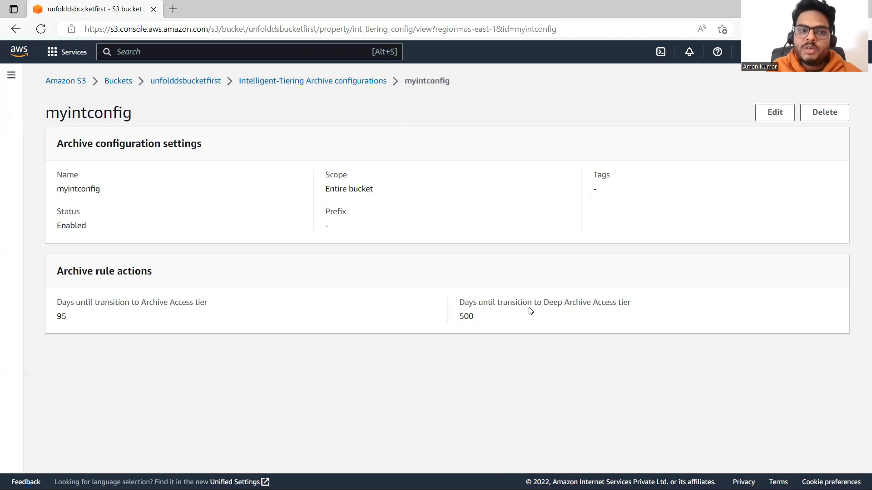
Return to bucket unfolddsbucketfirst and review the Block public access settings in its permissions
{"action": "left_click", "coordinate": [179, 83]}
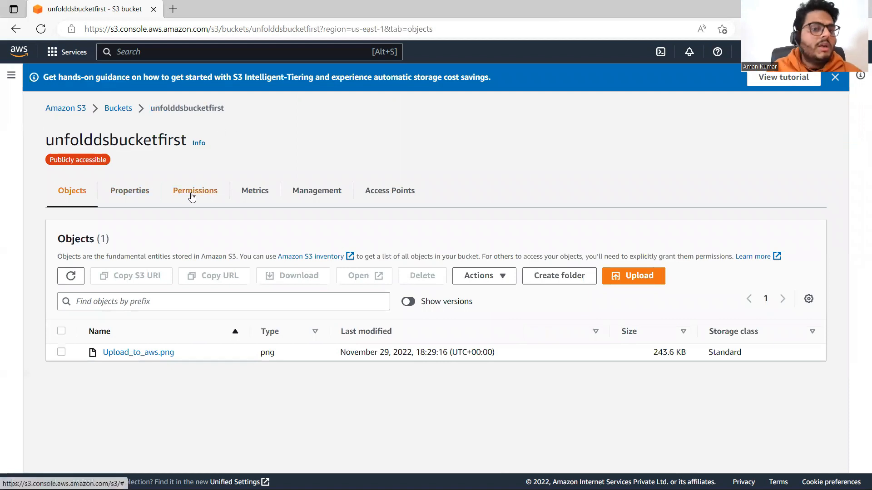
{"action": "left_click", "coordinate": [192, 197]}
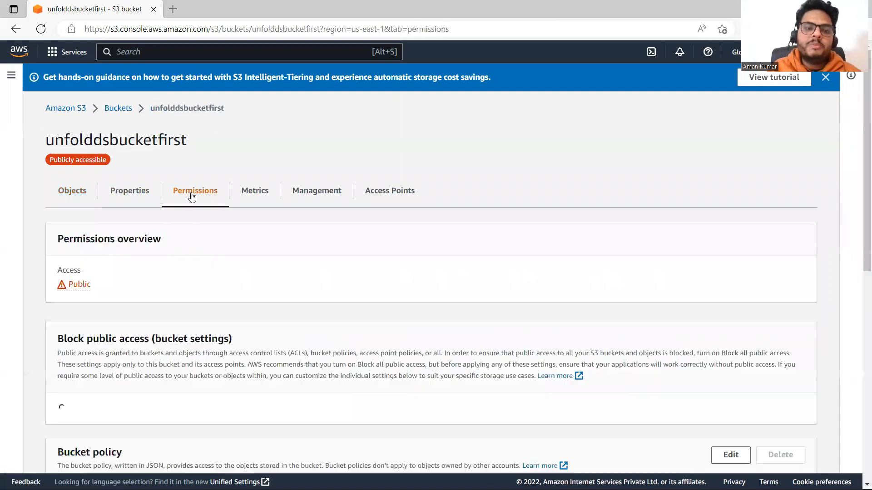
{"action": "scroll", "coordinate": [860, 171], "scroll_direction": "down", "scroll_amount": 2}
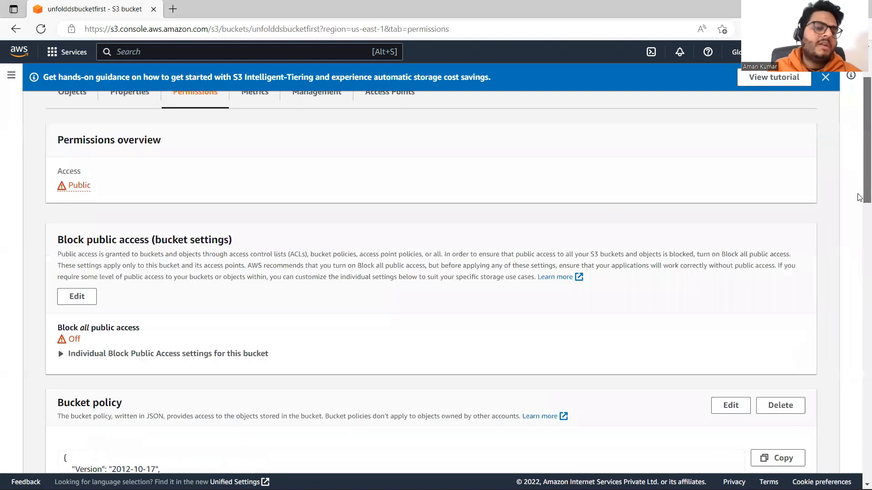
{"action": "scroll", "coordinate": [860, 197], "scroll_direction": "down", "scroll_amount": 4}
{"action": "scroll", "coordinate": [859, 219], "scroll_direction": "up", "scroll_amount": 3}
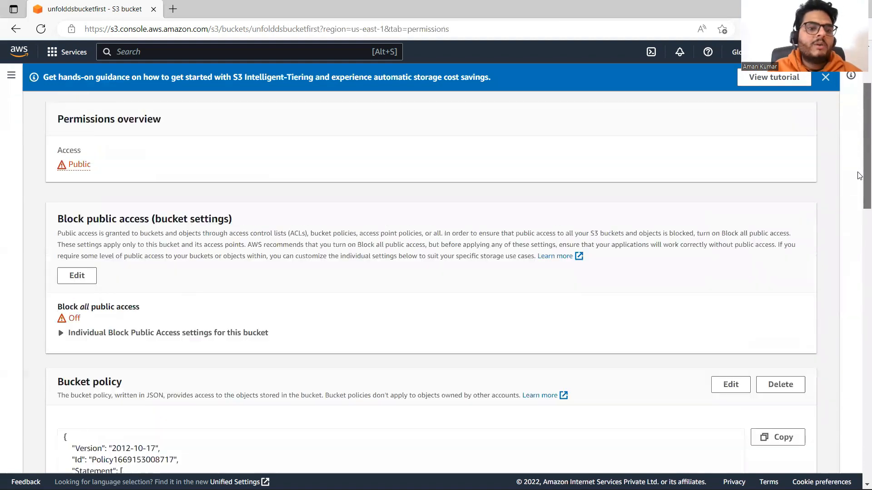
{"action": "left_click_drag", "start_coordinate": [57, 218], "coordinate": [256, 229]}
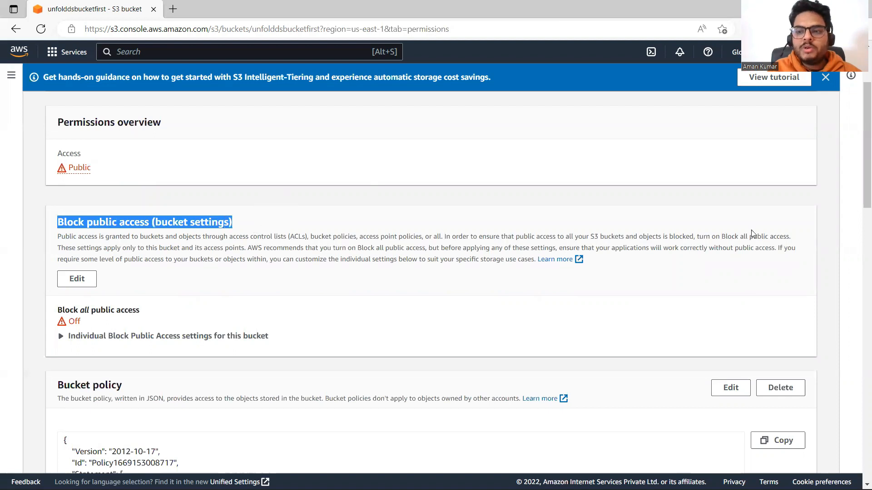
Examine the JSON bucket policy in the permissions of unfolddsbucketfirst
{"action": "scroll", "coordinate": [859, 239], "scroll_direction": "down", "scroll_amount": 5}
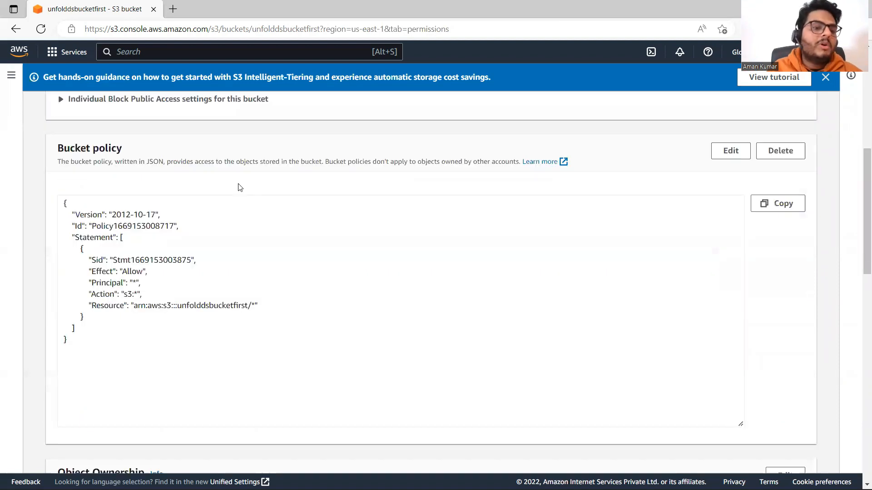
{"action": "left_click_drag", "start_coordinate": [66, 202], "coordinate": [113, 365]}
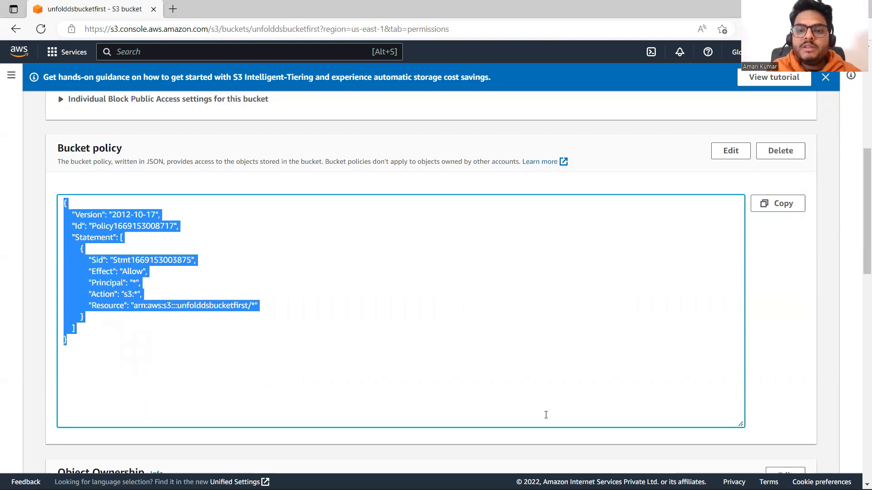
{"action": "left_click", "coordinate": [221, 348]}
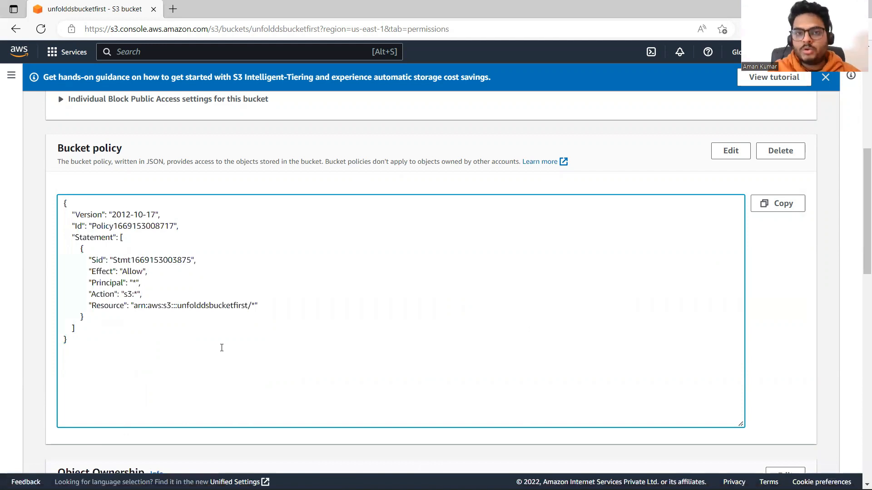
Open the management settings of unfolddsbucketfirst and read the description of lifecycle rules
{"action": "scroll", "coordinate": [858, 277], "scroll_direction": "down", "scroll_amount": 3}
{"action": "scroll", "coordinate": [858, 332], "scroll_direction": "down", "scroll_amount": 2}
{"action": "scroll", "coordinate": [861, 281], "scroll_direction": "up", "scroll_amount": 8}
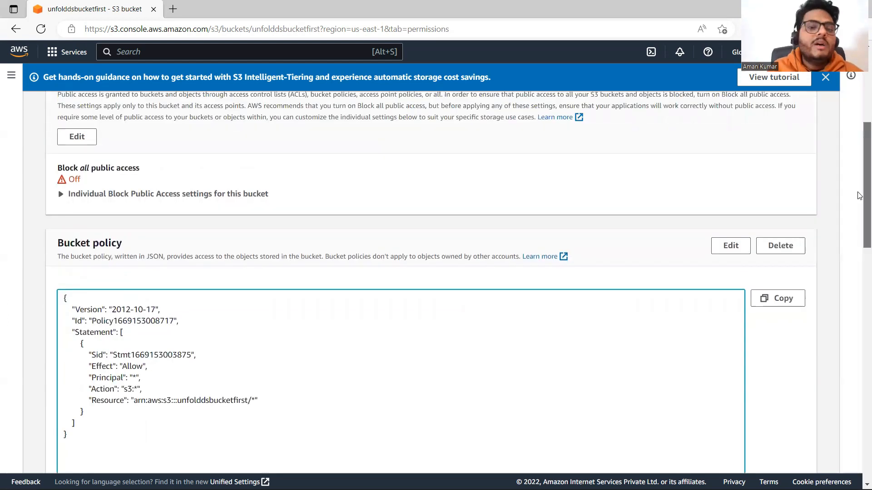
{"action": "left_click_drag", "start_coordinate": [861, 237], "coordinate": [859, 153]}
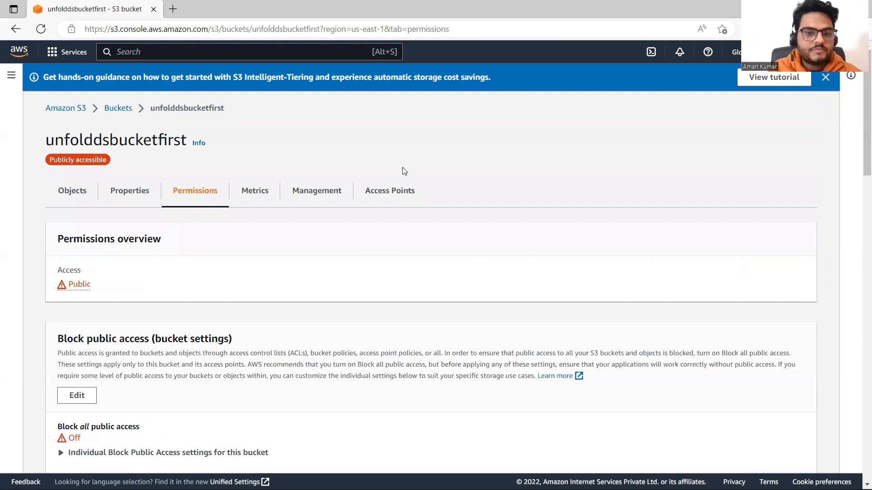
{"action": "left_click", "coordinate": [329, 195]}
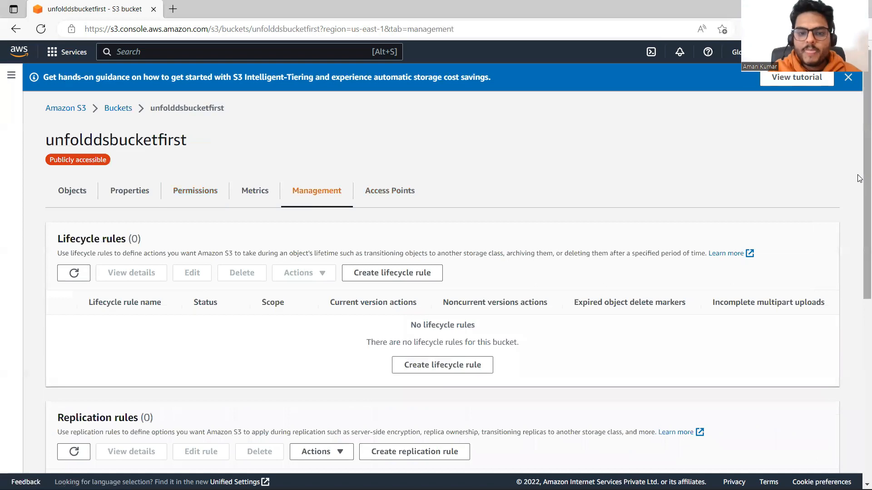
{"action": "scroll", "coordinate": [859, 181], "scroll_direction": "down", "scroll_amount": 2}
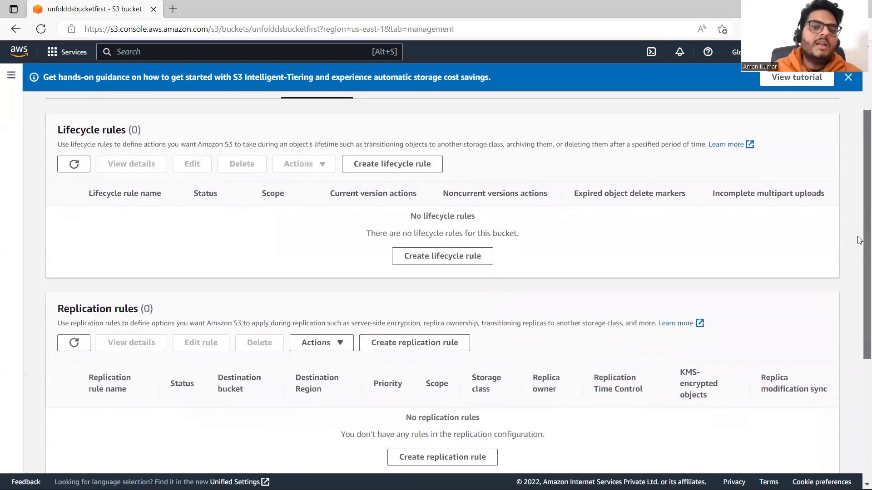
{"action": "left_click_drag", "start_coordinate": [58, 146], "coordinate": [705, 152]}
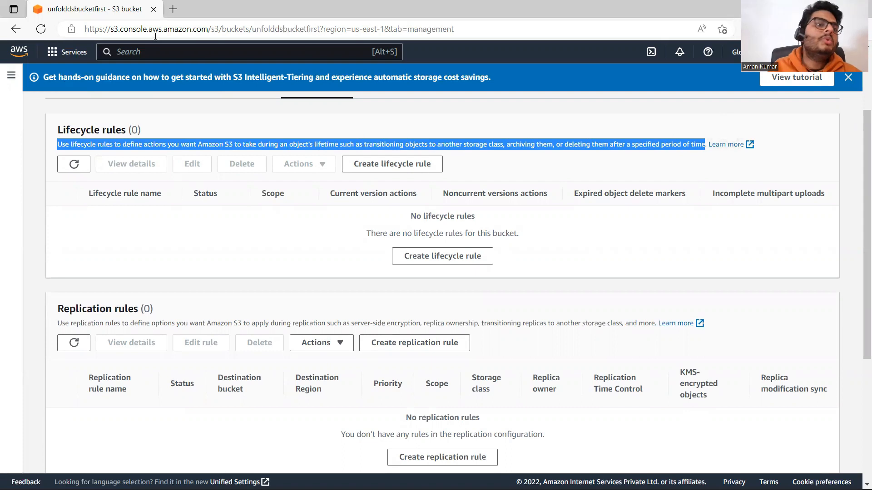
Browse the AWS Storage services list, looking at S3 Glacier, and return to the bucket's lifecycle rules
{"action": "left_click", "coordinate": [67, 51]}
{"action": "left_click_drag", "start_coordinate": [201, 282], "coordinate": [204, 428]}
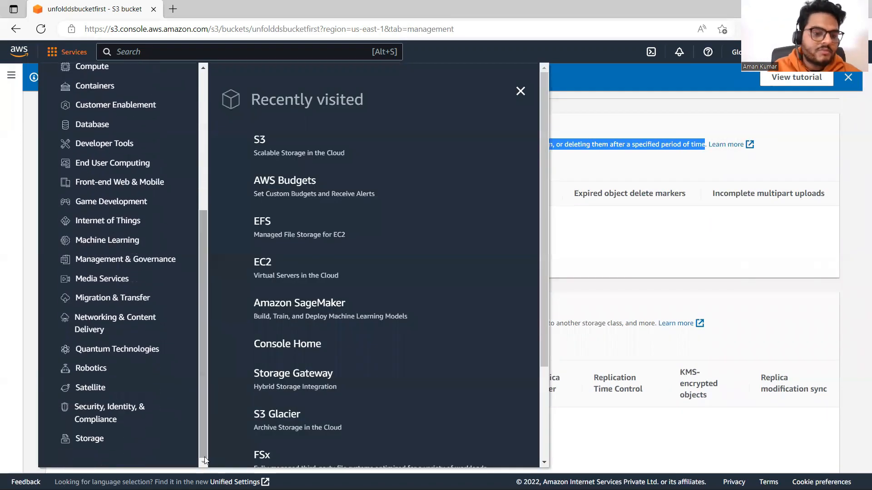
{"action": "left_click", "coordinate": [90, 440]}
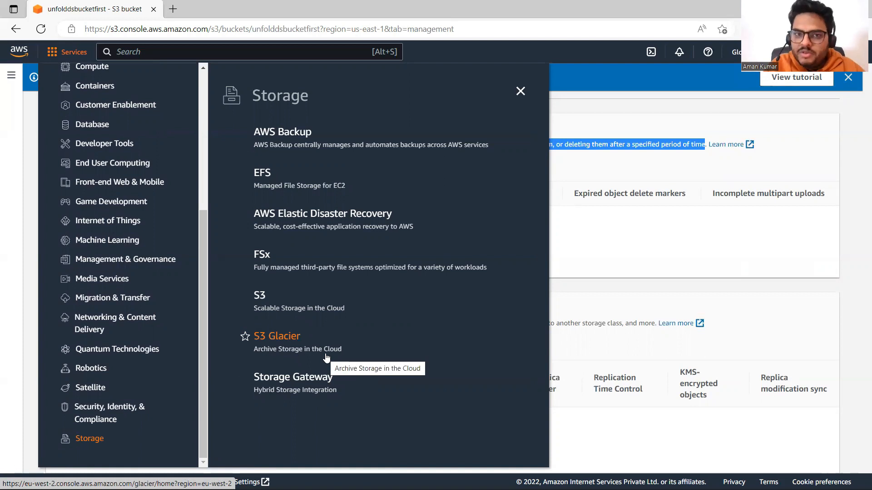
{"action": "left_click", "coordinate": [746, 268]}
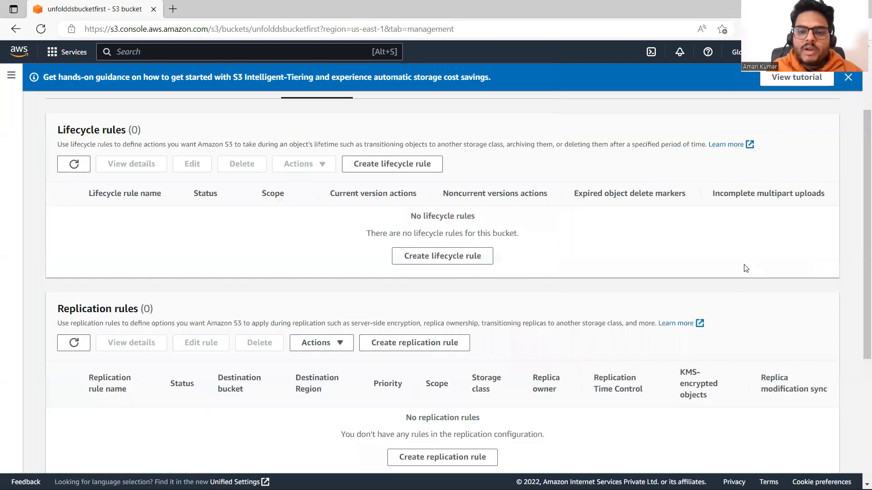
Start a lifecycle rule named mylifecycylerule that applies to all objects in the bucket
{"action": "left_click", "coordinate": [429, 253]}
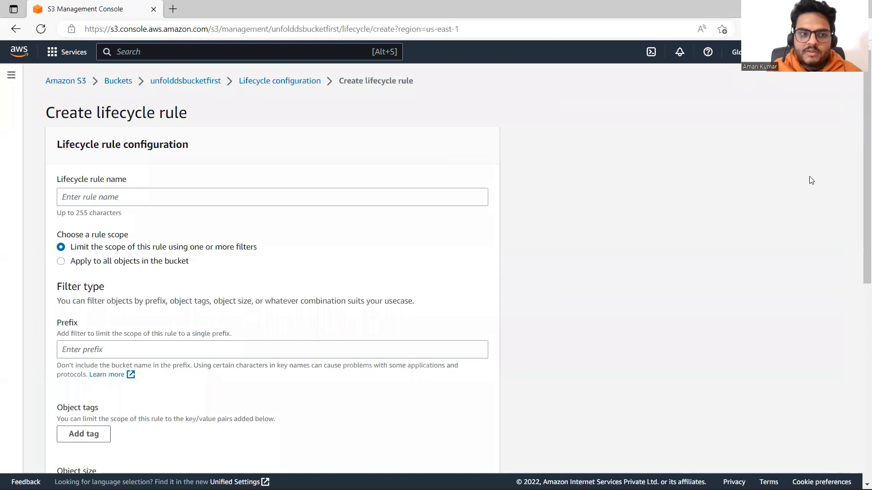
{"action": "left_click", "coordinate": [410, 197]}
{"action": "type", "text": "my"}
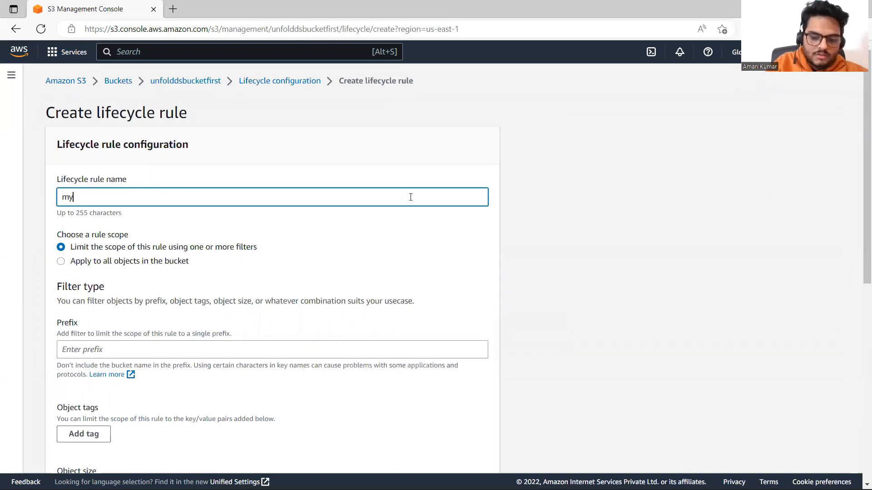
{"action": "type", "text": "lifecyclerule"}
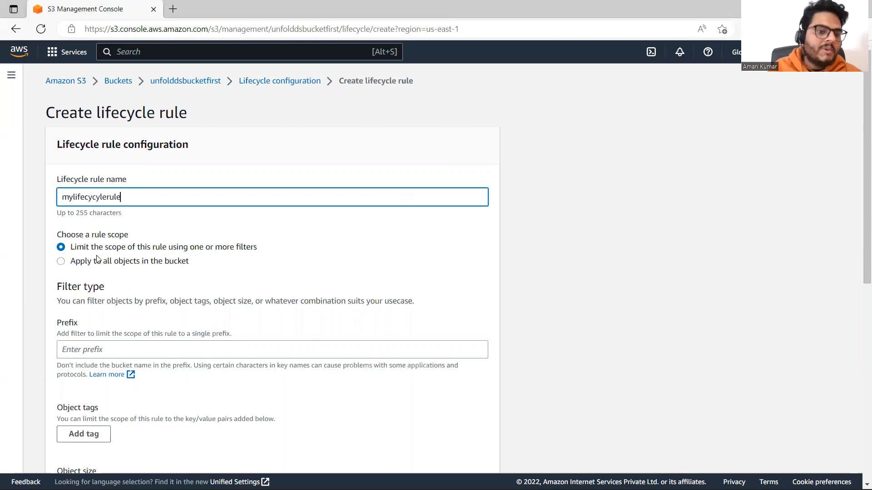
{"action": "left_click", "coordinate": [60, 261]}
Enable moving current object versions between storage classes, with a transition to Standard-IA 40 days after object creation
{"action": "scroll", "coordinate": [859, 184], "scroll_direction": "down", "scroll_amount": 4}
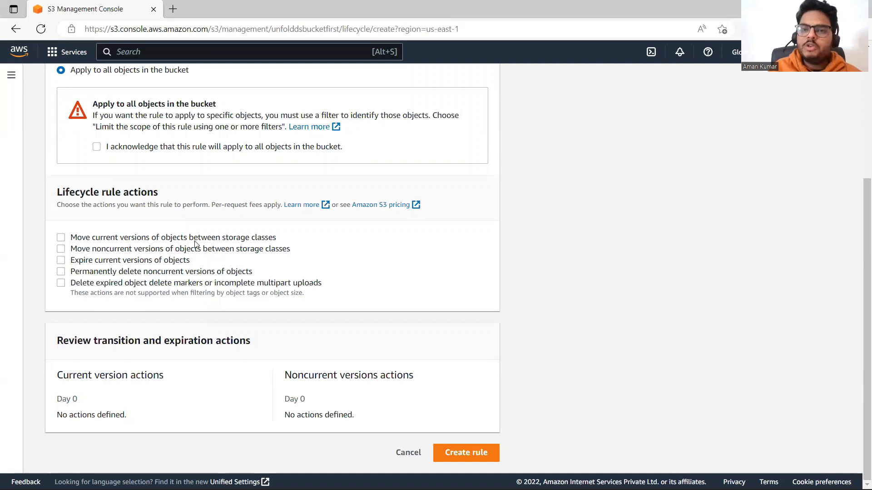
{"action": "left_click", "coordinate": [61, 238]}
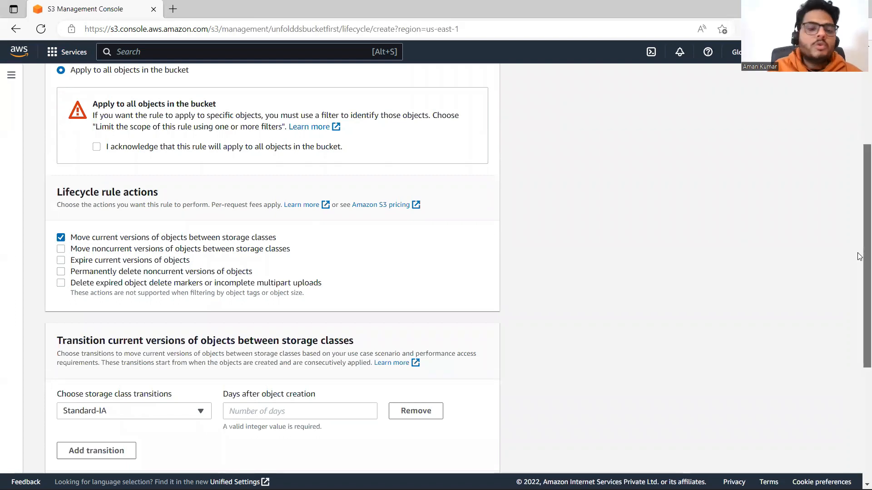
{"action": "scroll", "coordinate": [846, 376], "scroll_direction": "down", "scroll_amount": 5}
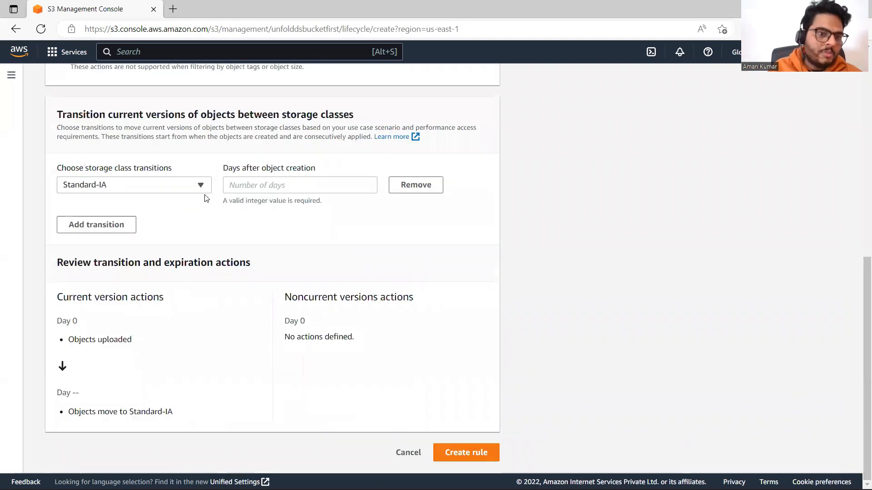
{"action": "left_click", "coordinate": [197, 188]}
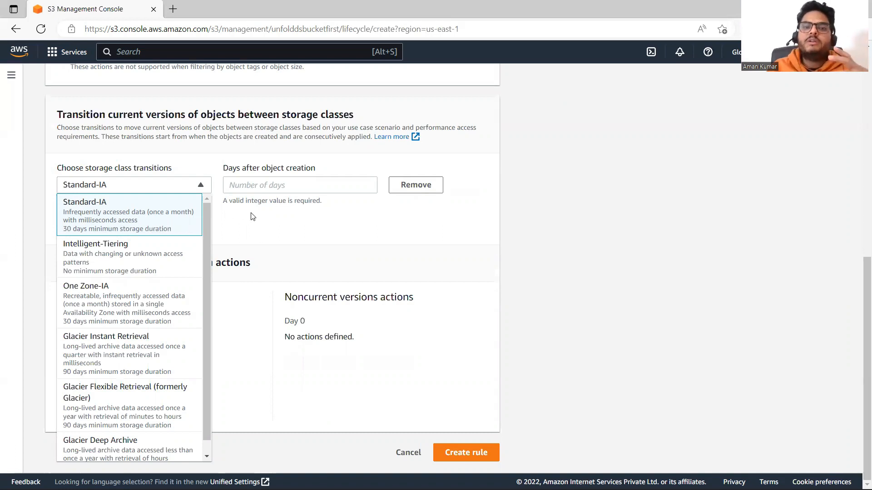
{"action": "left_click", "coordinate": [259, 186]}
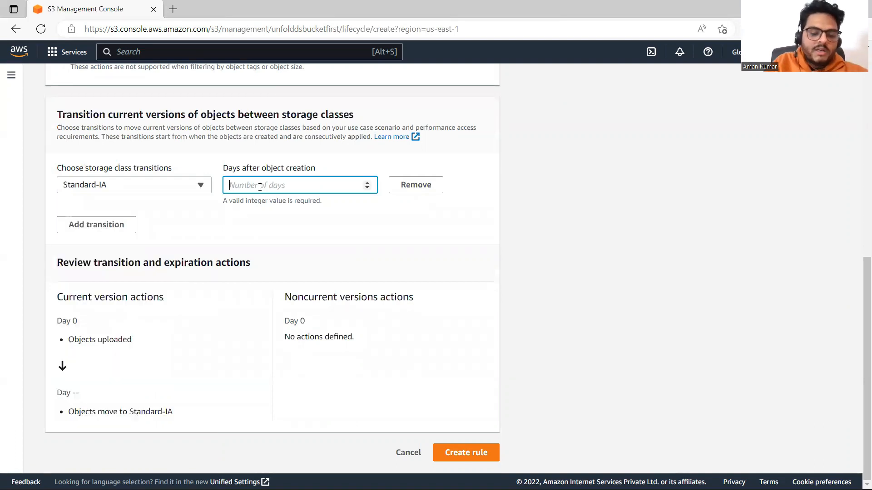
{"action": "type", "text": "40"}
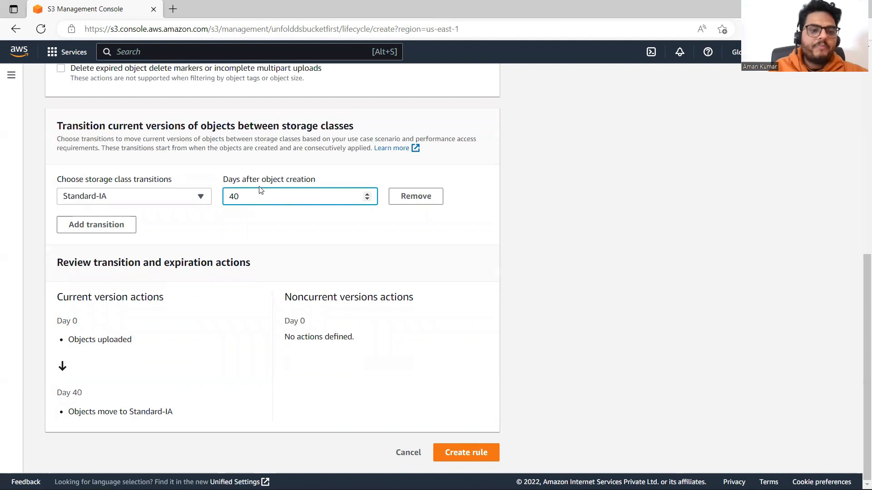
Add a second transition that moves objects to Intelligent-Tiering 90 days after creation
{"action": "left_click", "coordinate": [104, 229]}
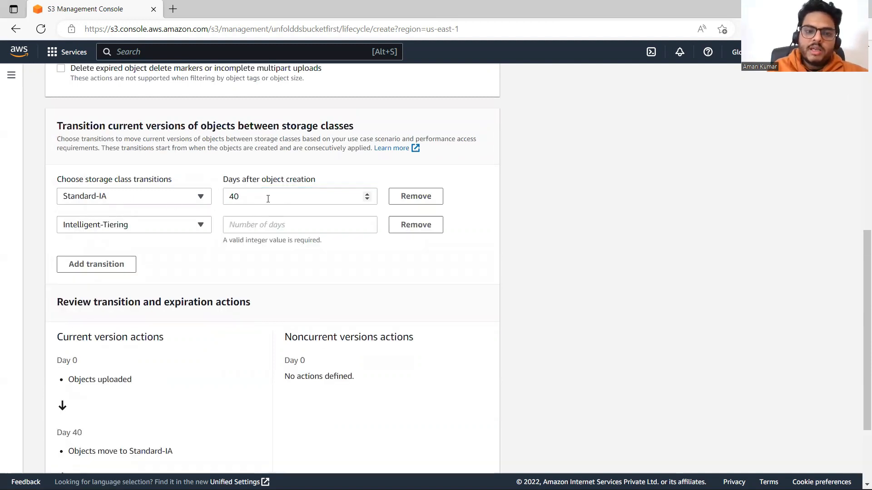
{"action": "left_click", "coordinate": [200, 225]}
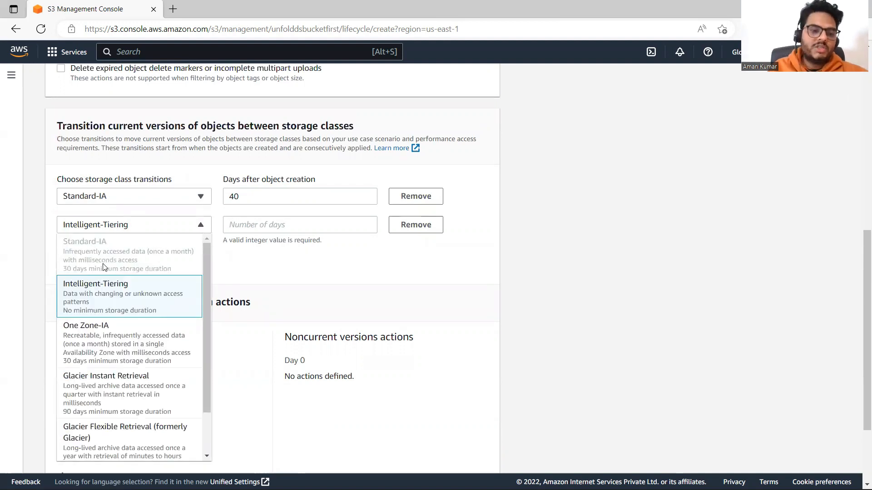
{"action": "left_click", "coordinate": [98, 302]}
{"action": "left_click", "coordinate": [304, 225]}
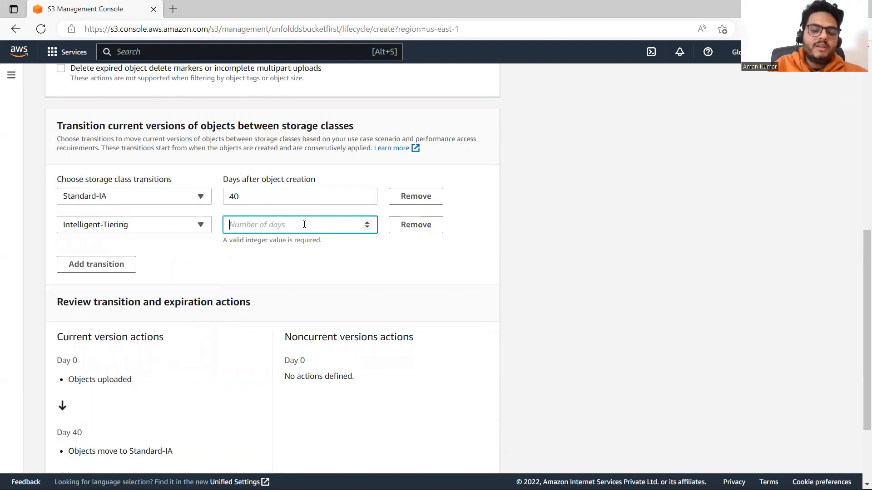
{"action": "type", "text": "90"}
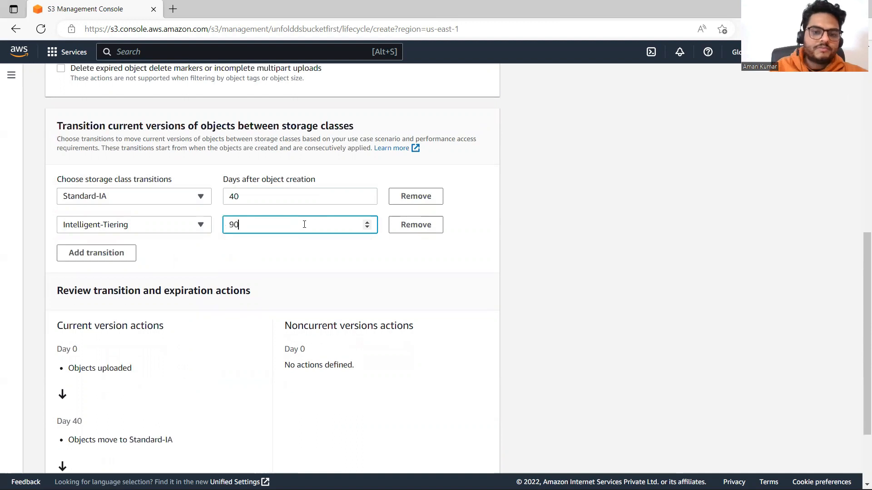
Add a third transition that moves objects to Glacier Deep Archive 300 days after creation
{"action": "left_click", "coordinate": [125, 257]}
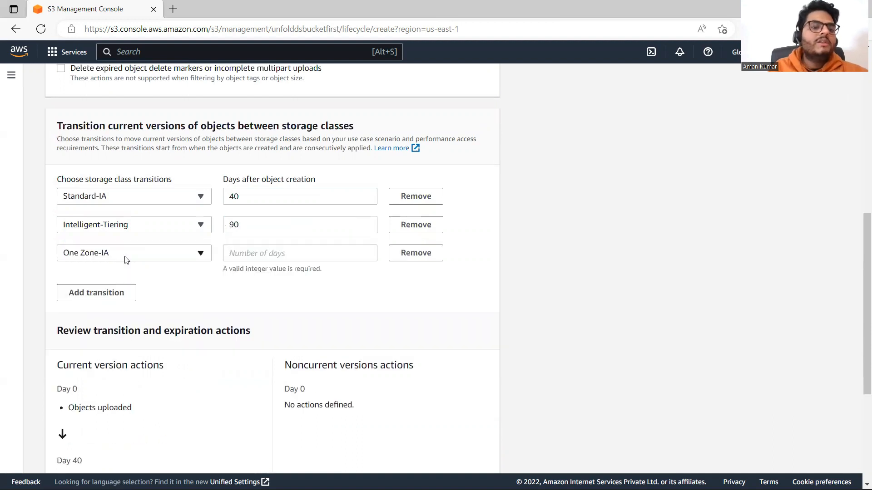
{"action": "left_click", "coordinate": [201, 255]}
{"action": "left_click_drag", "start_coordinate": [204, 343], "coordinate": [209, 410]}
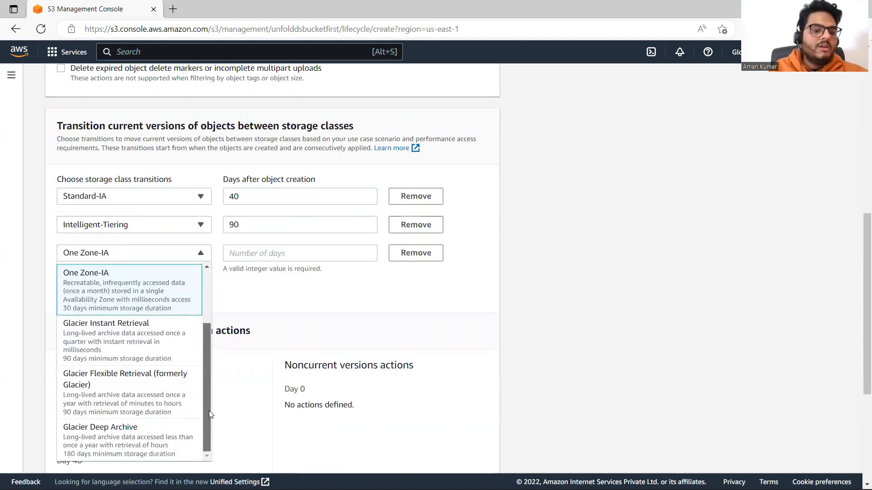
{"action": "left_click", "coordinate": [102, 433]}
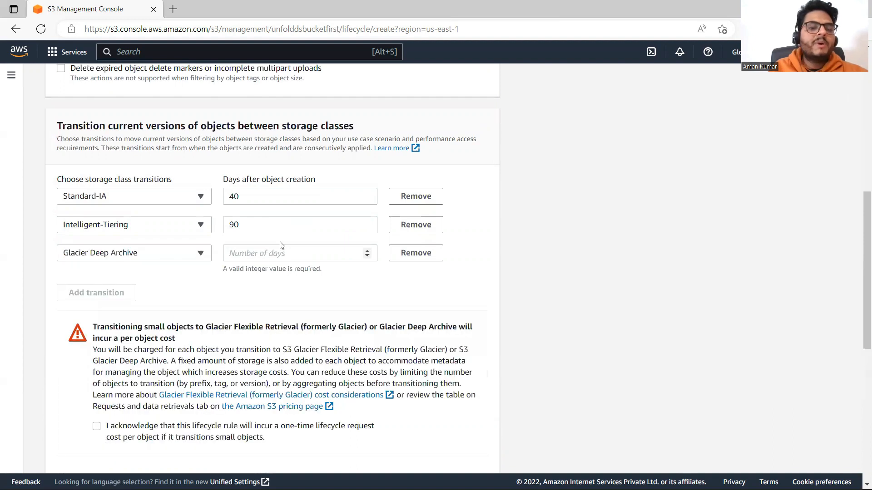
{"action": "left_click", "coordinate": [273, 251]}
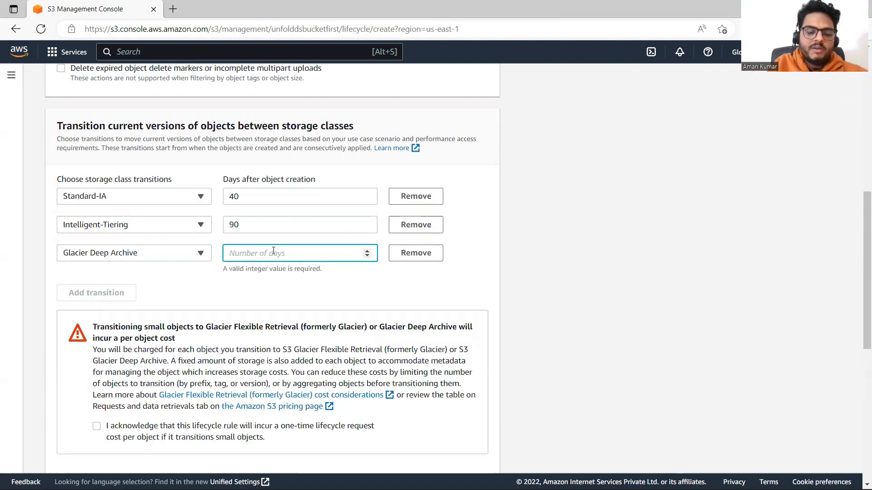
{"action": "type", "text": "300"}
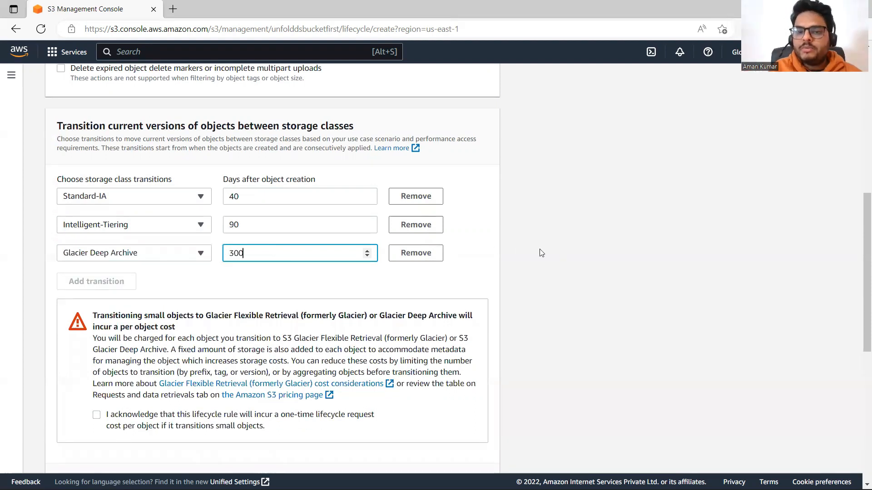
Read the note about per-object charges and added metadata storage for Glacier transitions
{"action": "scroll", "coordinate": [859, 266], "scroll_direction": "down", "scroll_amount": 5}
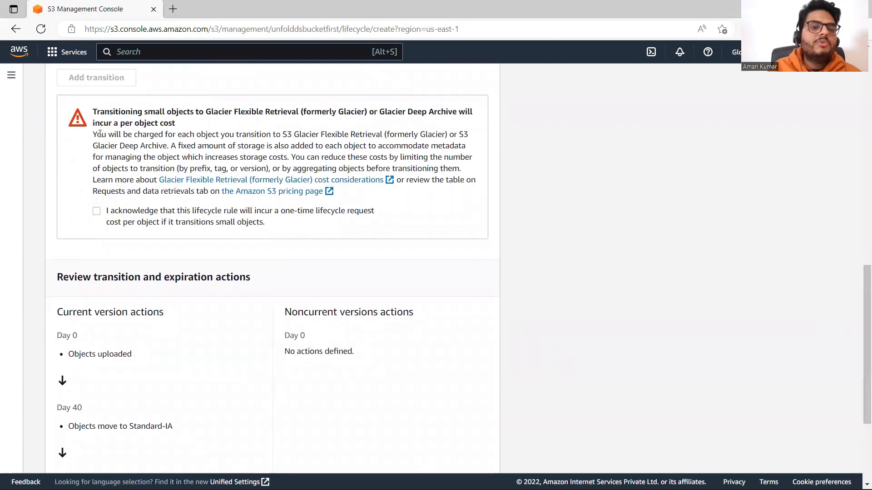
{"action": "left_click_drag", "start_coordinate": [100, 134], "coordinate": [387, 138]}
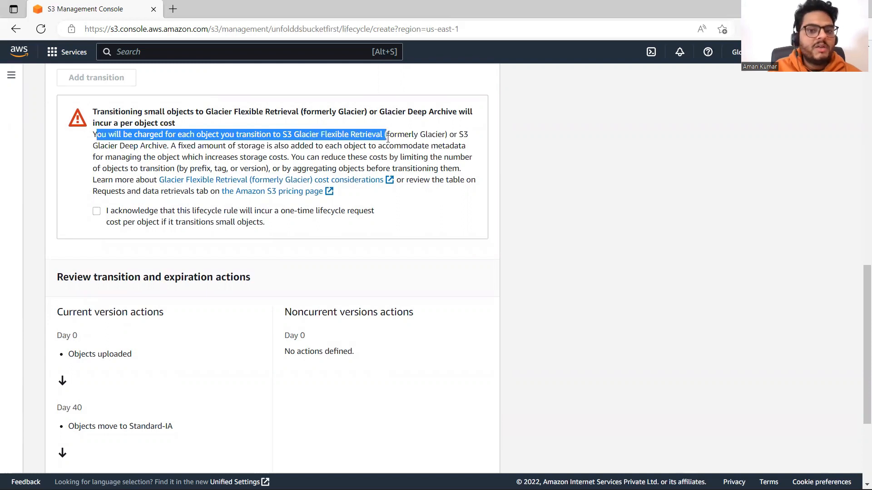
{"action": "left_click_drag", "start_coordinate": [169, 146], "coordinate": [295, 158]}
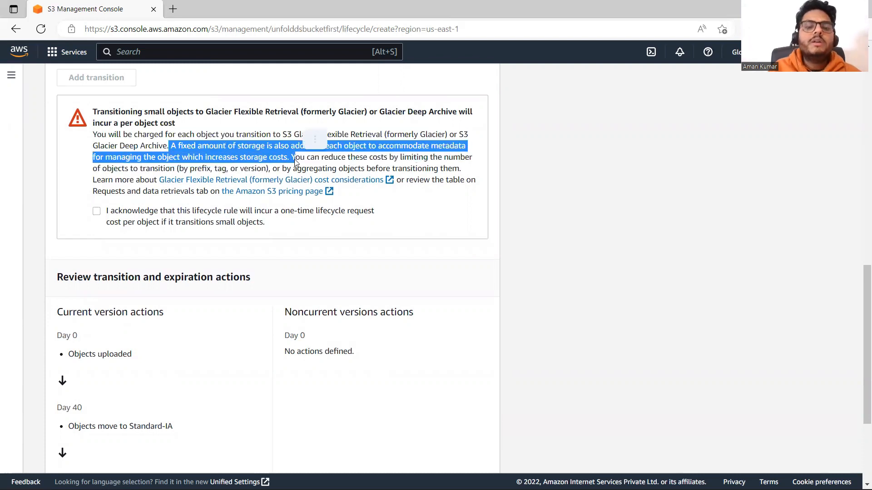
{"action": "left_click", "coordinate": [606, 276]}
Review the rule's transition timeline and settings, and view the storage class options of the Glacier Deep Archive transition
{"action": "left_click_drag", "start_coordinate": [861, 295], "coordinate": [860, 359]}
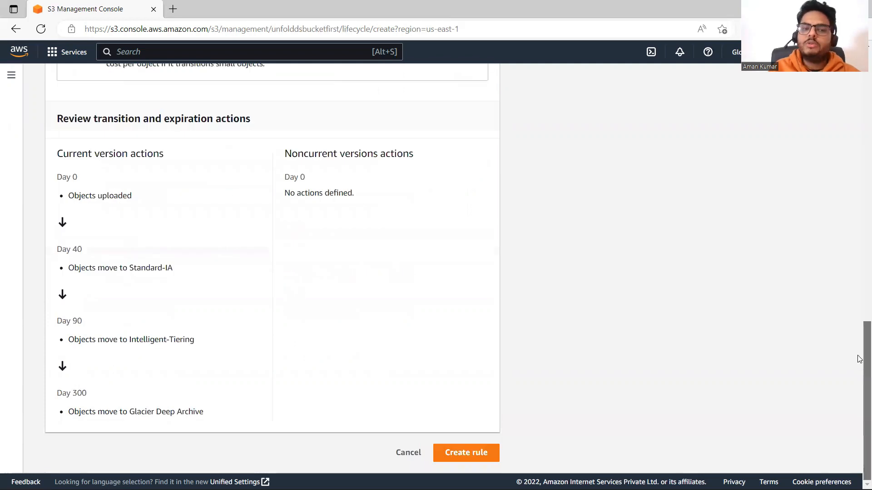
{"action": "scroll", "coordinate": [860, 359], "scroll_direction": "up", "scroll_amount": 15}
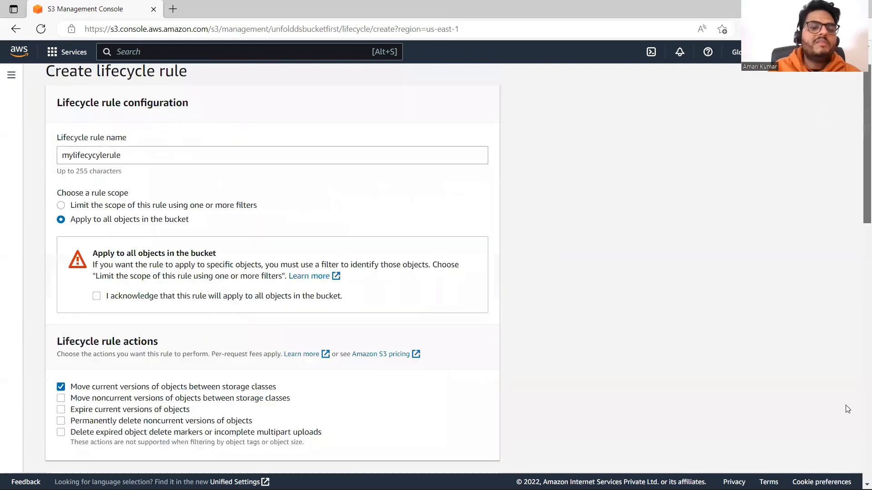
{"action": "scroll", "coordinate": [848, 409], "scroll_direction": "down", "scroll_amount": 15}
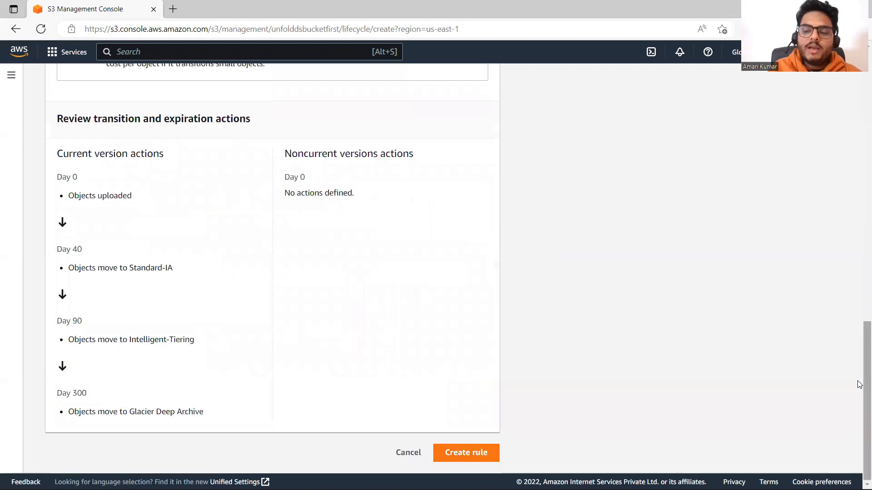
{"action": "scroll", "coordinate": [860, 385], "scroll_direction": "up", "scroll_amount": 10}
{"action": "scroll", "coordinate": [860, 214], "scroll_direction": "up", "scroll_amount": 1}
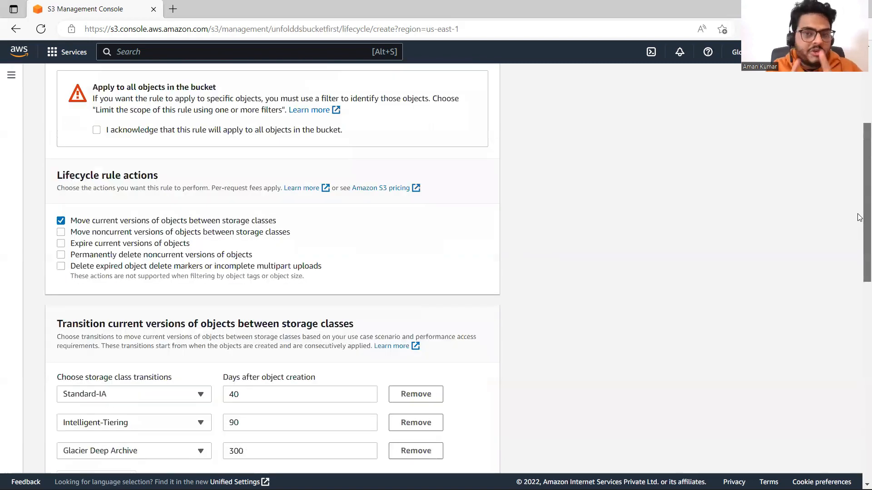
{"action": "scroll", "coordinate": [859, 217], "scroll_direction": "down", "scroll_amount": 2}
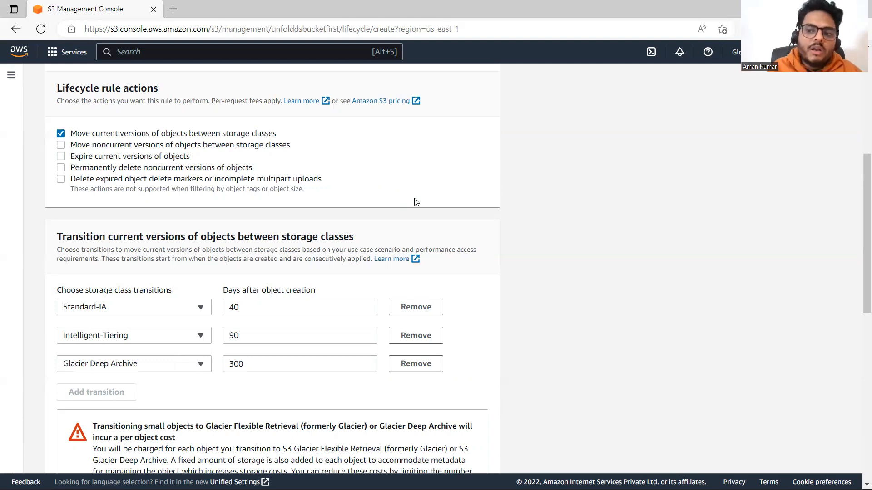
{"action": "left_click", "coordinate": [200, 364]}
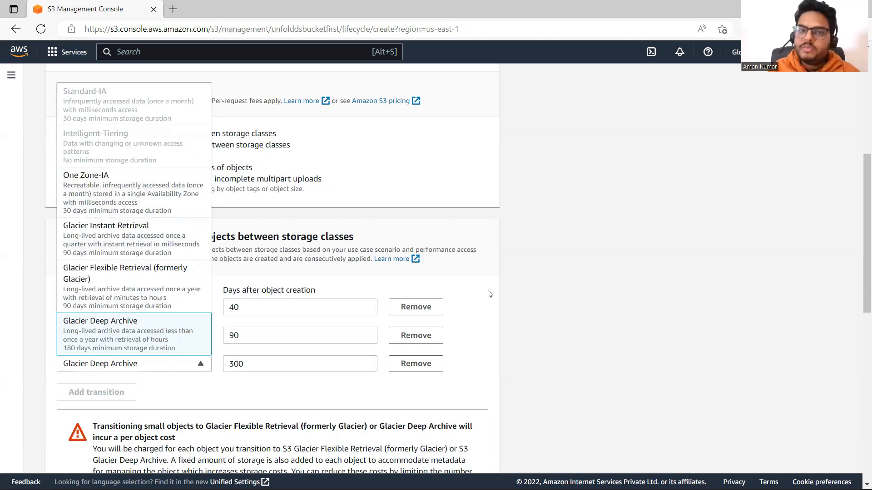
Acknowledge the one-time per-object lifecycle request cost for transitioning small objects and try to create the lifecycle rule
{"action": "left_click", "coordinate": [661, 291]}
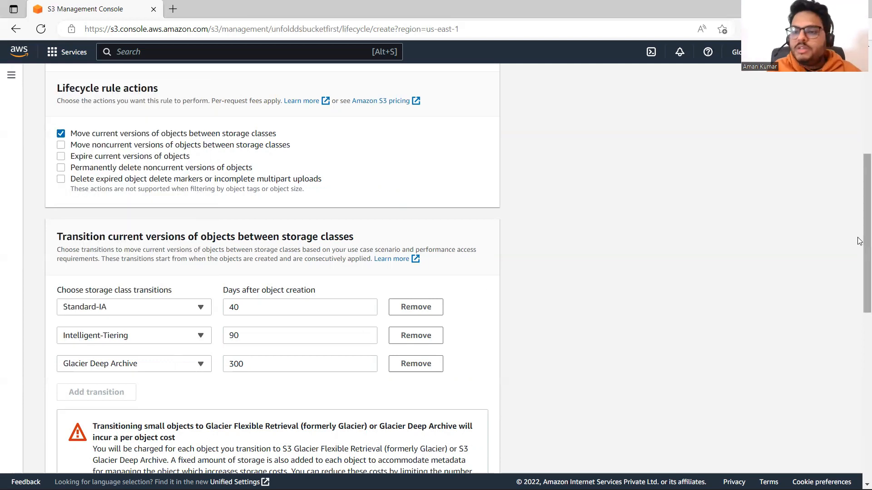
{"action": "scroll", "coordinate": [661, 292], "scroll_direction": "down", "scroll_amount": 10}
{"action": "left_click", "coordinate": [460, 452]}
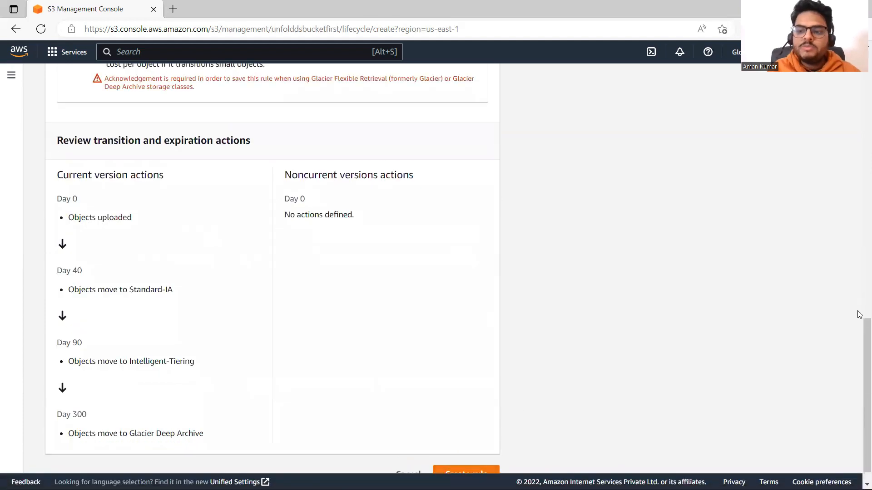
{"action": "scroll", "coordinate": [858, 318], "scroll_direction": "up", "scroll_amount": 10}
{"action": "scroll", "coordinate": [859, 354], "scroll_direction": "down", "scroll_amount": 3}
{"action": "scroll", "coordinate": [859, 370], "scroll_direction": "down", "scroll_amount": 6}
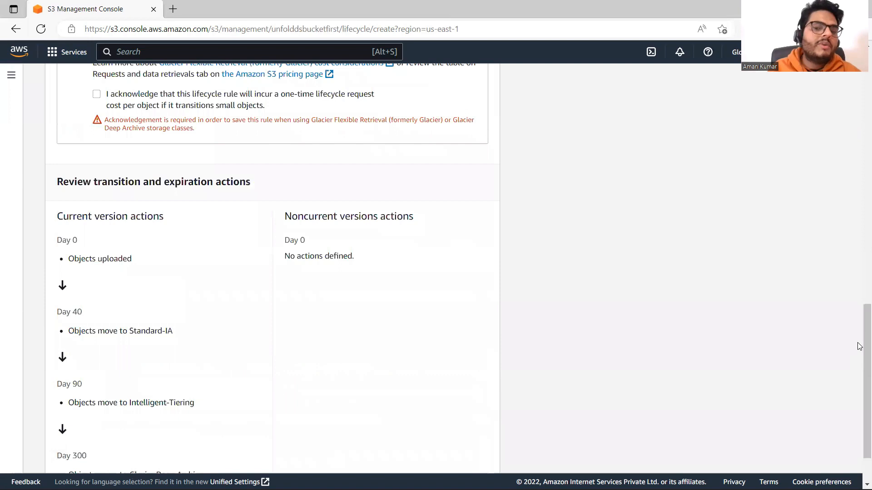
{"action": "scroll", "coordinate": [859, 282], "scroll_direction": "up", "scroll_amount": 3}
{"action": "scroll", "coordinate": [218, 322], "scroll_direction": "up", "scroll_amount": 1}
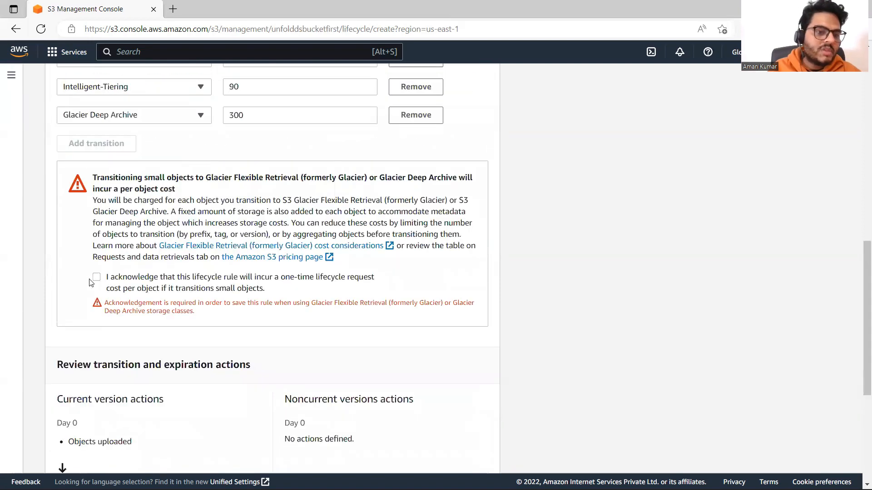
{"action": "left_click", "coordinate": [96, 277]}
{"action": "left_click_drag", "start_coordinate": [865, 377], "coordinate": [854, 465]}
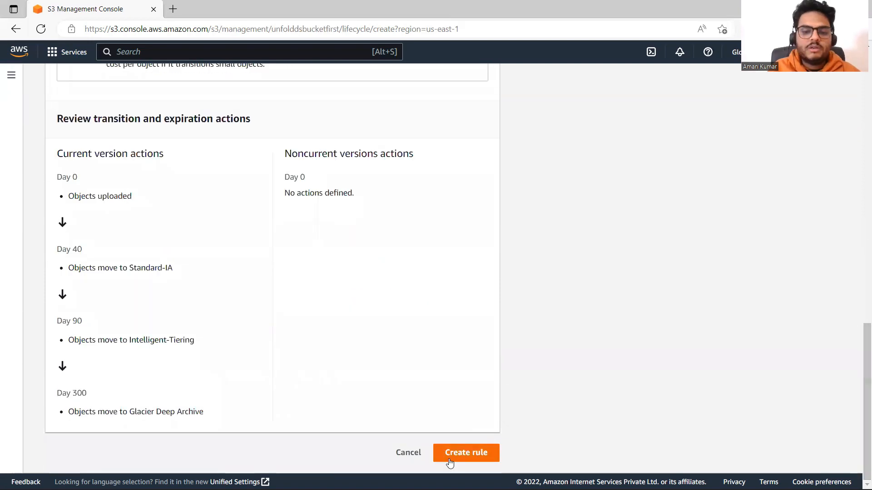
{"action": "left_click", "coordinate": [471, 455]}
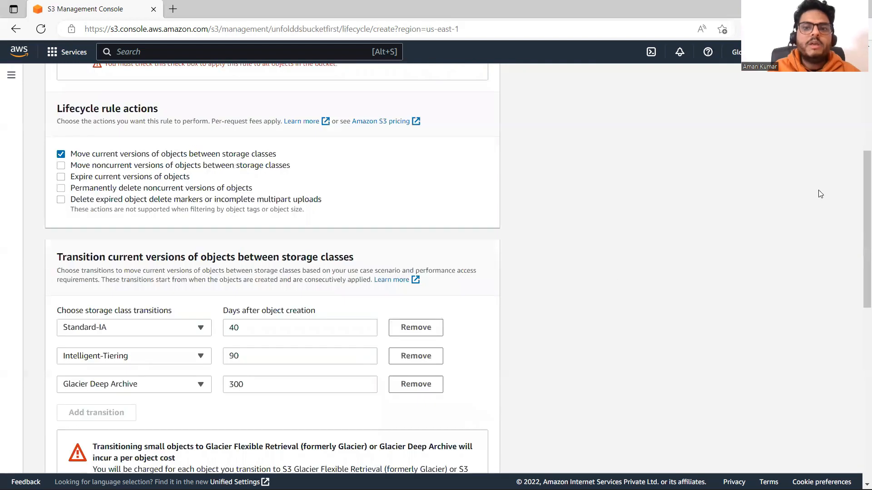
Acknowledge that the rule applies to all objects in the bucket and create the lifecycle rule
{"action": "left_click_drag", "start_coordinate": [859, 223], "coordinate": [859, 99]}
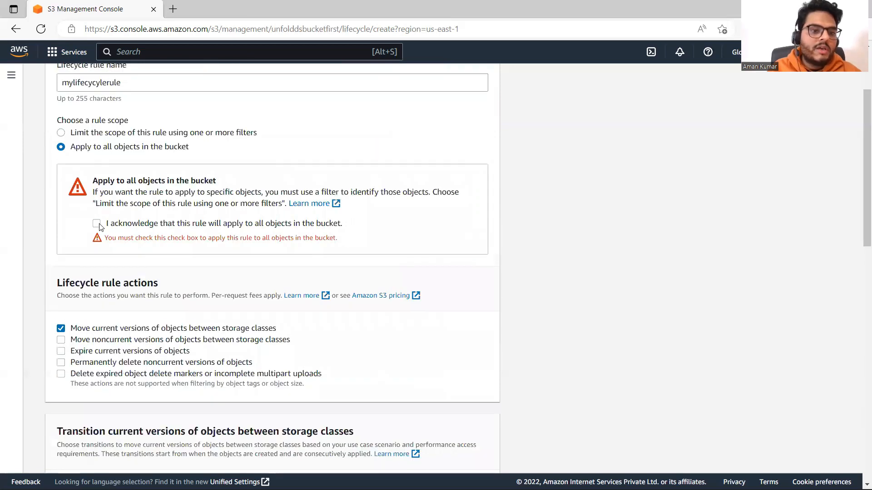
{"action": "left_click", "coordinate": [97, 224]}
{"action": "left_click_drag", "start_coordinate": [859, 199], "coordinate": [859, 430]}
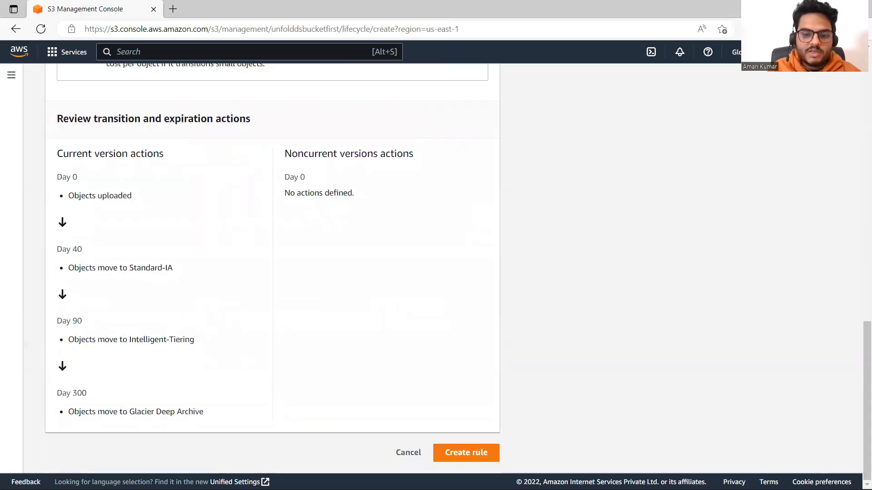
{"action": "left_click", "coordinate": [435, 460]}
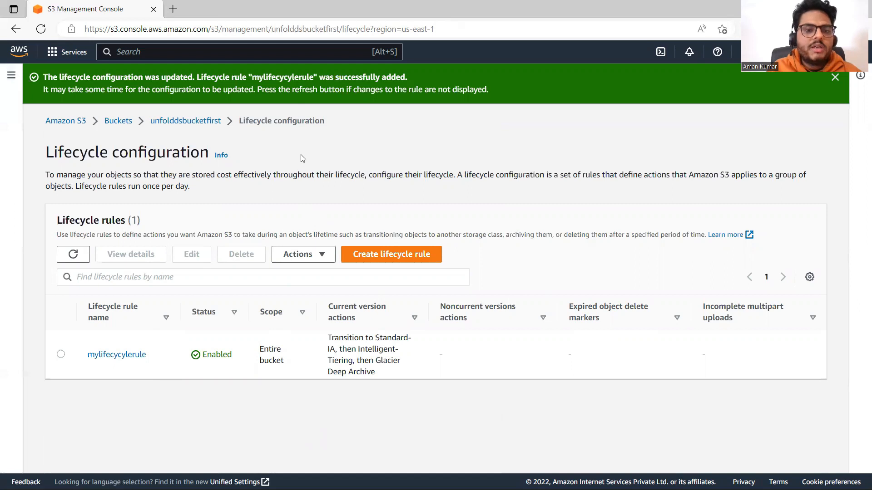
Open the unfolddsbucketfirst bucket and look over its lifecycle, replication and inventory management sections
{"action": "left_click", "coordinate": [115, 121]}
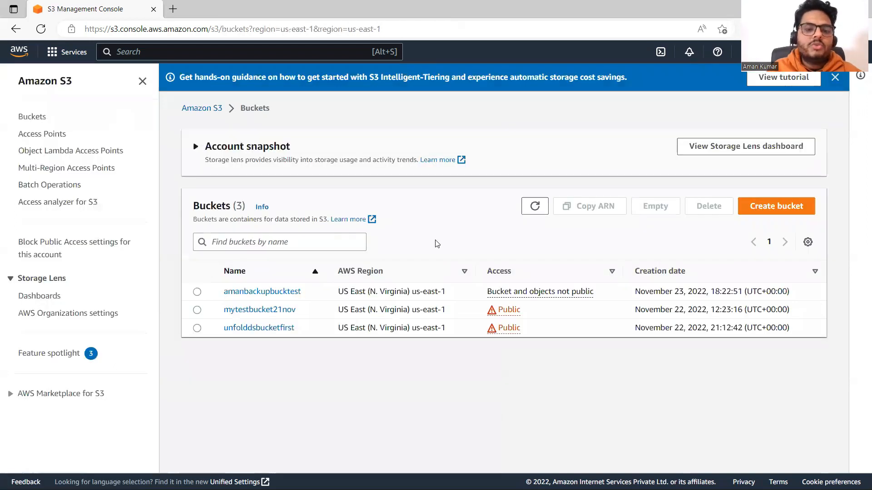
{"action": "left_click", "coordinate": [278, 328]}
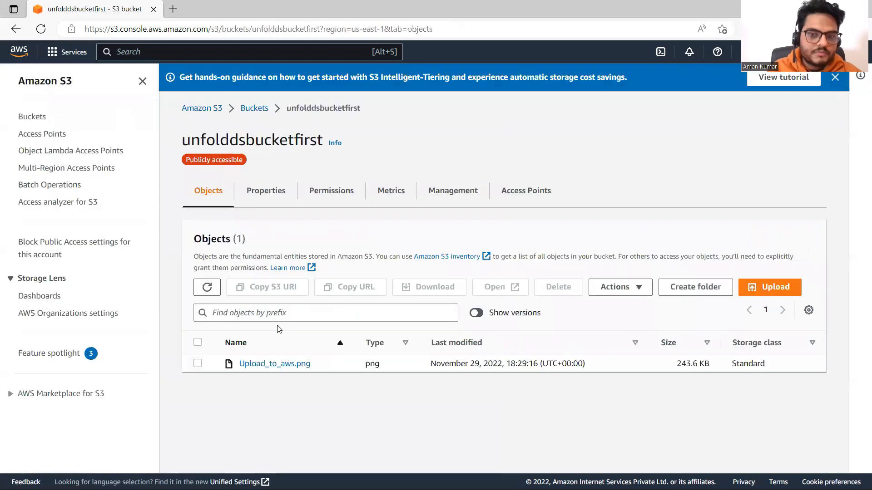
{"action": "left_click", "coordinate": [460, 195]}
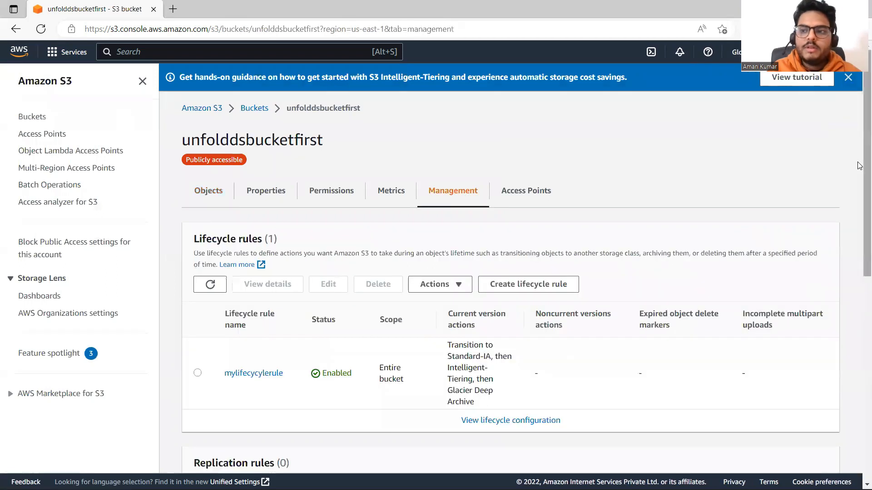
{"action": "scroll", "coordinate": [859, 279], "scroll_direction": "down", "scroll_amount": 3}
{"action": "scroll", "coordinate": [859, 278], "scroll_direction": "down", "scroll_amount": 3}
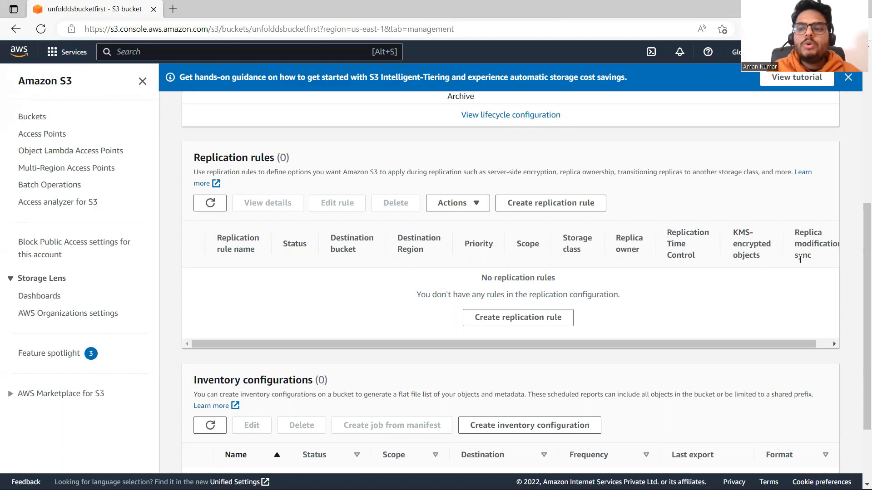
{"action": "left_click_drag", "start_coordinate": [864, 270], "coordinate": [859, 83]}
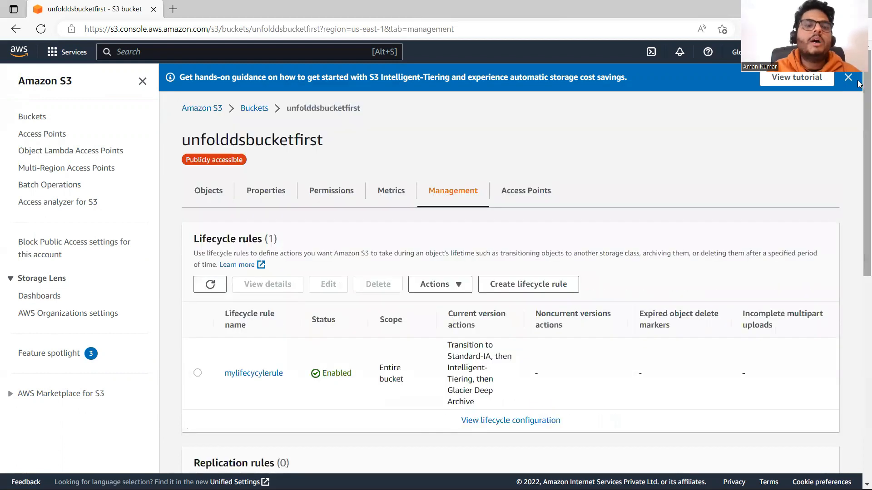
Start creating a new S3 bucket and enter mytargetbucket as its name
{"action": "left_click", "coordinate": [214, 113]}
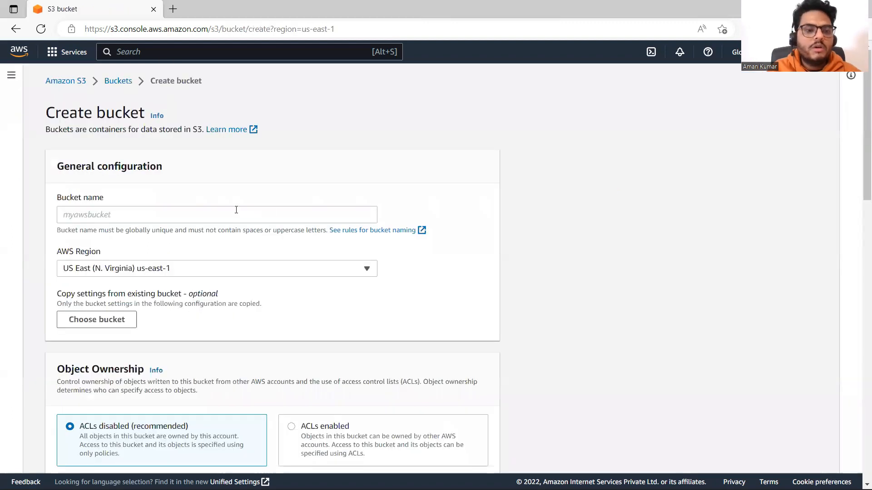
{"action": "left_click", "coordinate": [218, 216]}
{"action": "type", "text": "mytargetbucket"}
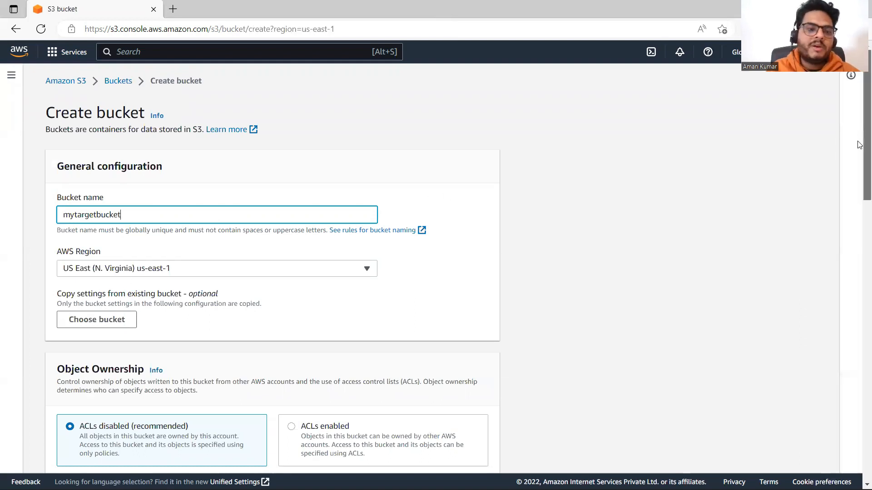
Turn off Block all public access for the new bucket and acknowledge that its objects might become public
{"action": "scroll", "coordinate": [859, 240], "scroll_direction": "down", "scroll_amount": 5}
{"action": "scroll", "coordinate": [859, 241], "scroll_direction": "down", "scroll_amount": 3}
{"action": "scroll", "coordinate": [859, 306], "scroll_direction": "down", "scroll_amount": 4}
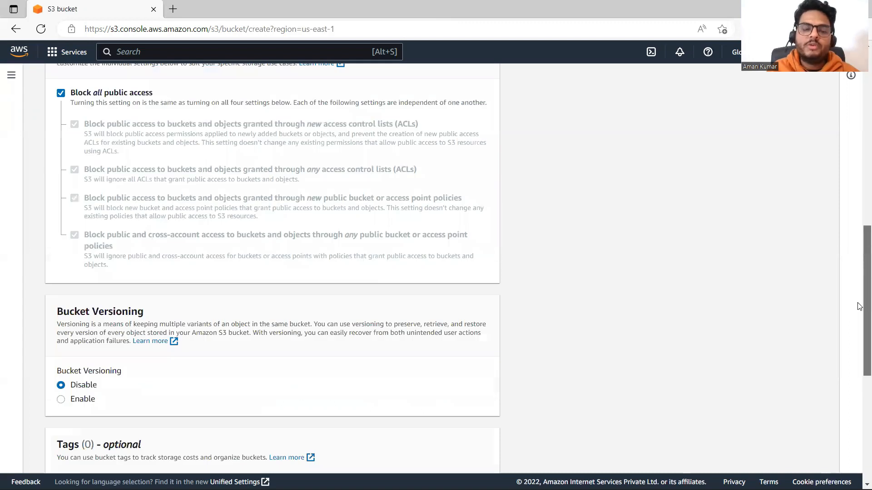
{"action": "left_click", "coordinate": [61, 93]}
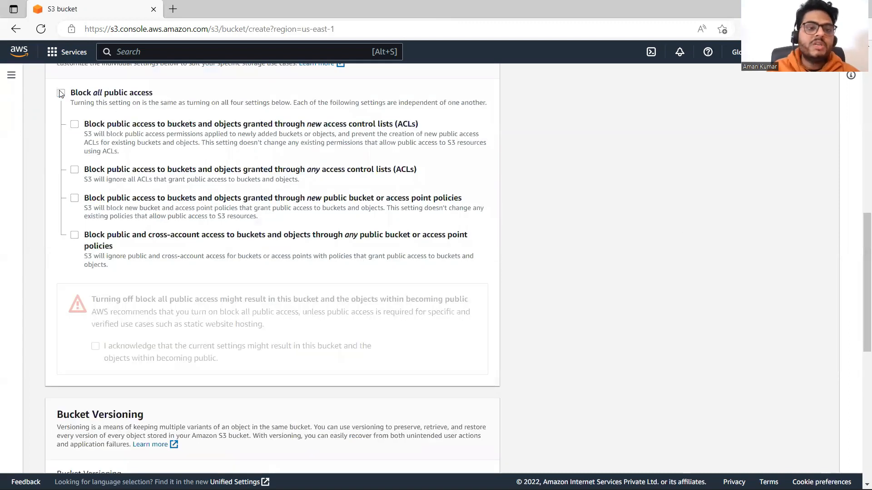
{"action": "scroll", "coordinate": [859, 223], "scroll_direction": "down", "scroll_amount": 6}
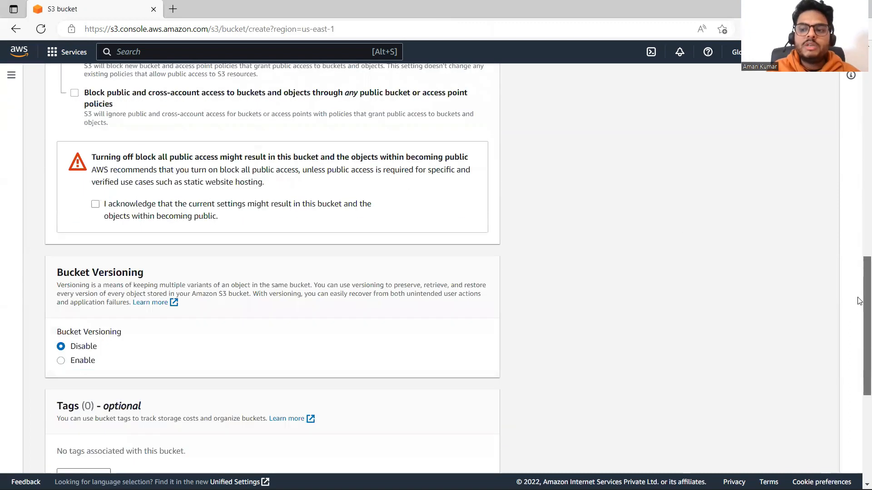
{"action": "scroll", "coordinate": [859, 341], "scroll_direction": "up", "scroll_amount": 3}
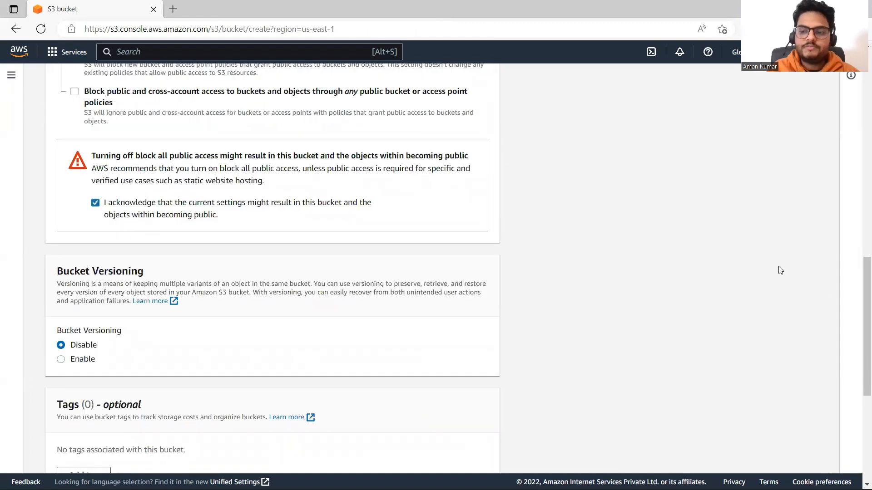
Change the new bucket's name to mytargetbucket23 and create the bucket
{"action": "left_click_drag", "start_coordinate": [862, 327], "coordinate": [859, 443]}
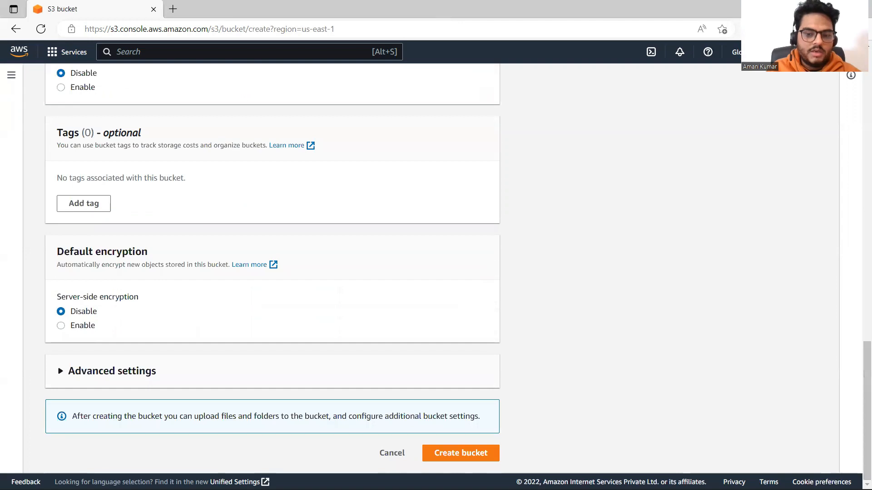
{"action": "scroll", "coordinate": [454, 460], "scroll_direction": "up", "scroll_amount": 8}
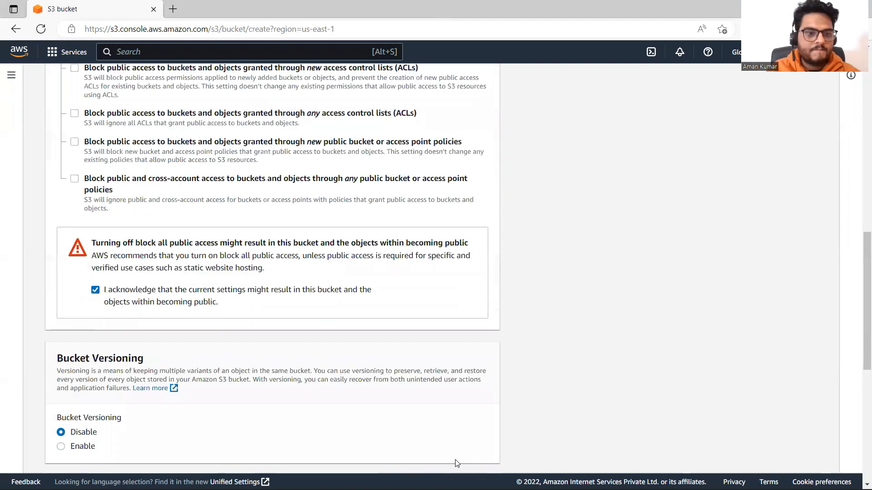
{"action": "scroll", "coordinate": [456, 463], "scroll_direction": "up", "scroll_amount": 10}
{"action": "scroll", "coordinate": [859, 191], "scroll_direction": "up", "scroll_amount": 3}
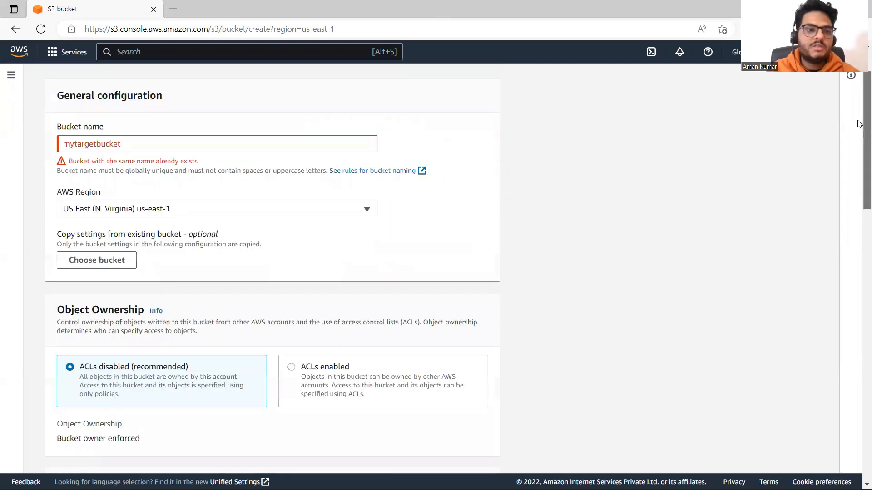
{"action": "left_click", "coordinate": [179, 212]}
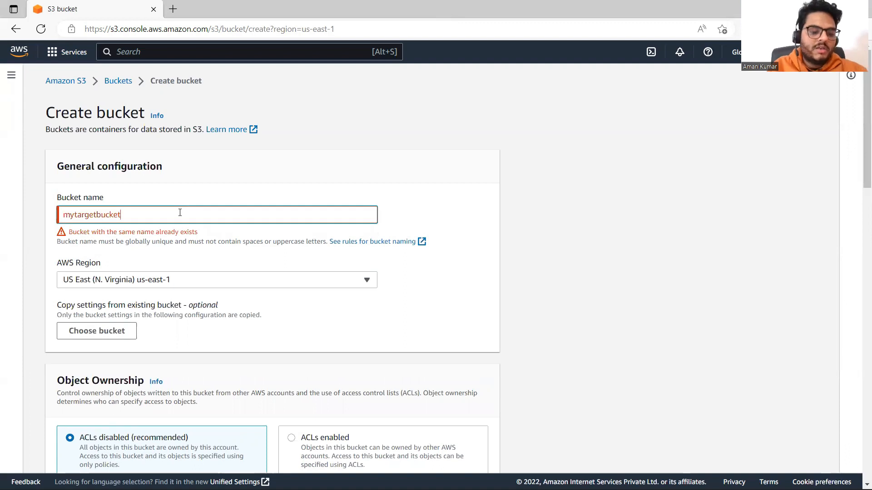
{"action": "type", "text": "23"}
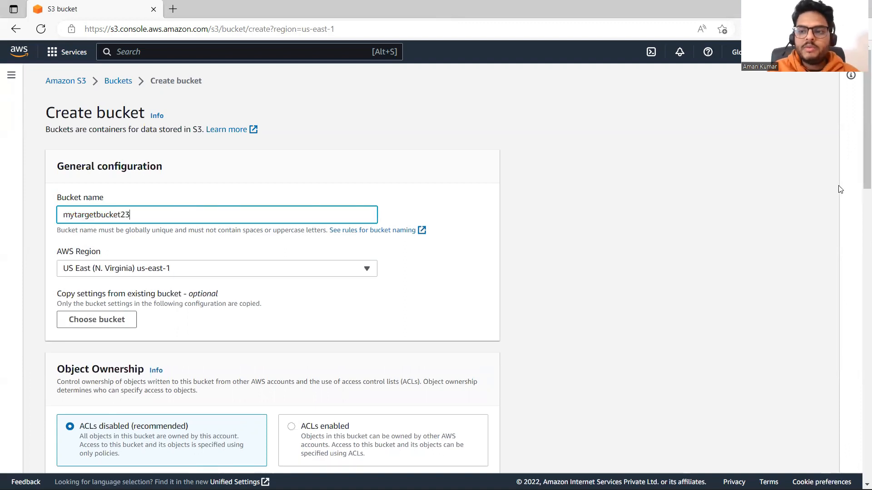
{"action": "left_click_drag", "start_coordinate": [864, 162], "coordinate": [864, 487]}
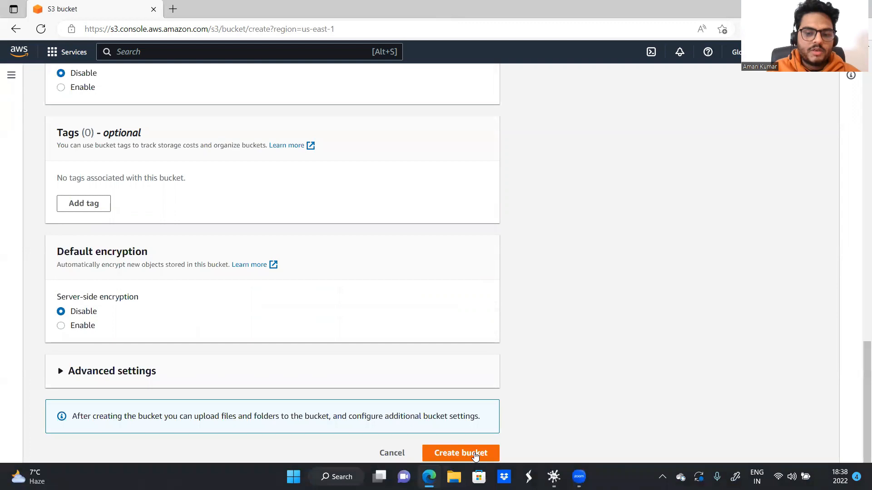
{"action": "left_click", "coordinate": [475, 454]}
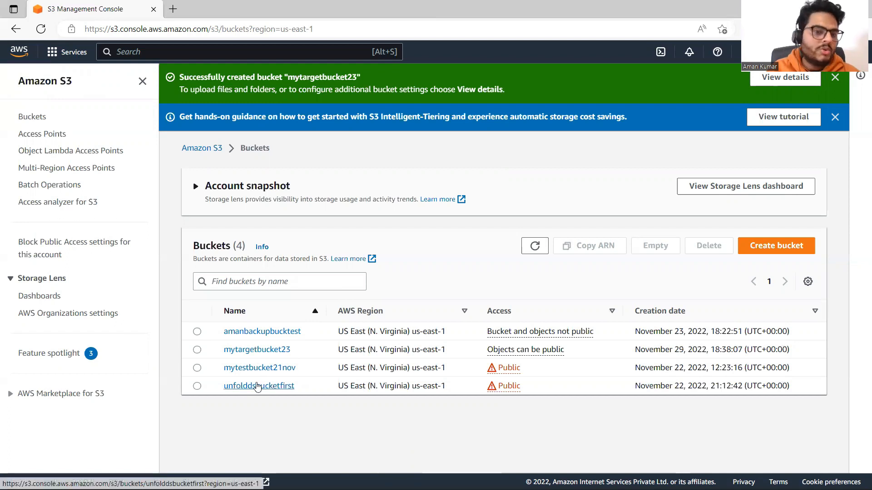
Start a replication rule for the unfolddsbucketfirst bucket and name it myreprule
{"action": "left_click", "coordinate": [255, 386]}
{"action": "left_click", "coordinate": [467, 190]}
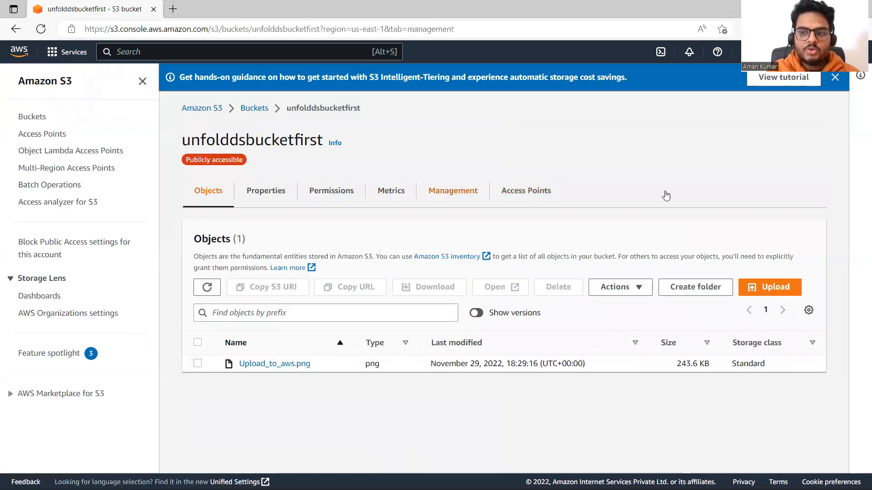
{"action": "scroll", "coordinate": [860, 329], "scroll_direction": "down", "scroll_amount": 5}
{"action": "left_click", "coordinate": [555, 366]}
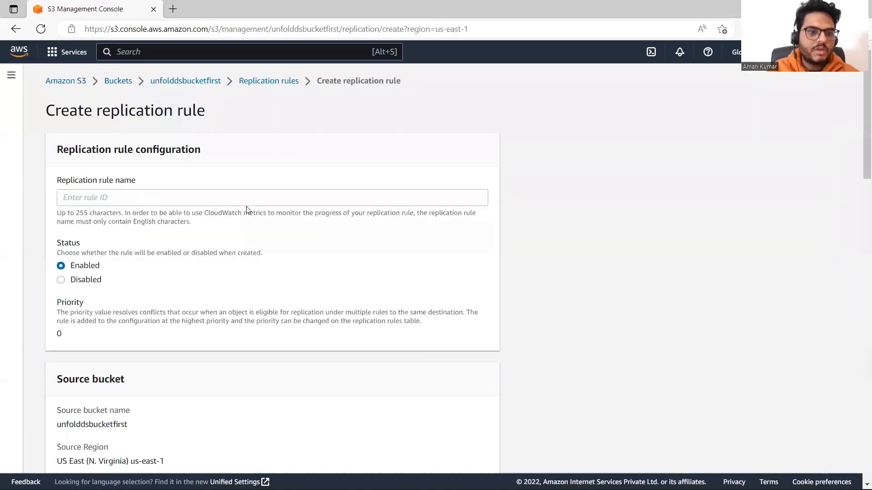
{"action": "left_click", "coordinate": [166, 198]}
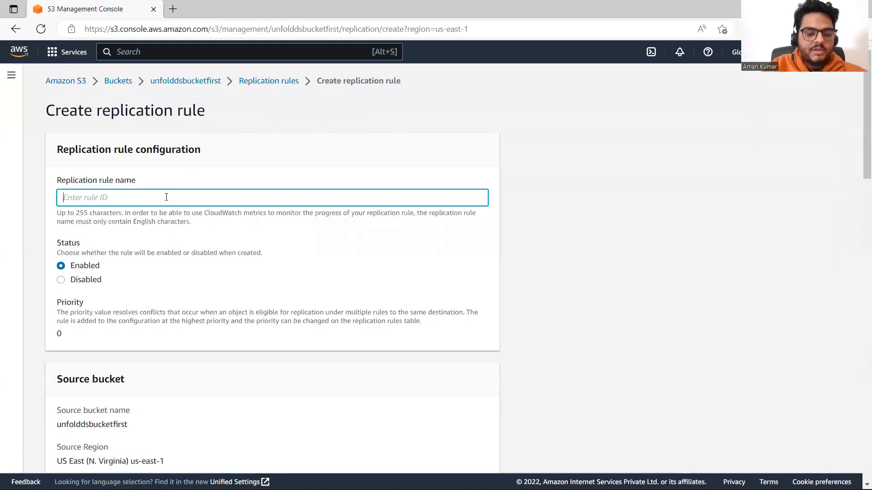
{"action": "type", "text": "myreprule"}
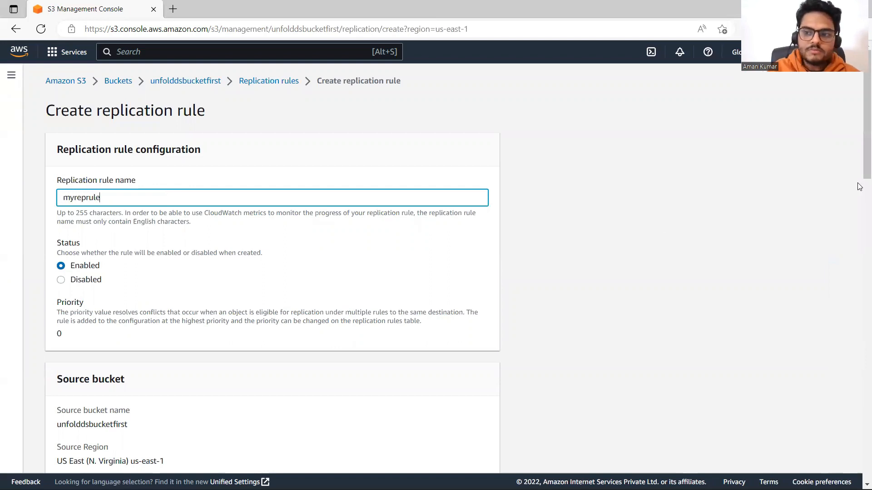
Apply the replication rule to all objects in the source bucket and choose mytargetbucket23 as the destination bucket
{"action": "mouse_move", "coordinate": [860, 177]}
{"action": "left_mouse_down"}
{"action": "mouse_move", "coordinate": [860, 263]}
{"action": "mouse_move", "coordinate": [859, 194]}
{"action": "left_mouse_up"}
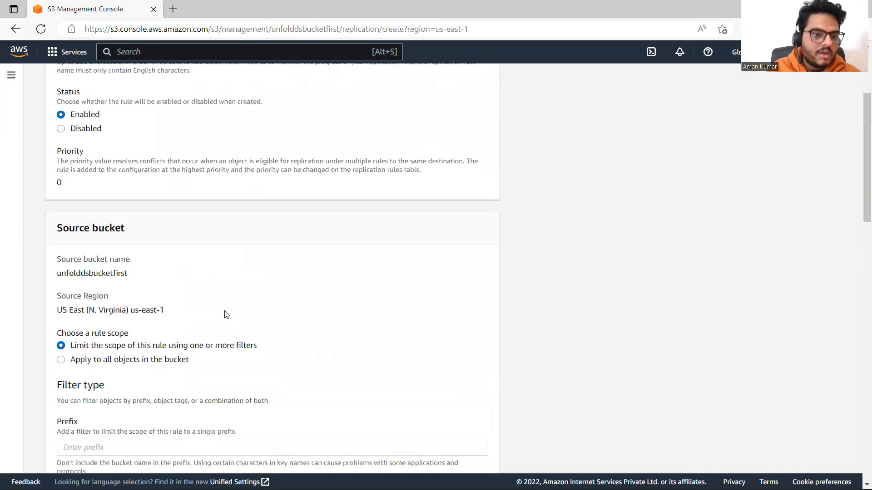
{"action": "left_click", "coordinate": [62, 360]}
{"action": "left_click_drag", "start_coordinate": [859, 171], "coordinate": [859, 287]}
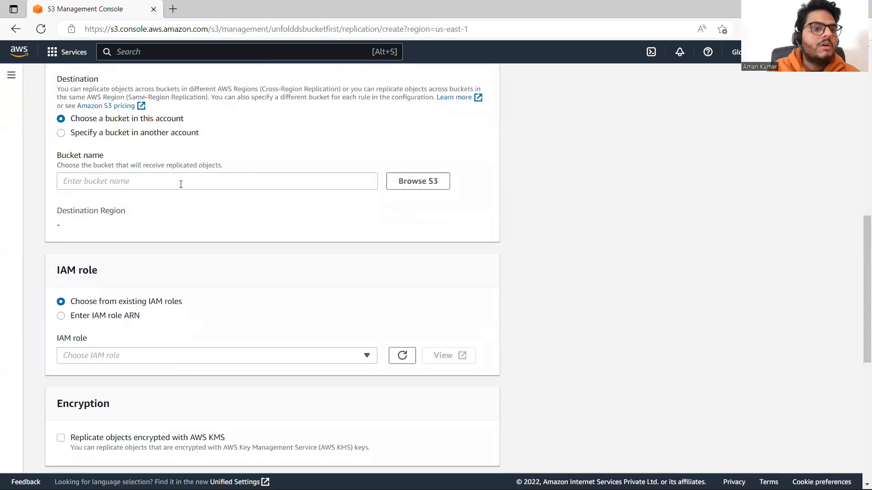
{"action": "left_click", "coordinate": [441, 184]}
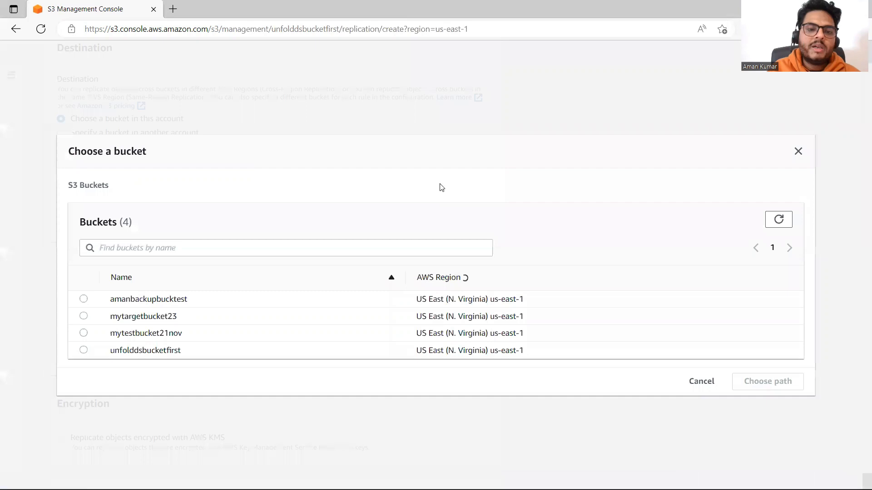
{"action": "left_click", "coordinate": [84, 318]}
{"action": "left_click", "coordinate": [767, 384]}
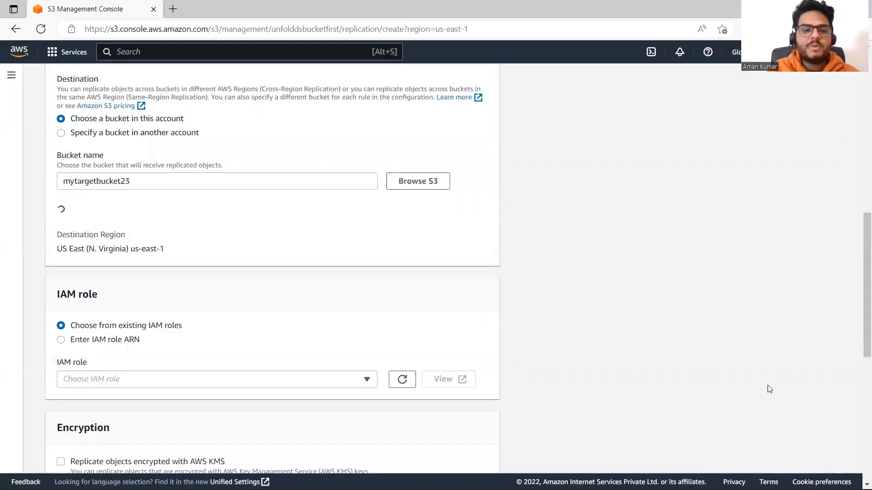
Enable bucket versioning on the destination bucket mytargetbucket23 from the replication rule
{"action": "scroll", "coordinate": [860, 253], "scroll_direction": "down", "scroll_amount": 1}
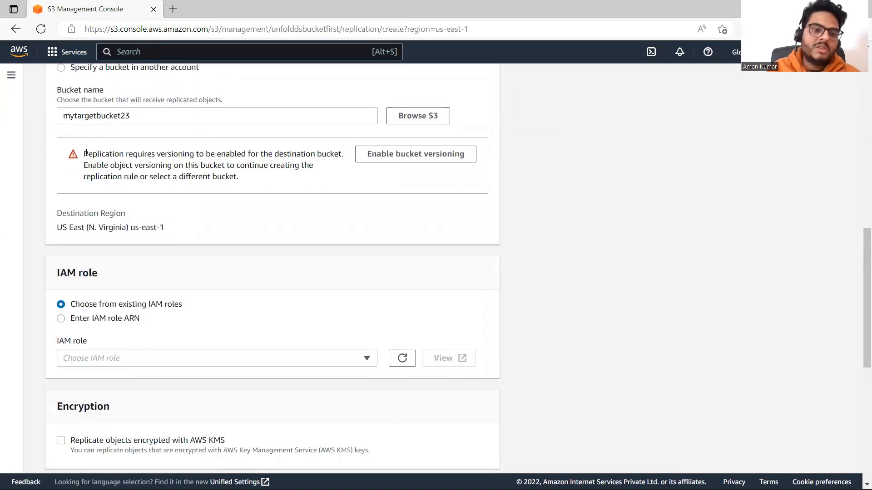
{"action": "left_click_drag", "start_coordinate": [85, 153], "coordinate": [320, 177]}
{"action": "left_click", "coordinate": [429, 154]}
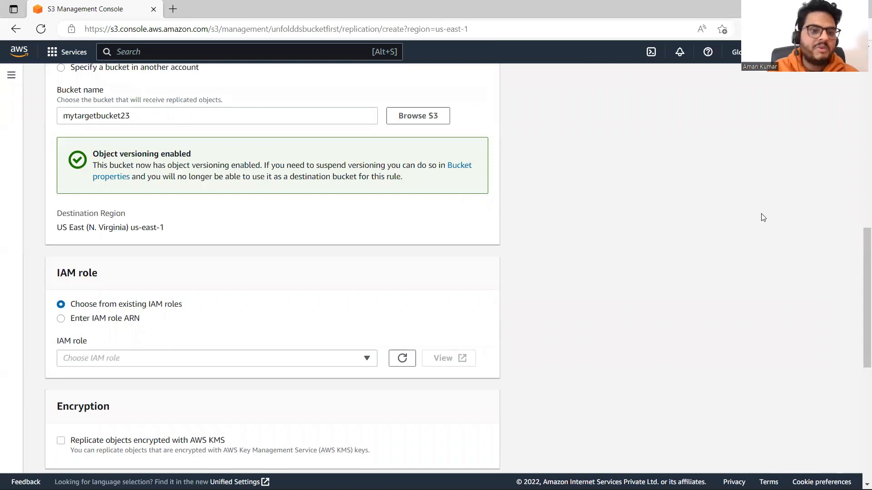
Set the replication rule's IAM role to Create new role and save the rule
{"action": "left_click_drag", "start_coordinate": [860, 247], "coordinate": [860, 435]}
{"action": "left_click", "coordinate": [458, 455]}
{"action": "left_click_drag", "start_coordinate": [861, 367], "coordinate": [860, 314]}
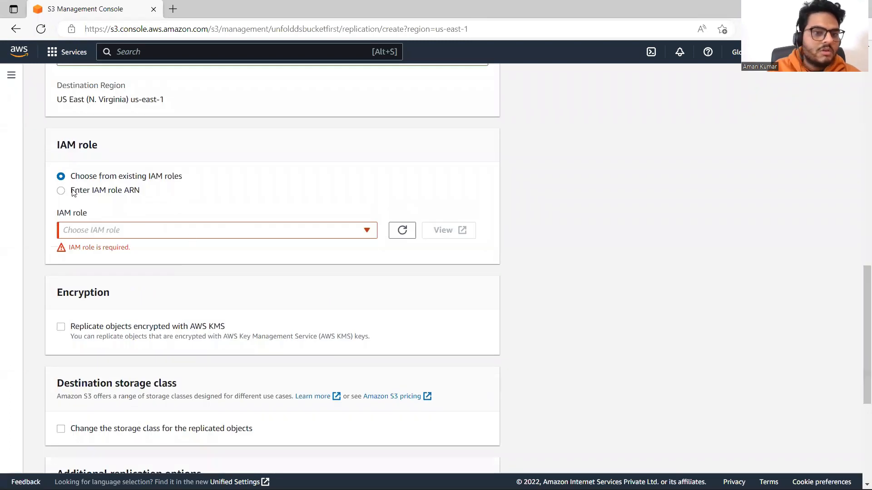
{"action": "left_click", "coordinate": [367, 232]}
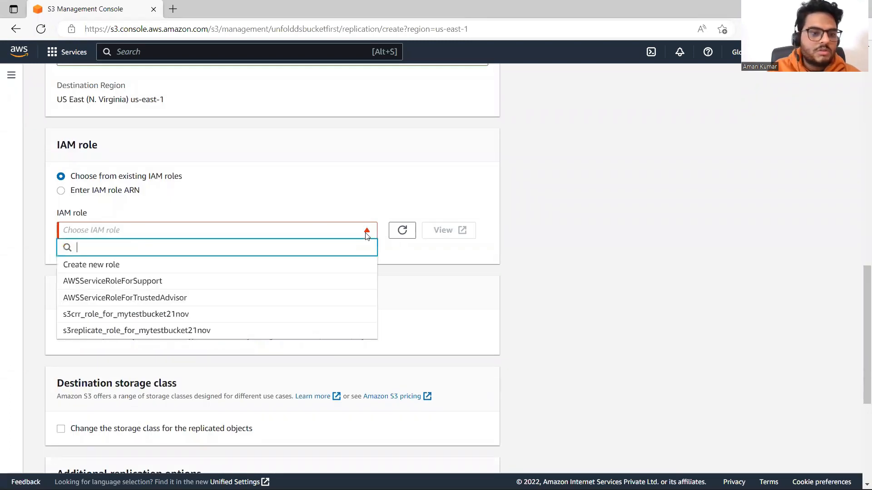
{"action": "left_click", "coordinate": [97, 268]}
{"action": "scroll", "coordinate": [744, 260], "scroll_direction": "down", "scroll_amount": 5}
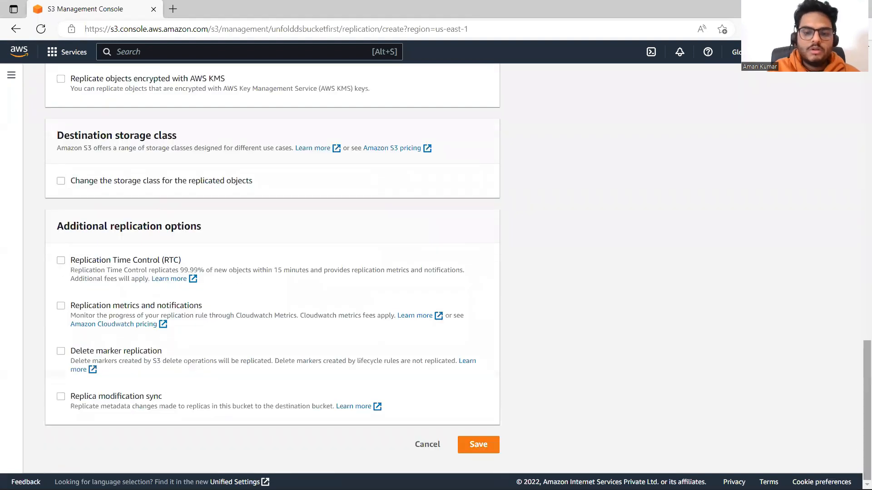
{"action": "left_click", "coordinate": [485, 444]}
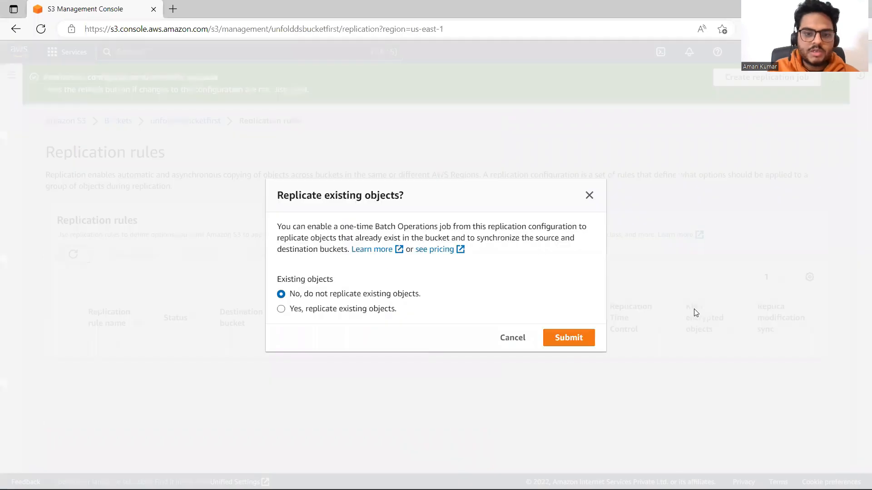
Choose to replicate existing objects and submit the choice to set up a Batch Operations job
{"action": "left_click", "coordinate": [282, 310]}
{"action": "left_click", "coordinate": [578, 344]}
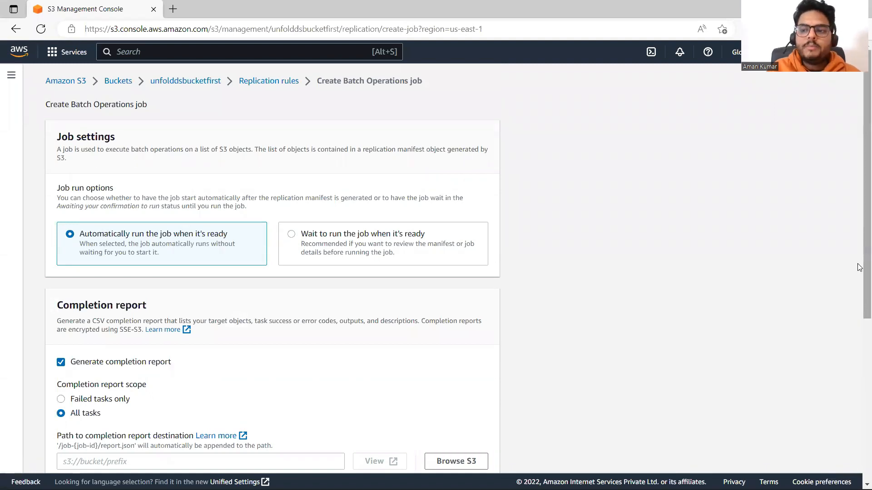
{"action": "scroll", "coordinate": [859, 444], "scroll_direction": "down", "scroll_amount": 1}
{"action": "scroll", "coordinate": [859, 445], "scroll_direction": "down", "scroll_amount": 4}
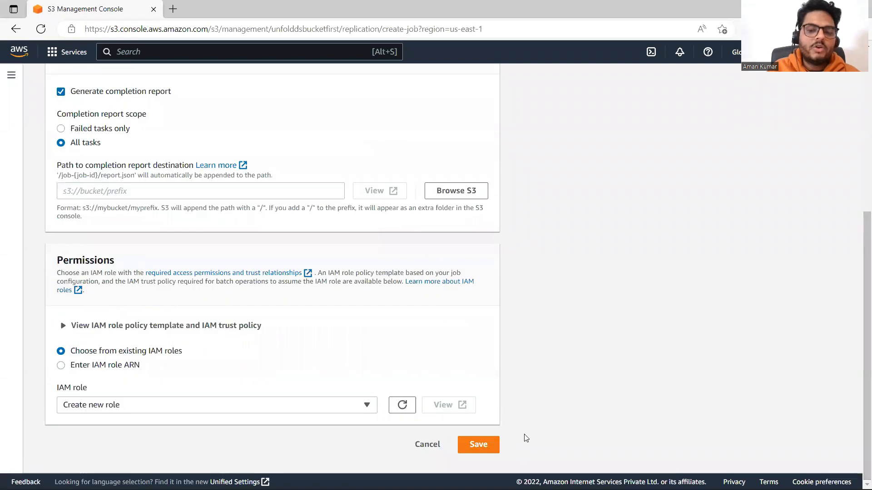
Set the completion report destination to s3://mytargetbucket23 and save the Batch Operations job with a new IAM role
{"action": "left_click", "coordinate": [479, 444]}
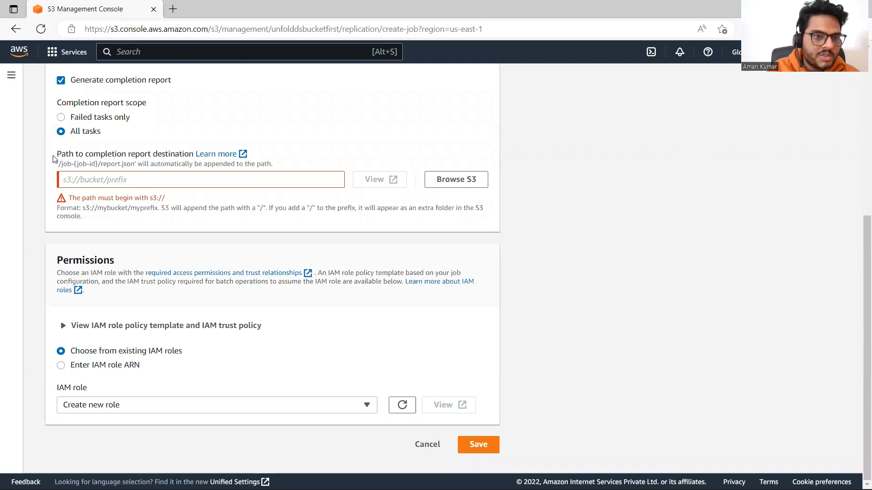
{"action": "left_click", "coordinate": [480, 180]}
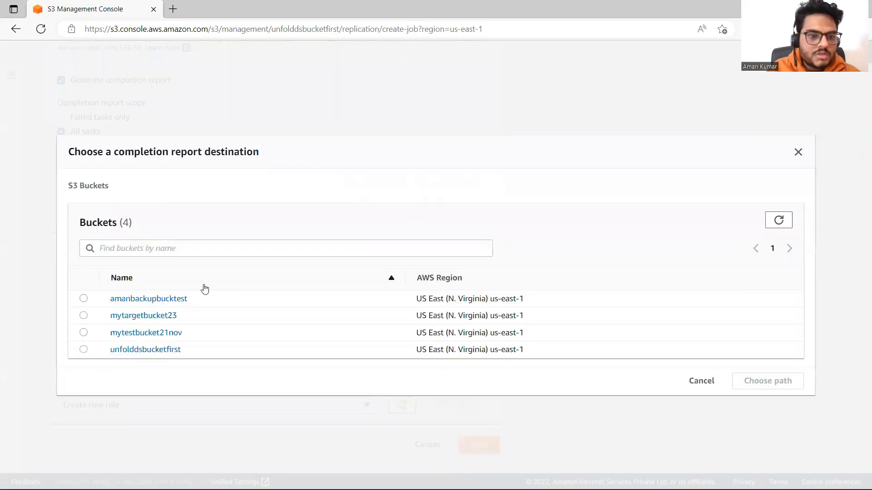
{"action": "left_click", "coordinate": [84, 315]}
{"action": "left_click", "coordinate": [756, 380]}
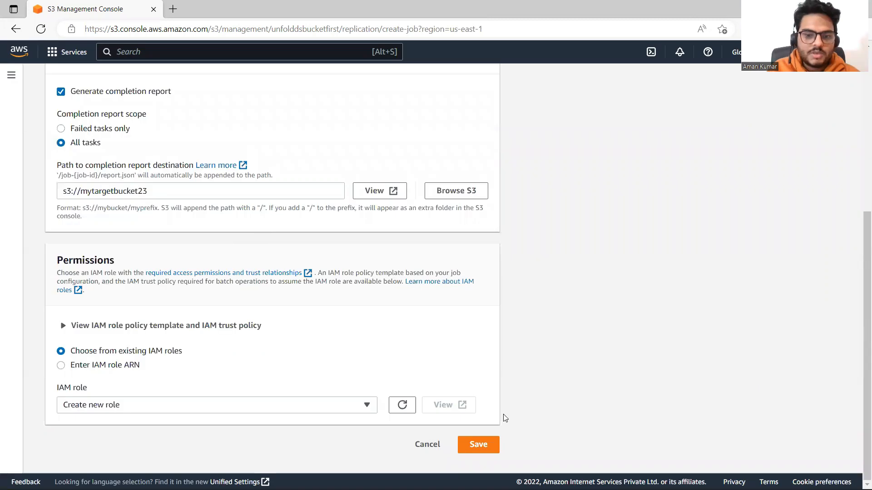
{"action": "left_click", "coordinate": [480, 448]}
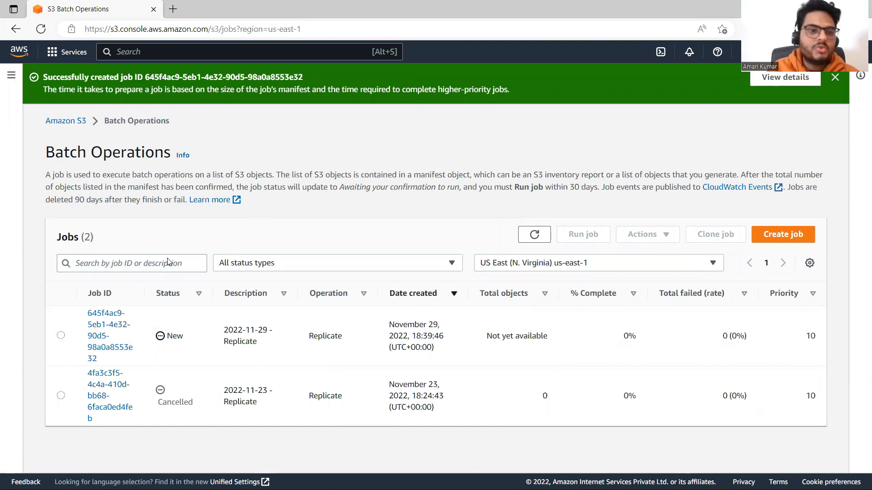
Return to the S3 bucket list and check the objects in unfolddsbucketfirst and in mytargetbucket23
{"action": "left_click", "coordinate": [58, 122]}
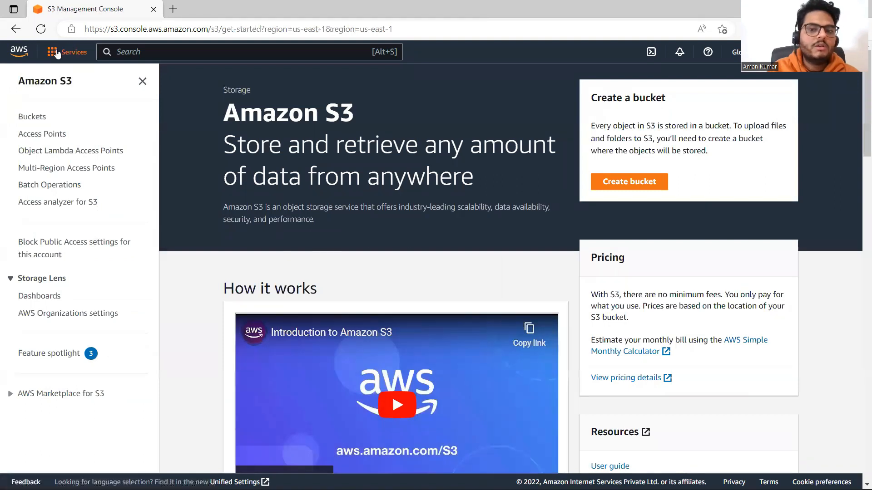
{"action": "left_click", "coordinate": [69, 50]}
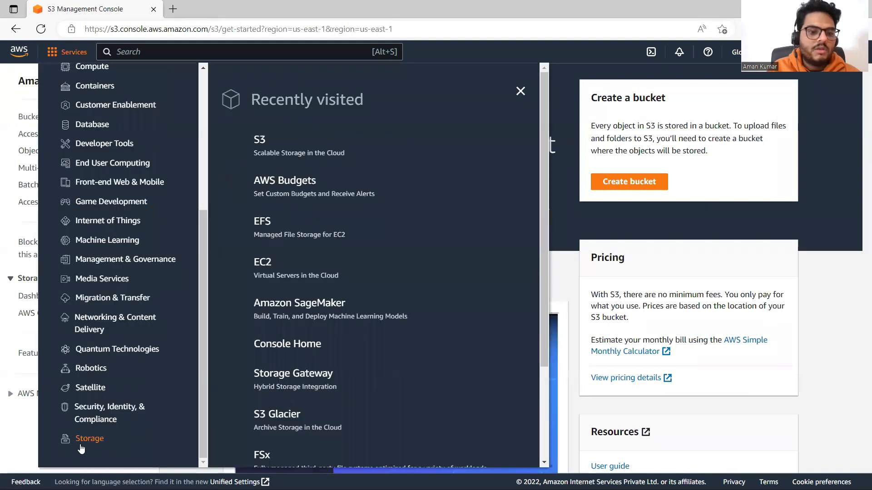
{"action": "left_click", "coordinate": [260, 143]}
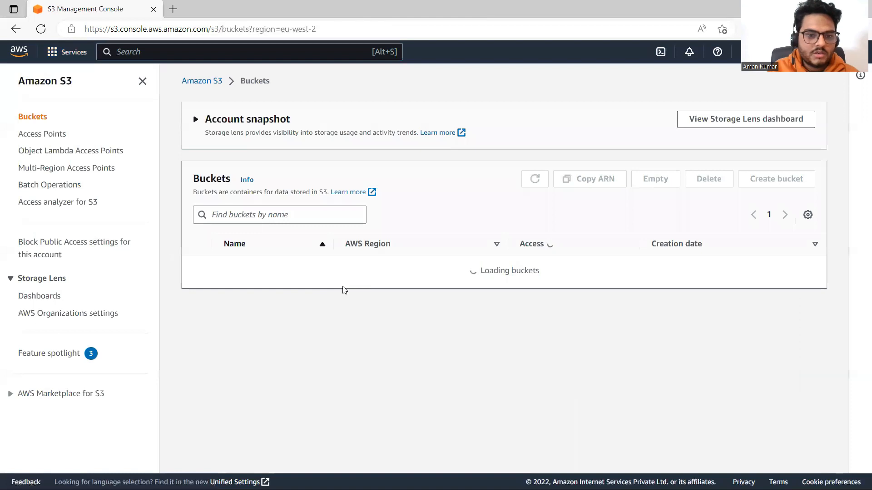
{"action": "left_click", "coordinate": [266, 321]}
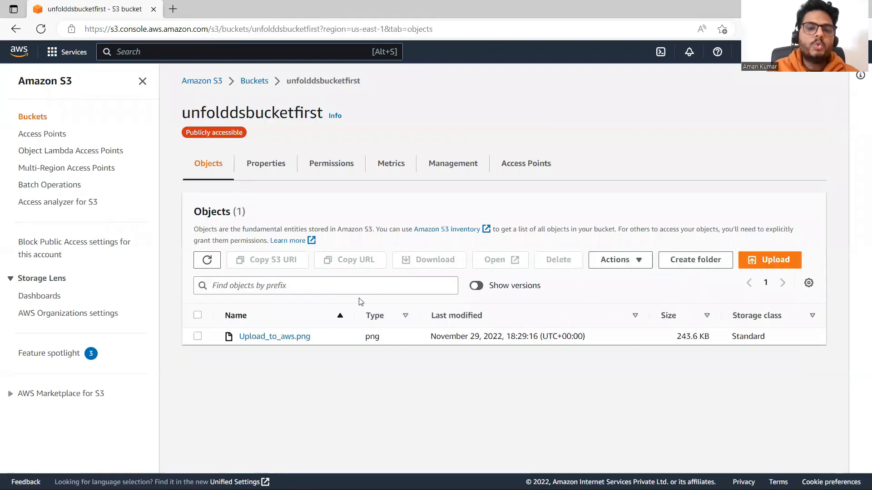
{"action": "left_click", "coordinate": [250, 84]}
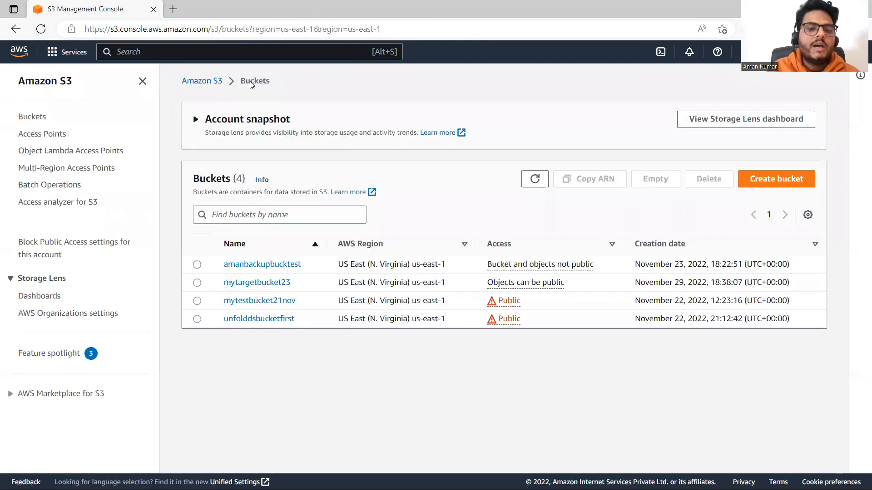
{"action": "left_click", "coordinate": [270, 283]}
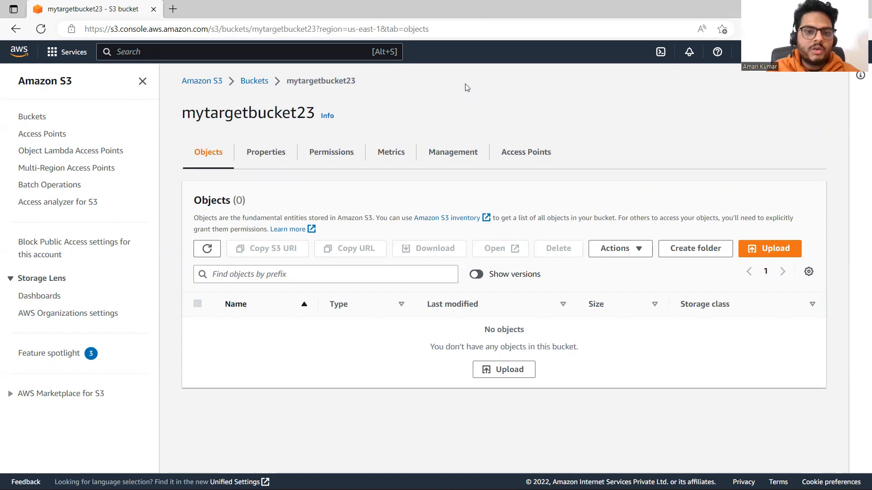
Examine the encryption, Intelligent-Tiering Archive and versioning properties of mytargetbucket23
{"action": "left_click", "coordinate": [256, 154]}
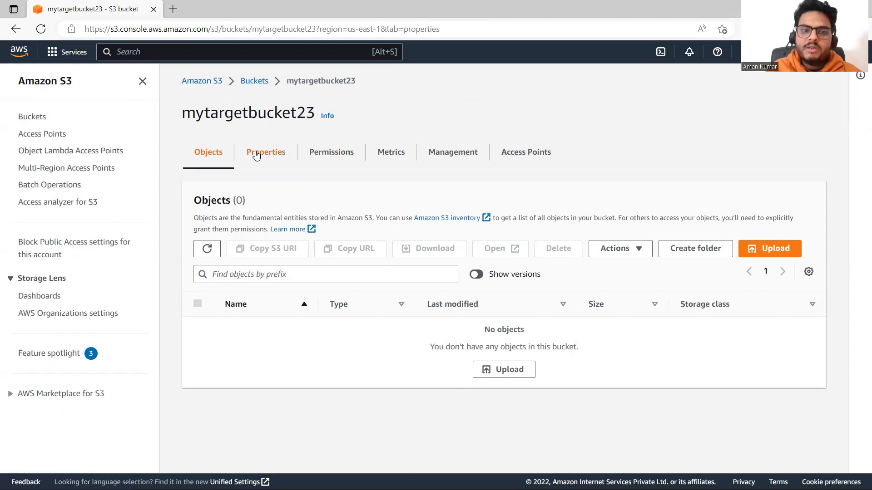
{"action": "left_click_drag", "start_coordinate": [861, 159], "coordinate": [860, 261]}
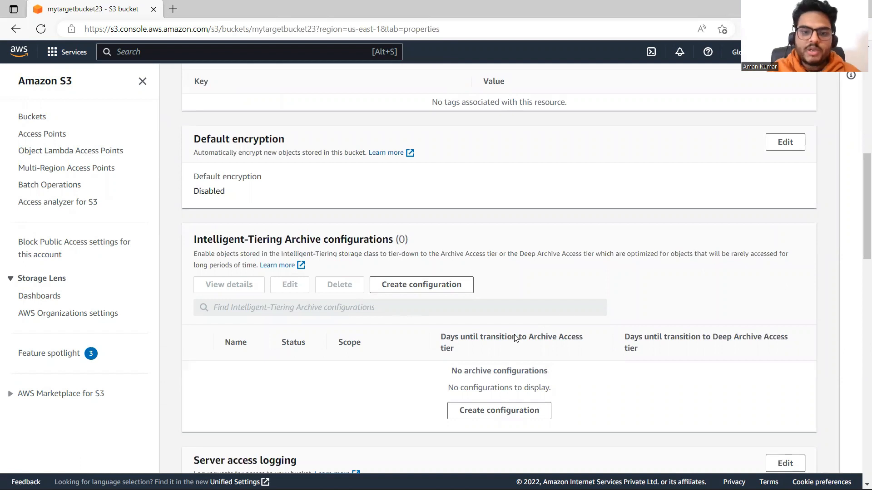
{"action": "left_click_drag", "start_coordinate": [392, 254], "coordinate": [591, 264]}
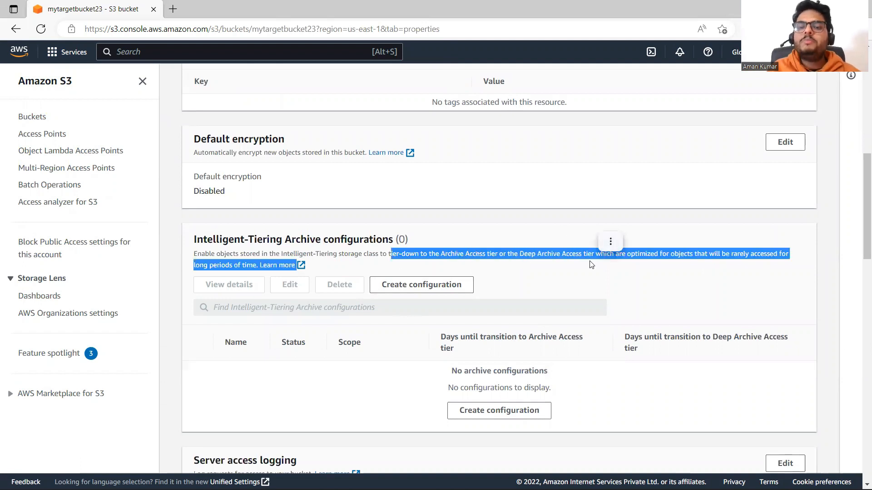
{"action": "left_click", "coordinate": [590, 265]}
{"action": "scroll", "coordinate": [859, 224], "scroll_direction": "up", "scroll_amount": 10}
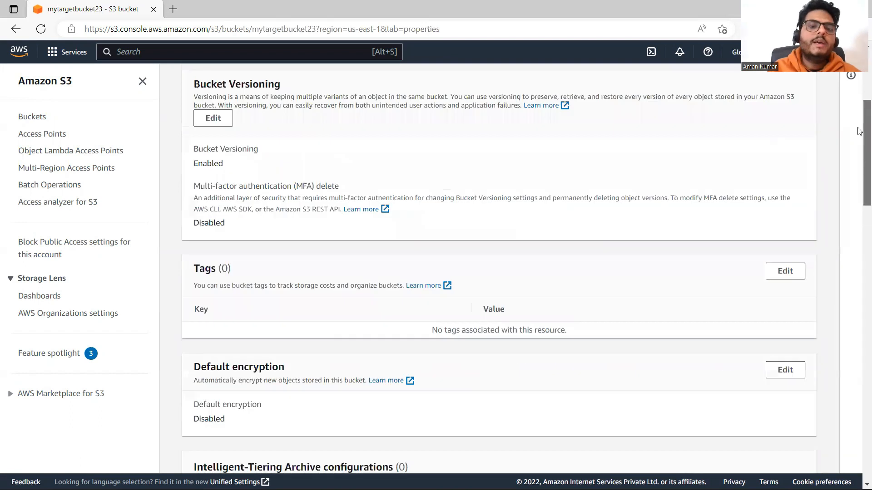
Review the lifecycle and replication rule sections of mytargetbucket23
{"action": "left_click", "coordinate": [459, 157]}
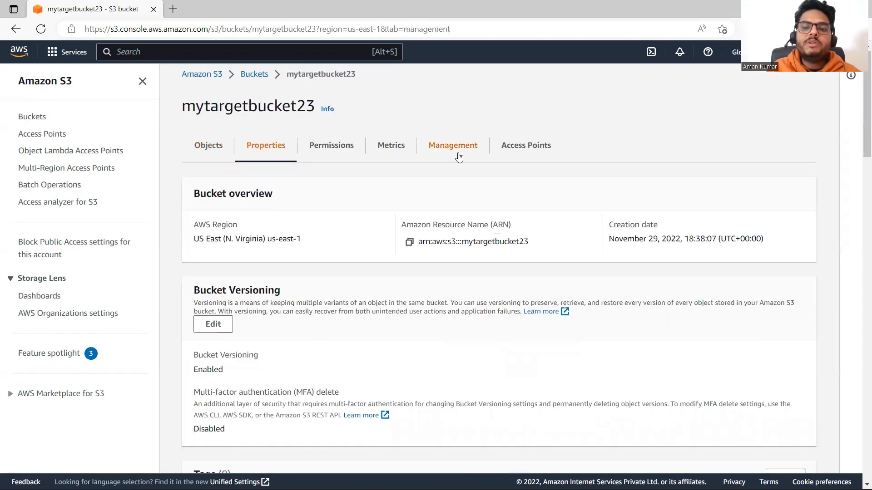
{"action": "scroll", "coordinate": [859, 255], "scroll_direction": "down", "scroll_amount": 3}
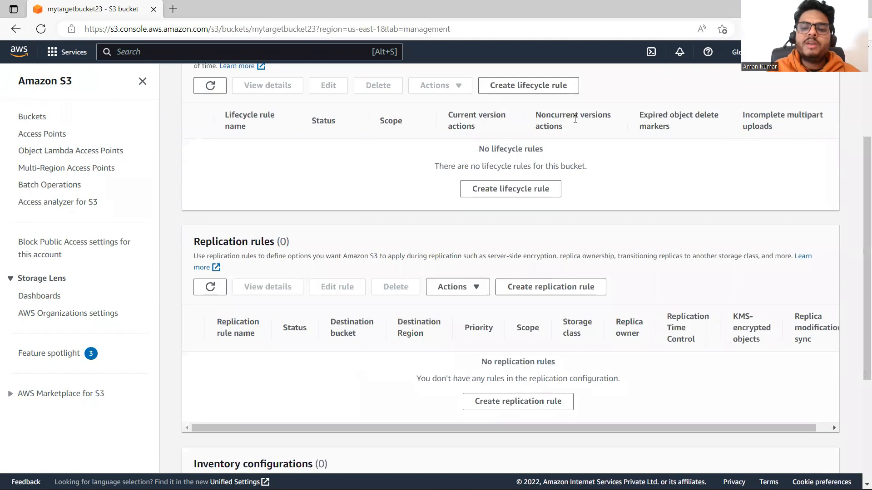
{"action": "scroll", "coordinate": [859, 329], "scroll_direction": "up", "scroll_amount": 3}
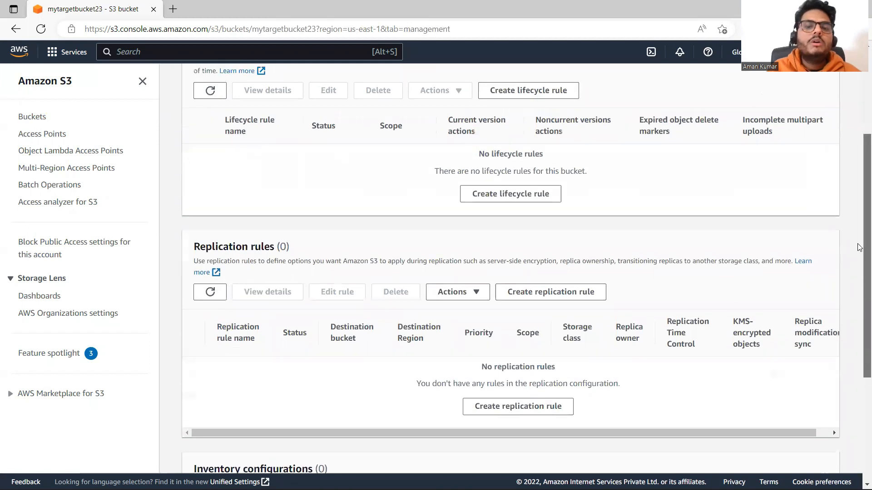
Review the public access settings and bucket policy in the permissions of mytargetbucket23
{"action": "left_click", "coordinate": [343, 157]}
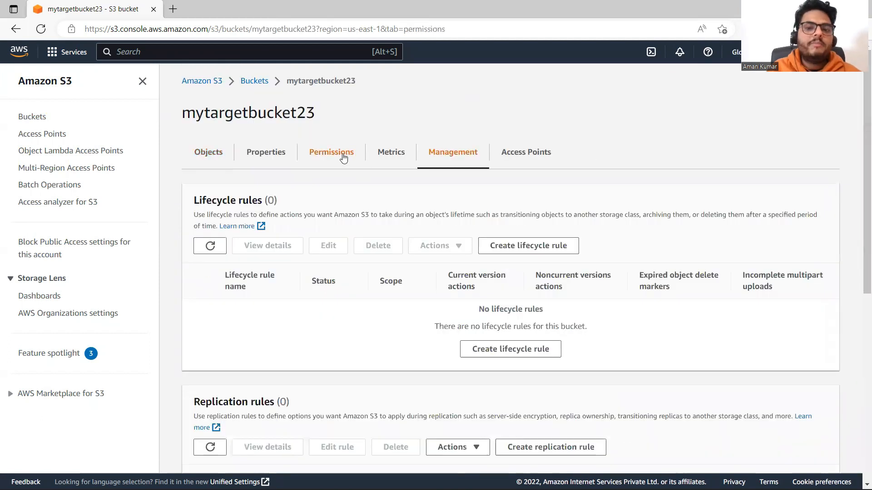
{"action": "scroll", "coordinate": [860, 214], "scroll_direction": "down", "scroll_amount": 3}
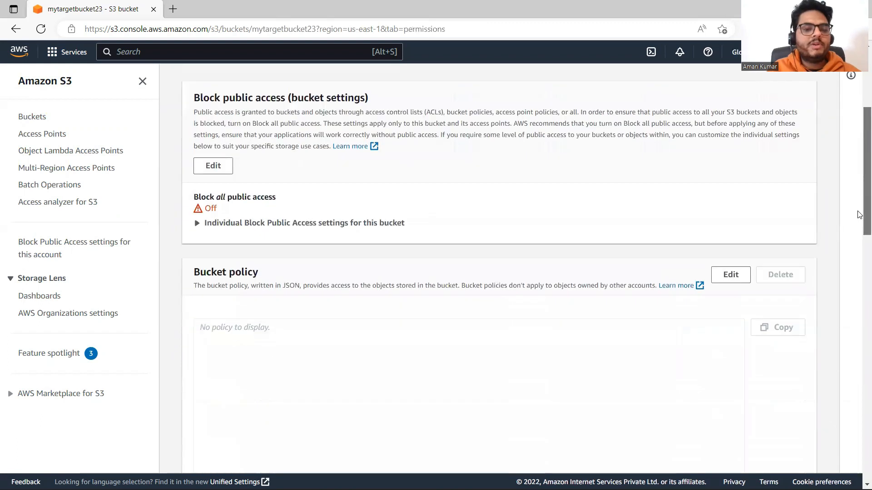
{"action": "scroll", "coordinate": [859, 218], "scroll_direction": "down", "scroll_amount": 10}
{"action": "scroll", "coordinate": [859, 231], "scroll_direction": "up", "scroll_amount": 7}
{"action": "scroll", "coordinate": [859, 233], "scroll_direction": "up", "scroll_amount": 5}
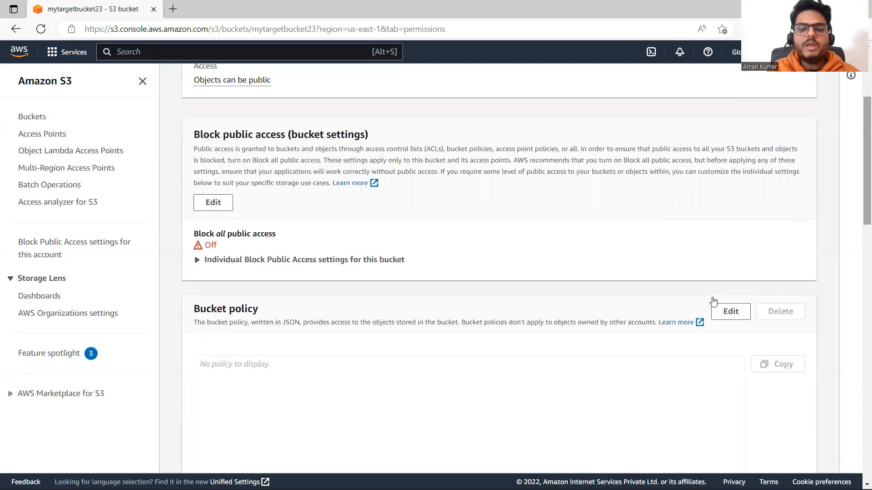